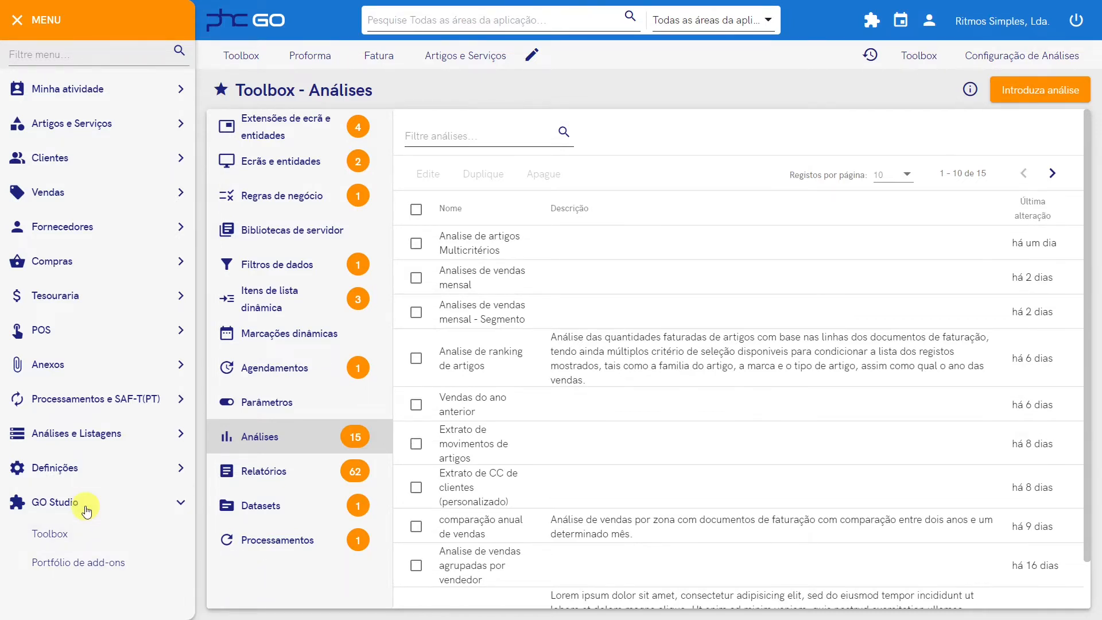
Create a new analysis in the Toolbox with the description "Compras globais de artigos multicritérios".
click(60, 541)
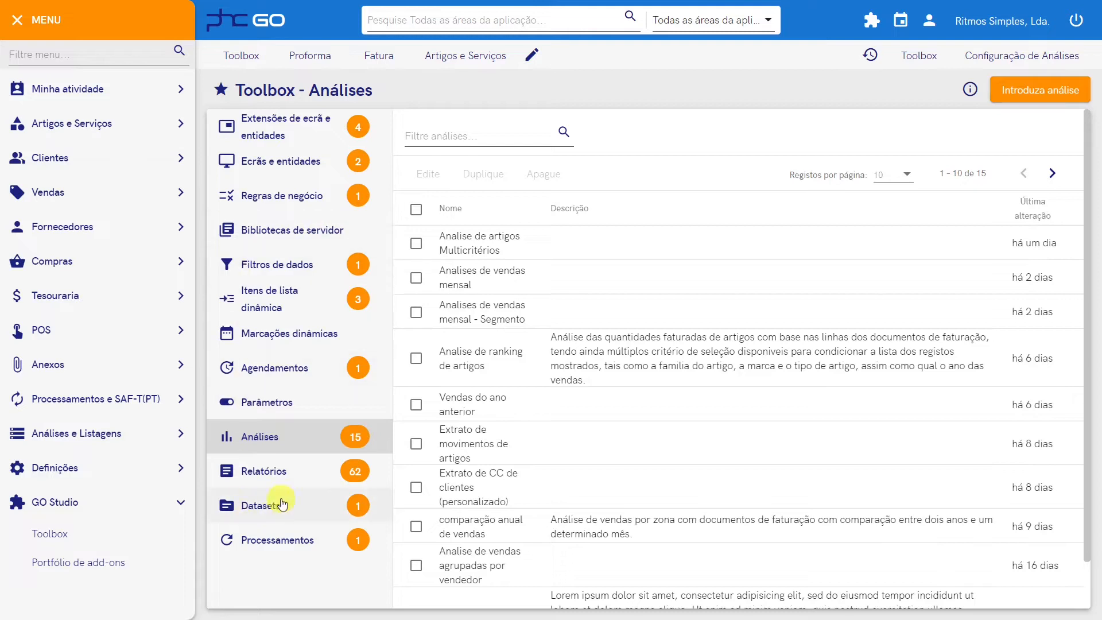
click(273, 441)
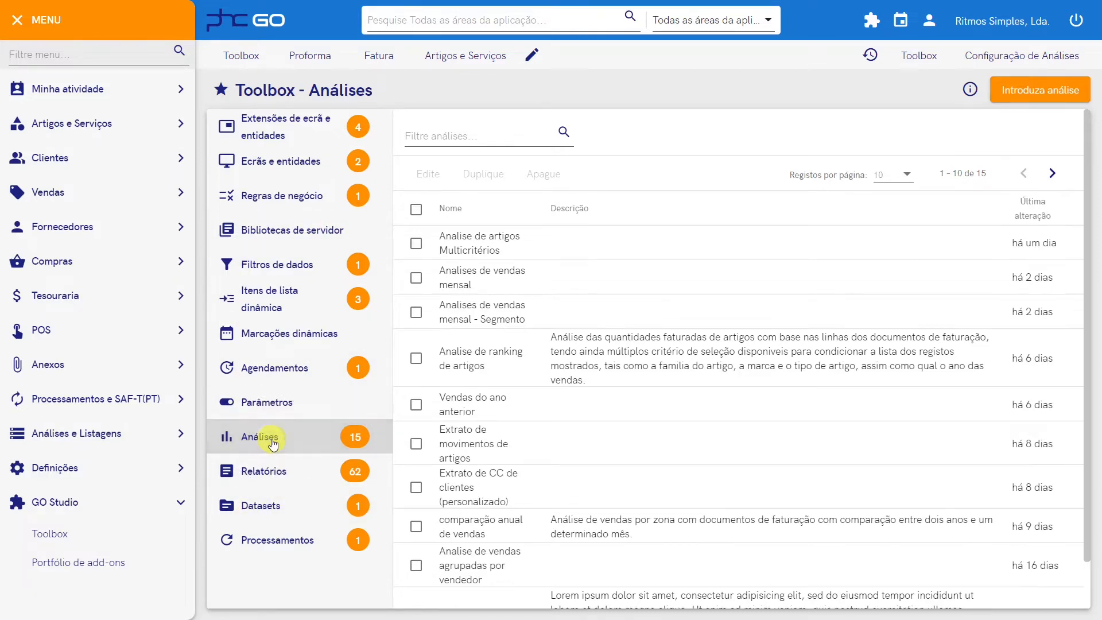
click(1042, 97)
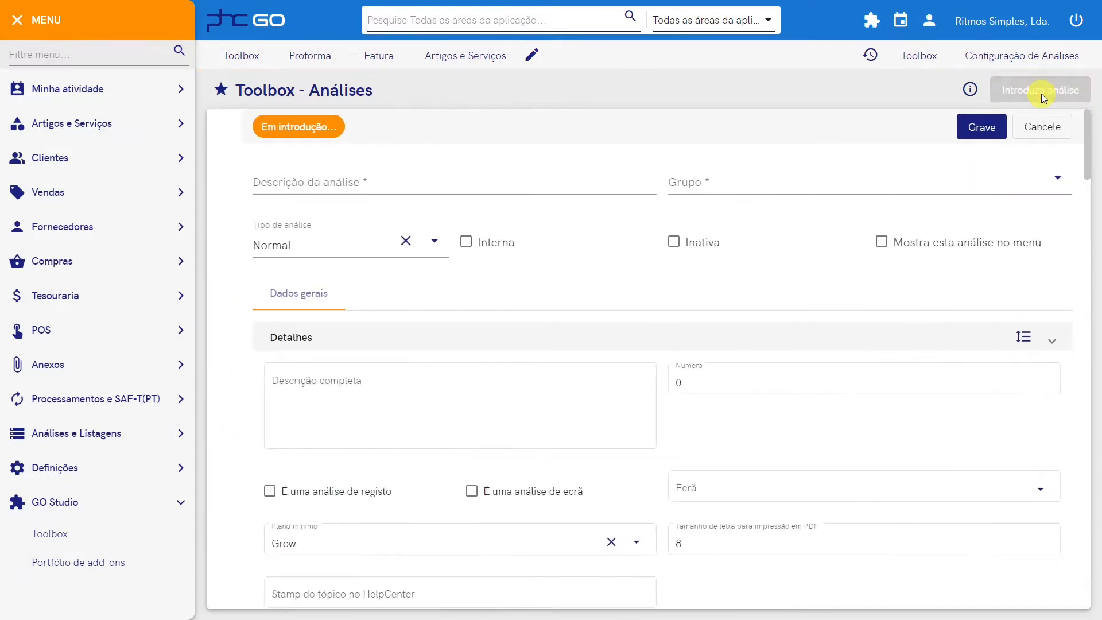
click(337, 185)
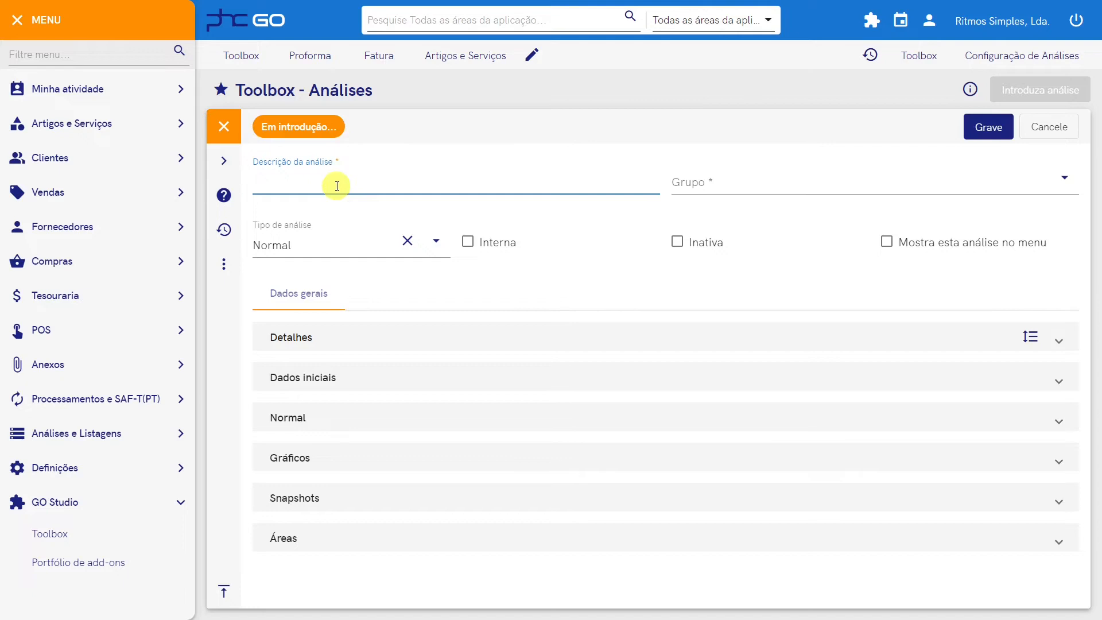
text(Compras globais de artigos multicritérios)
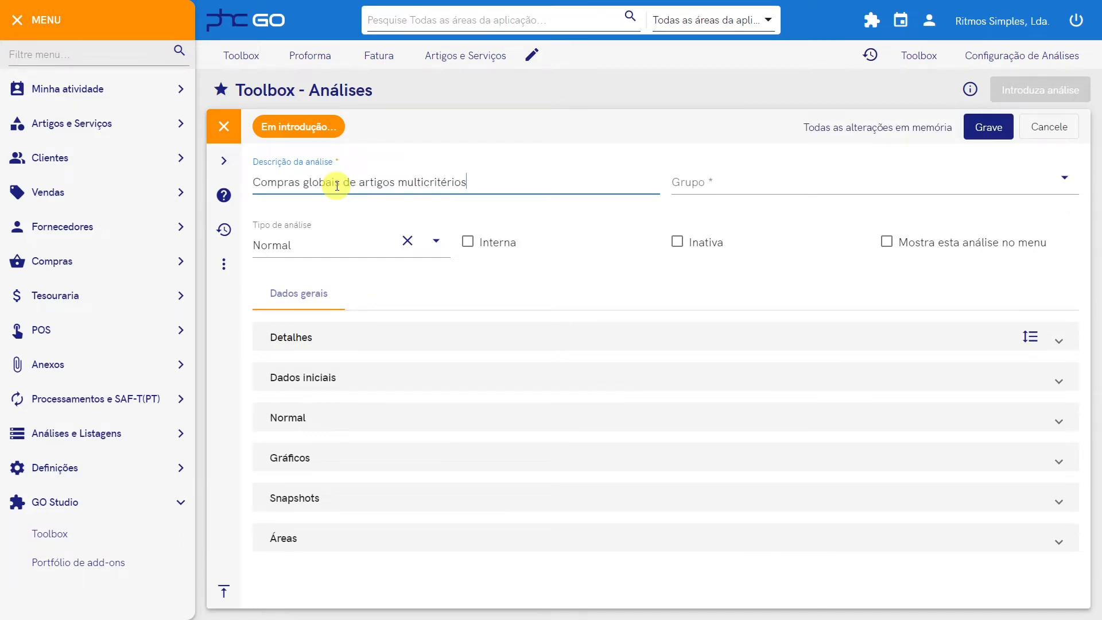
Assign the analysis to the group Artigos and choose Normal as its analysis type.
click(697, 183)
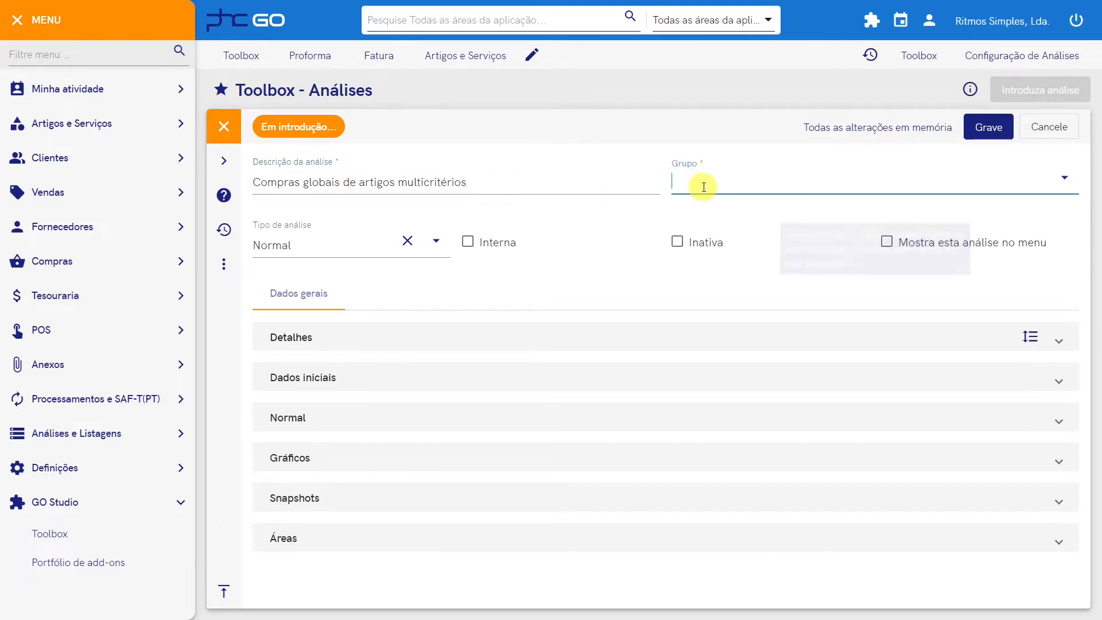
text(art)
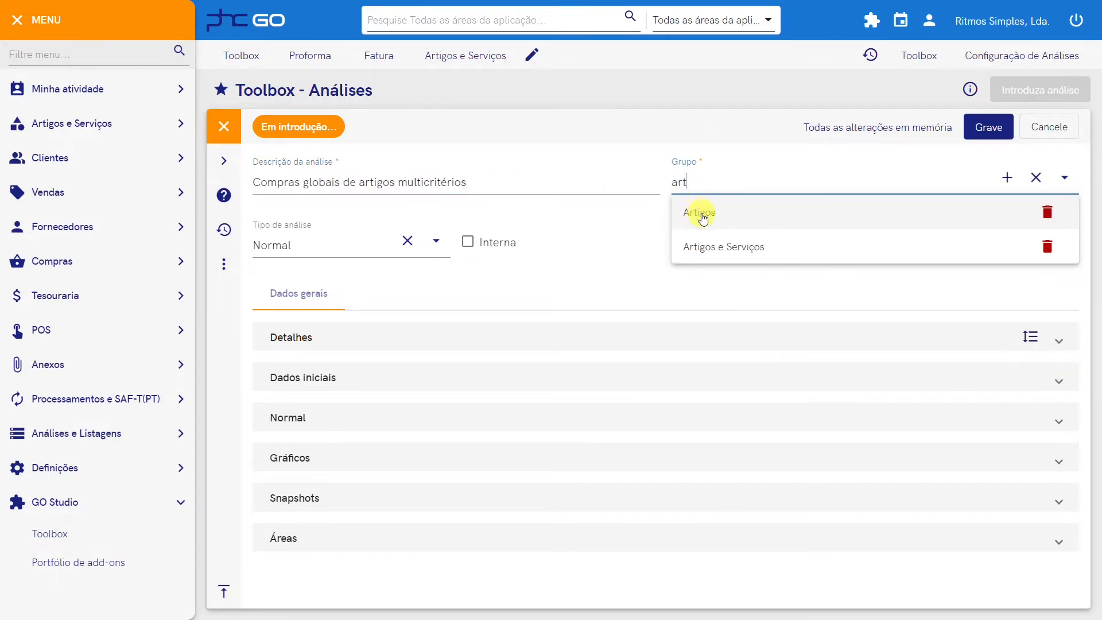
click(701, 214)
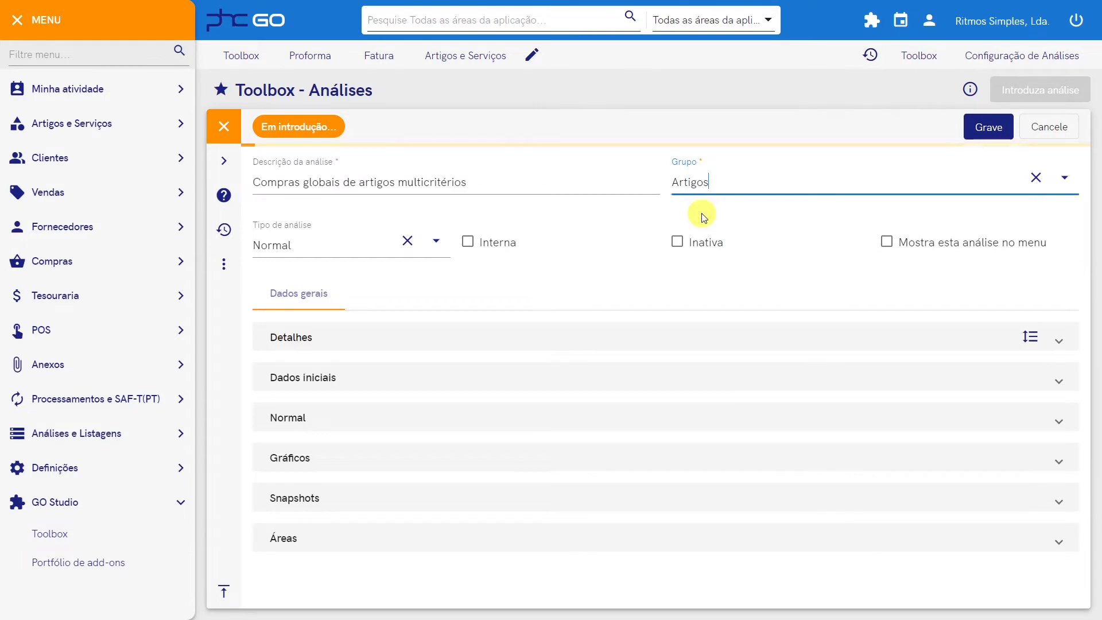
mouse_move(319, 246)
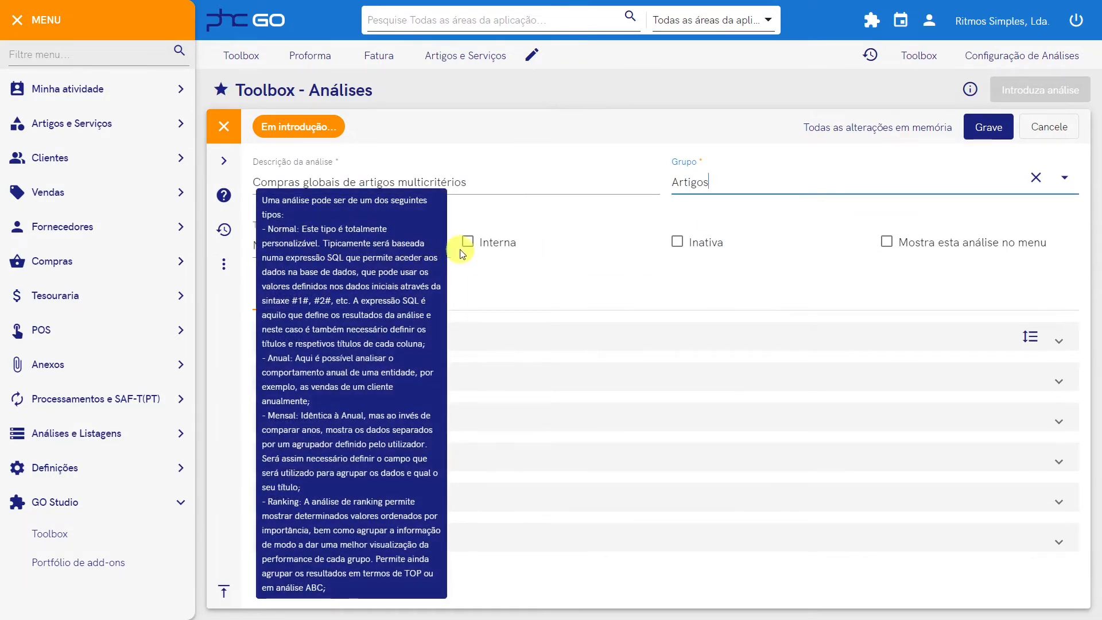
click(436, 241)
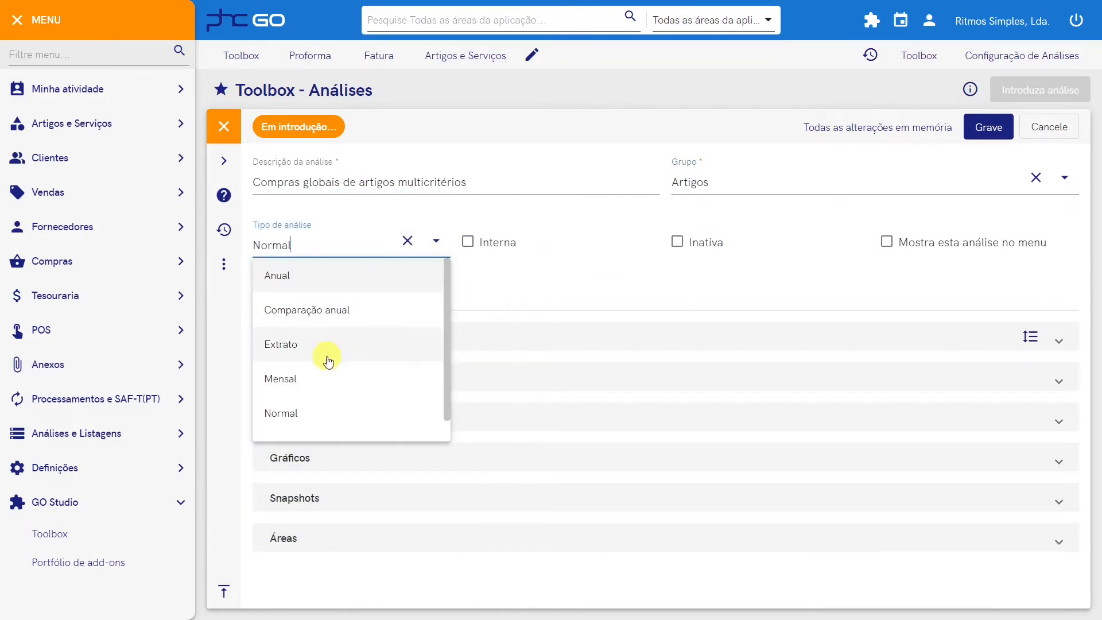
click(308, 418)
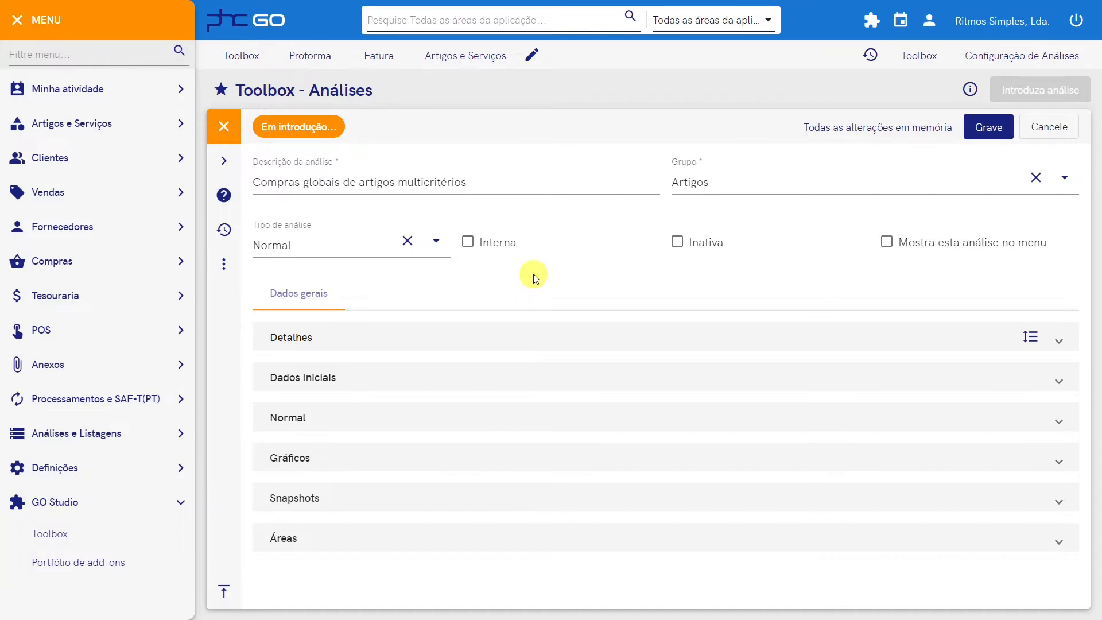
In the analysis details, mark it as a screen analysis and assign it to the Artigos e Serviços screen.
click(334, 344)
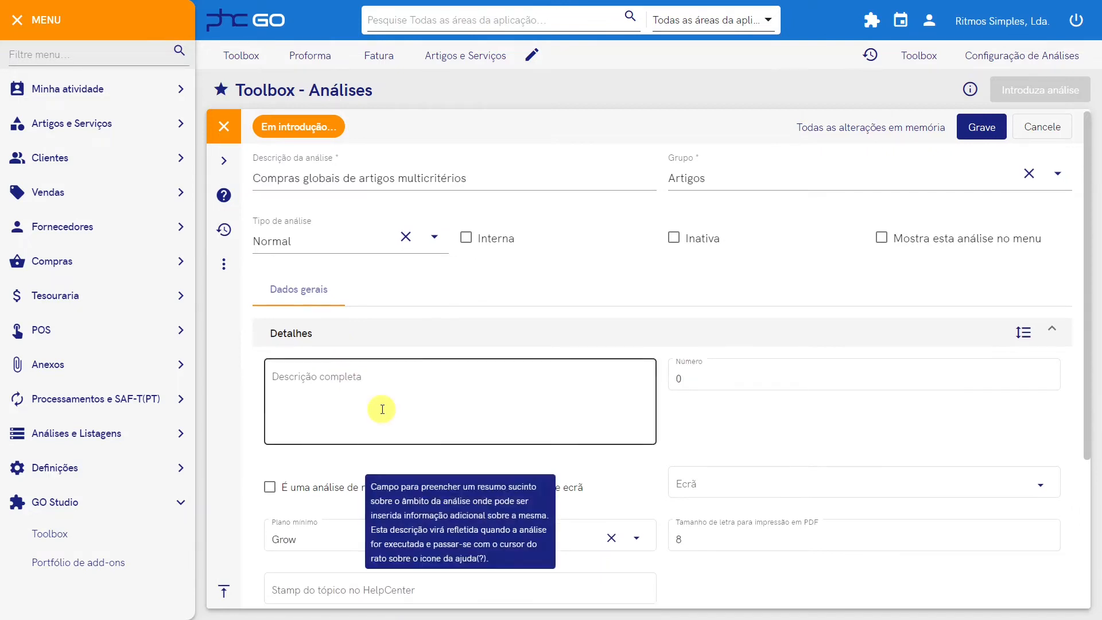
scroll(381, 407, down, 3)
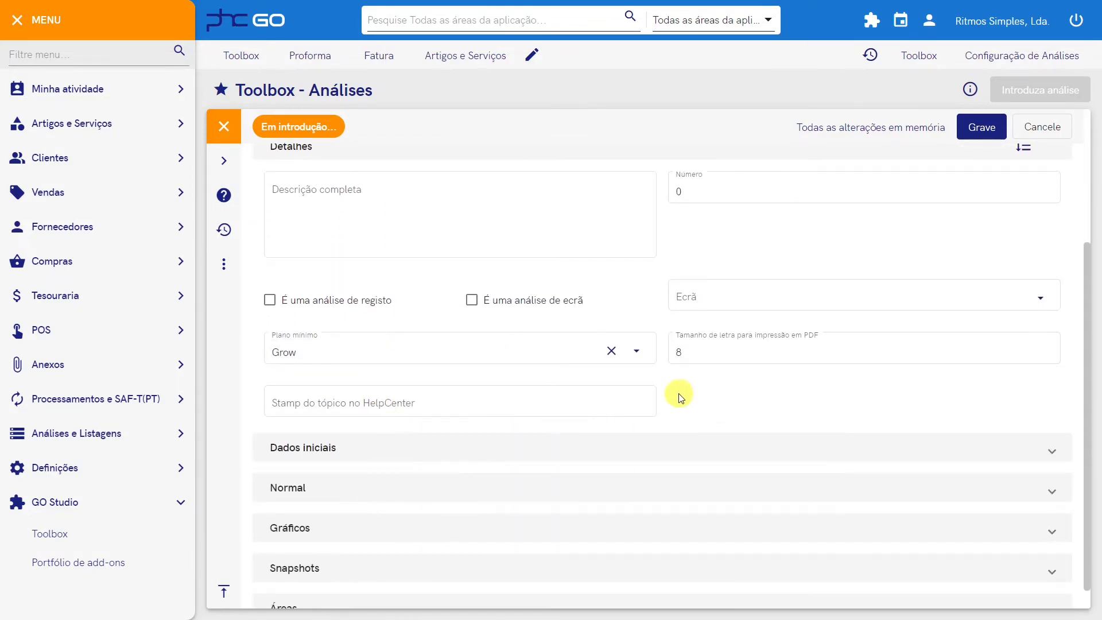
click(634, 353)
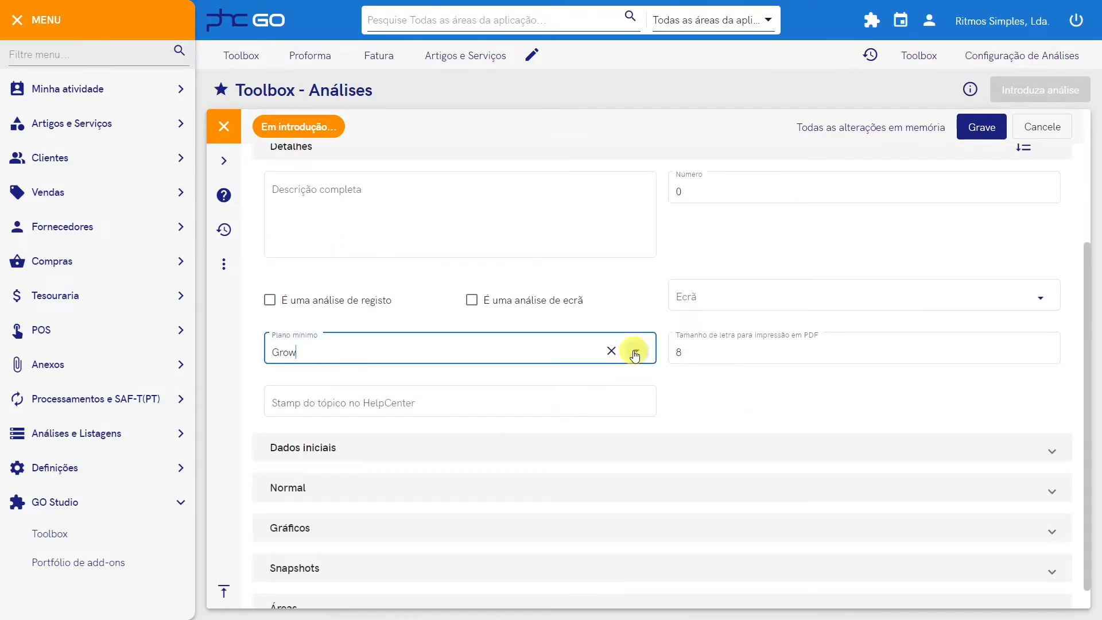
click(711, 402)
click(401, 206)
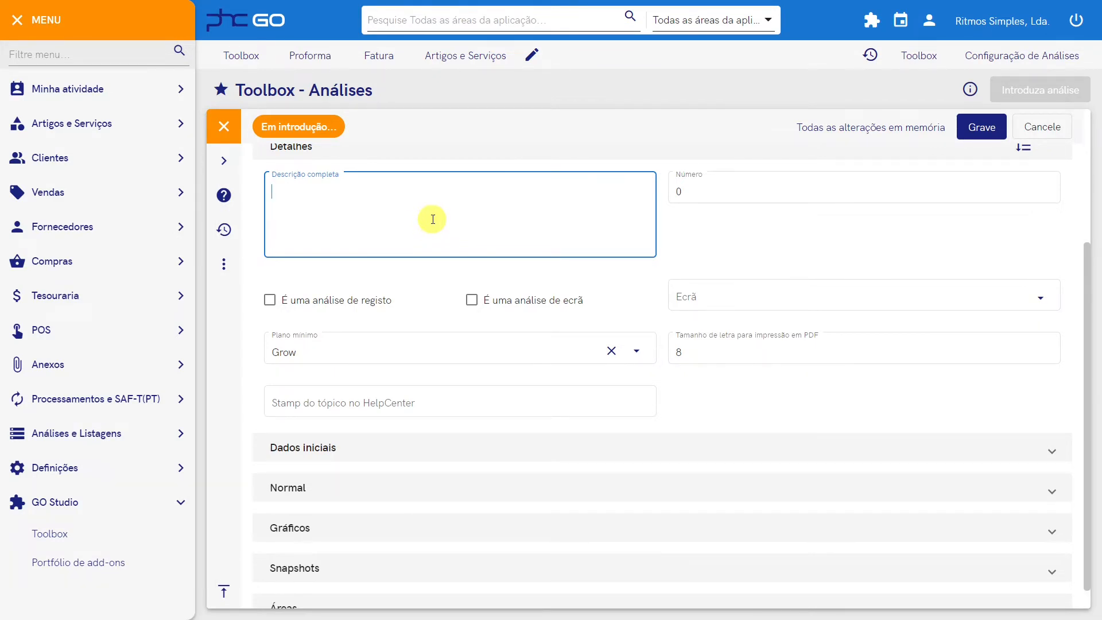
click(473, 300)
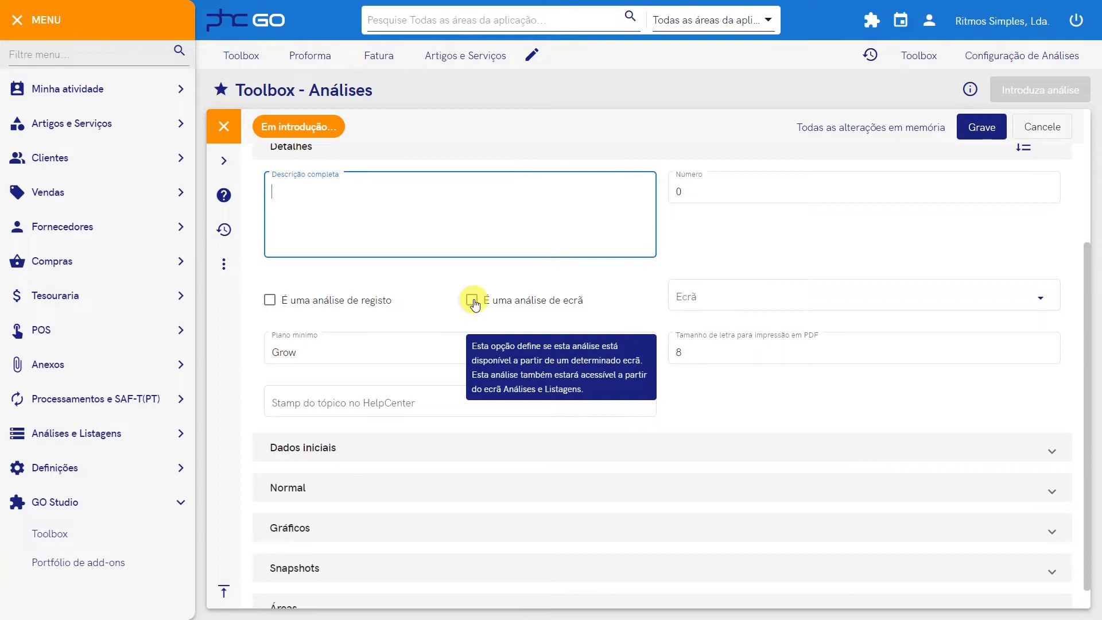
click(473, 300)
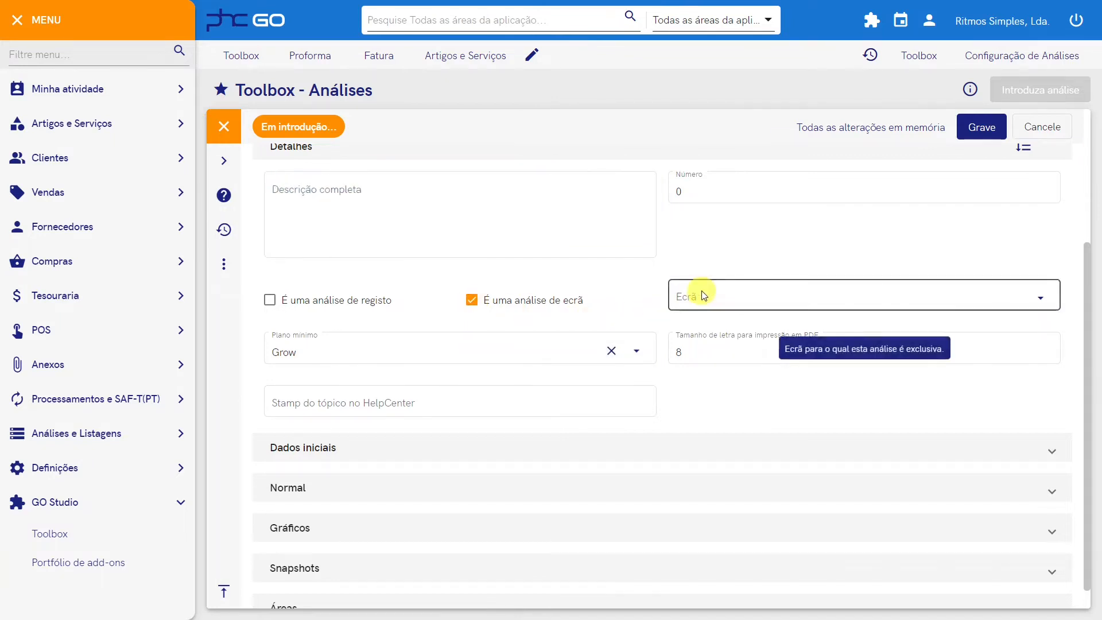
click(1048, 304)
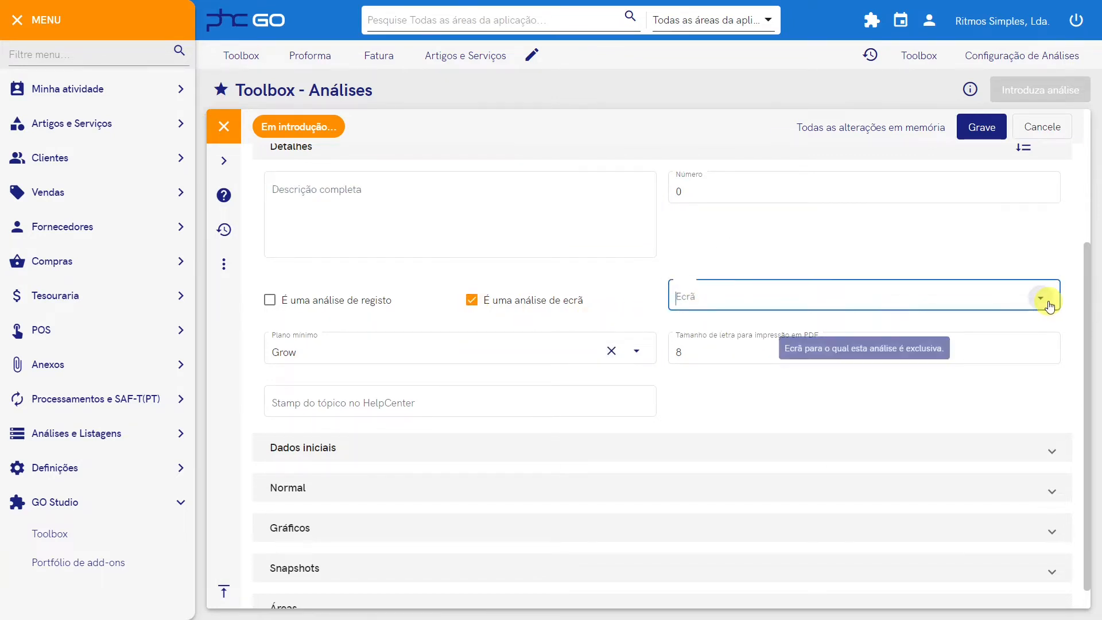
text(art)
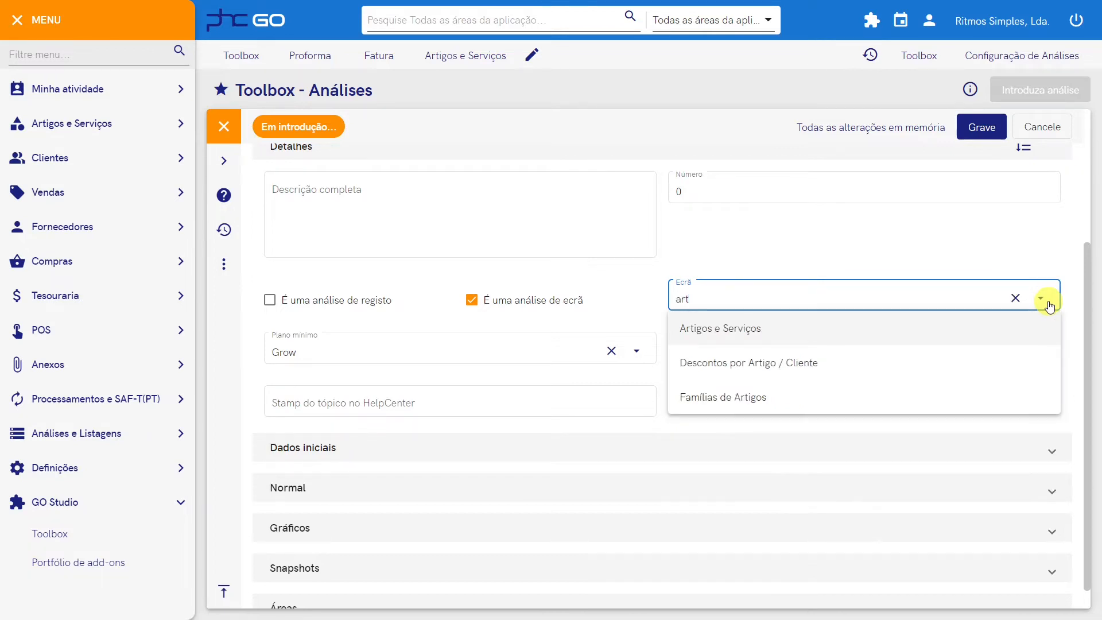
click(789, 328)
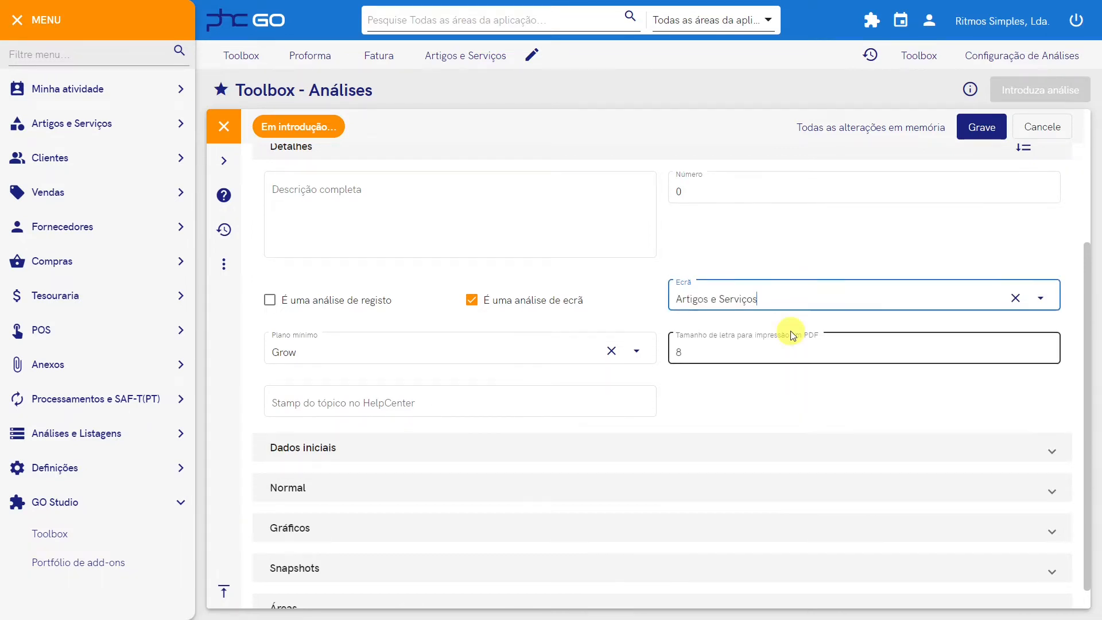
Add a first variable to the initial data, named "Agrupa por" and of type Tabela.
click(332, 449)
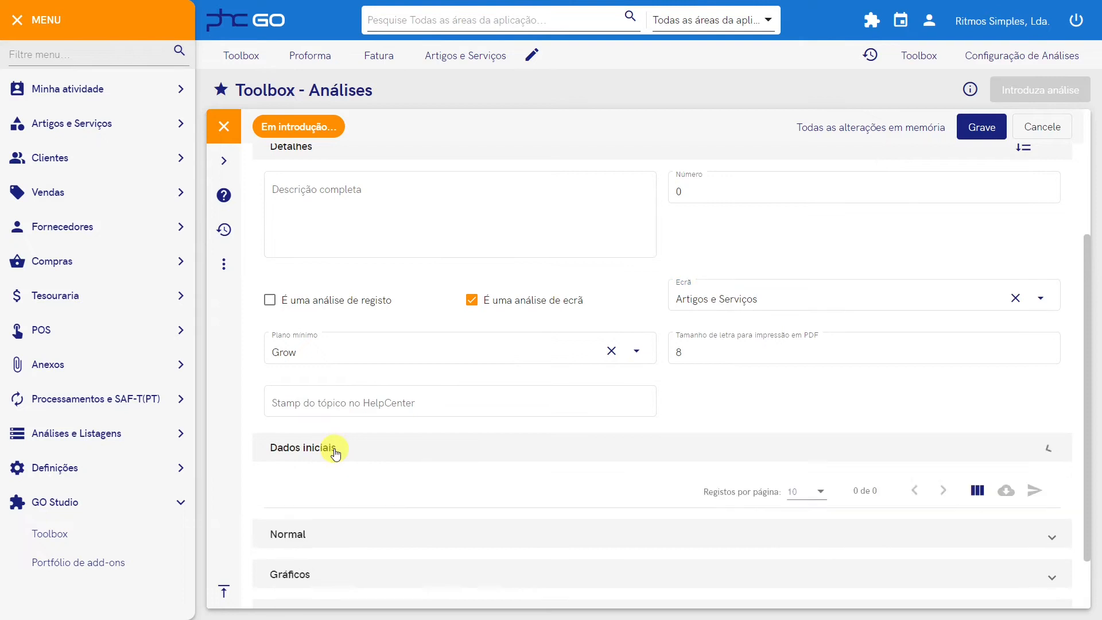
scroll(337, 457, down, 3)
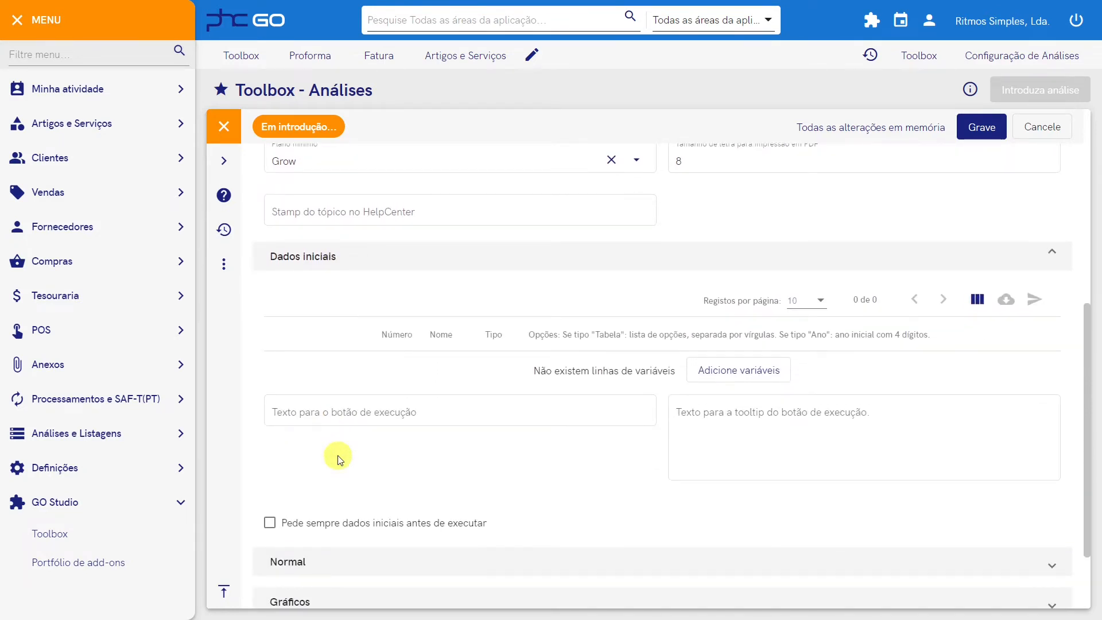
scroll(338, 457, down, 1)
click(735, 336)
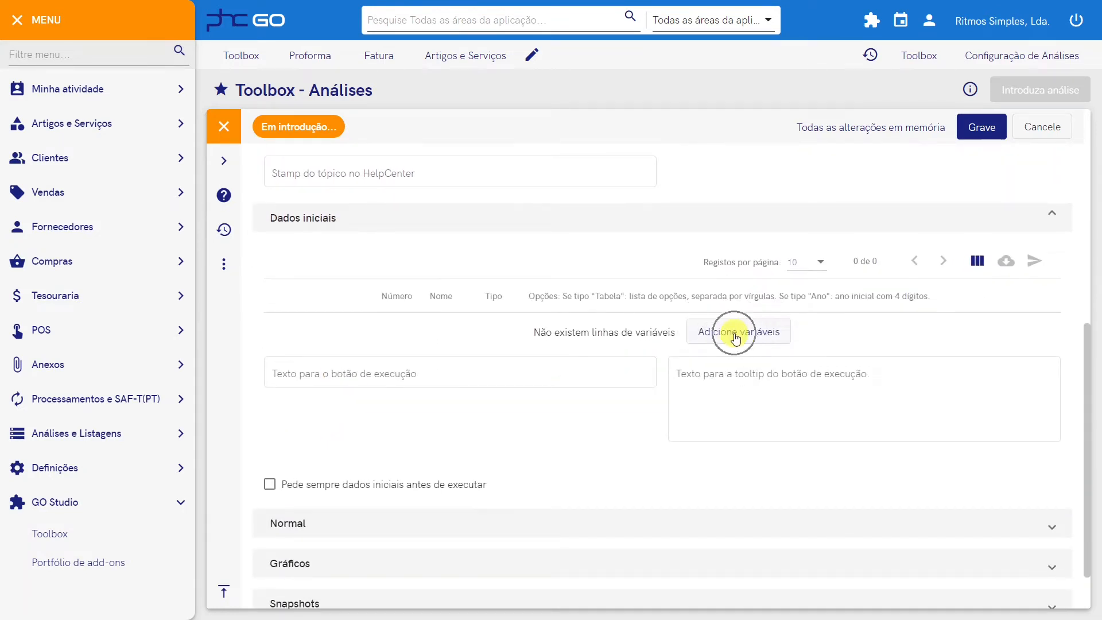
click(462, 331)
text(Agrupa por)
click(595, 343)
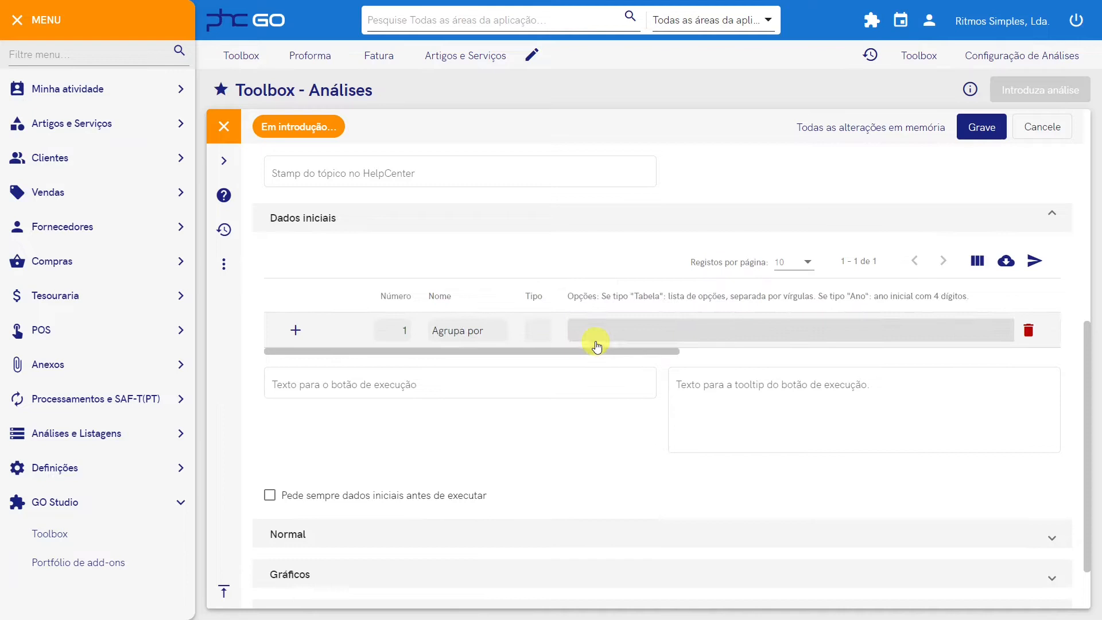
click(633, 340)
scroll(586, 492, down, 1)
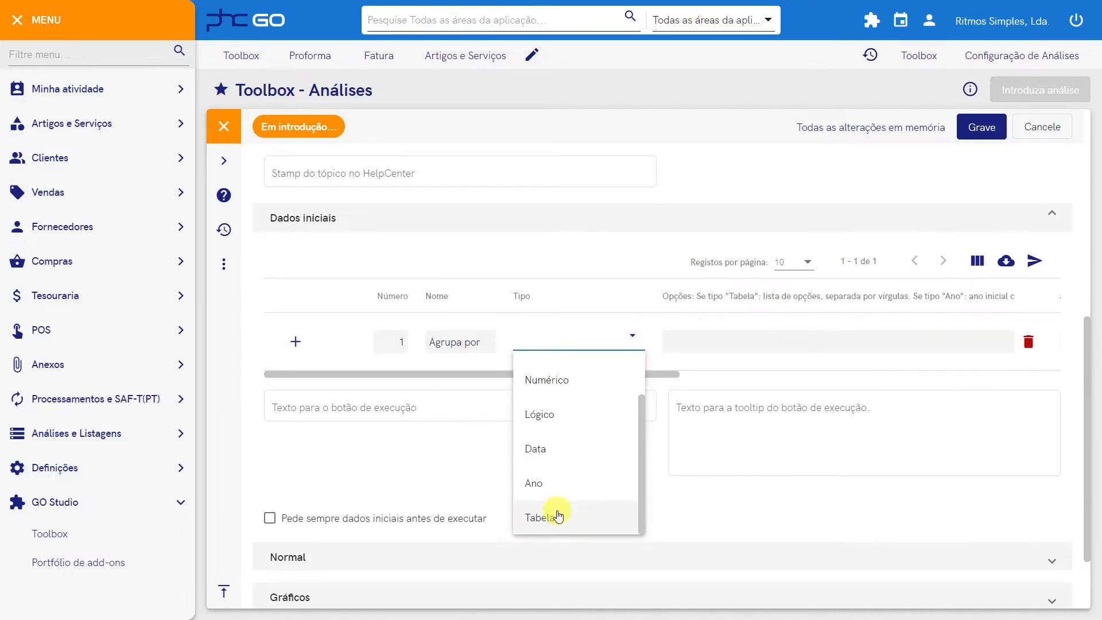
click(551, 516)
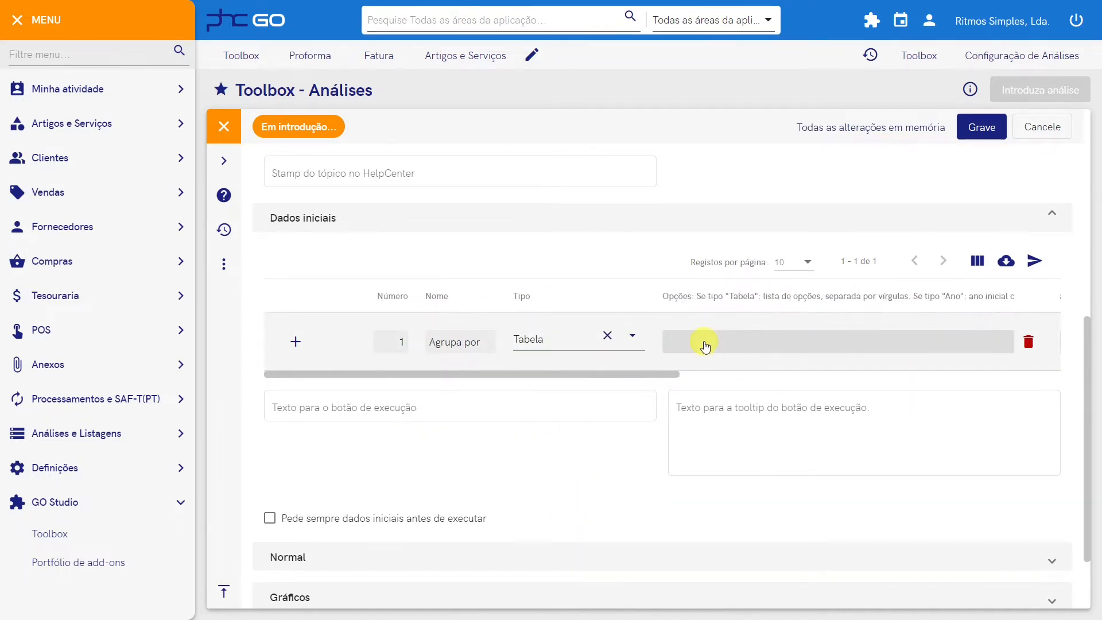
Set the options of the "Agrupa por" variable to "Local,pais,familia,Tipo de compra,Tipo de fornecedor,Fornecedor".
click(705, 344)
text(Local,)
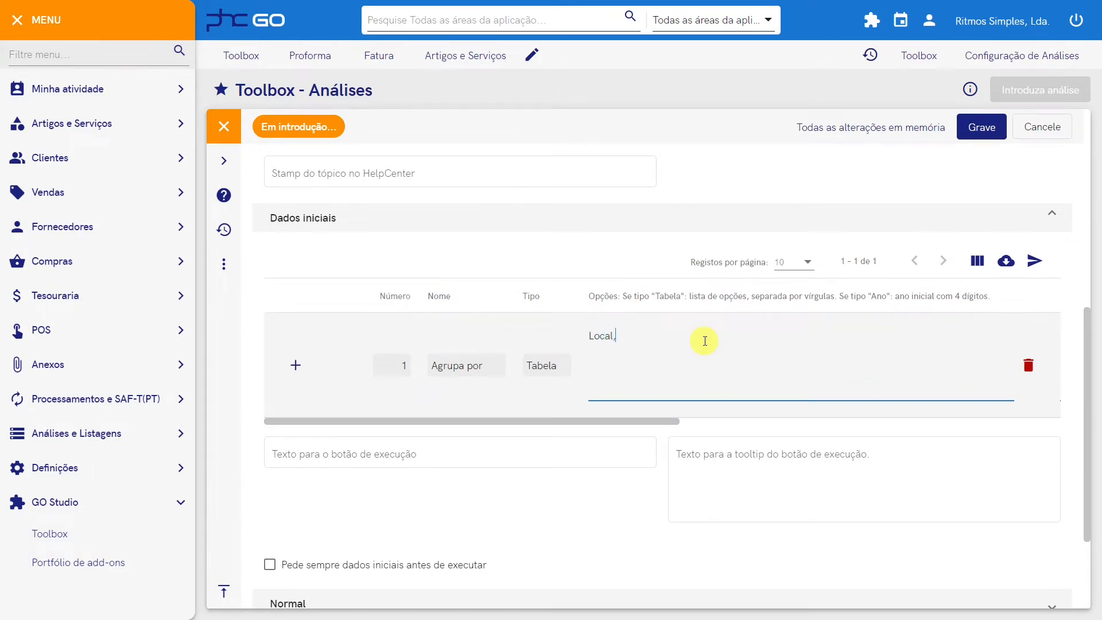
text(pais,familia,Tipo de compra,Tipo de forn)
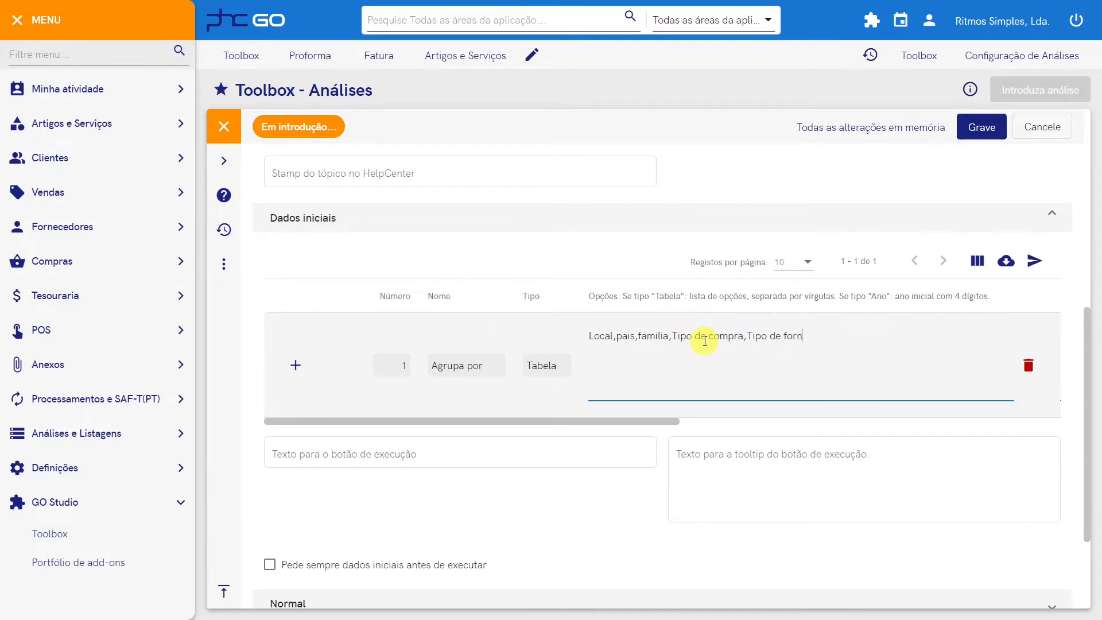
text(ecedor,Fornecedor)
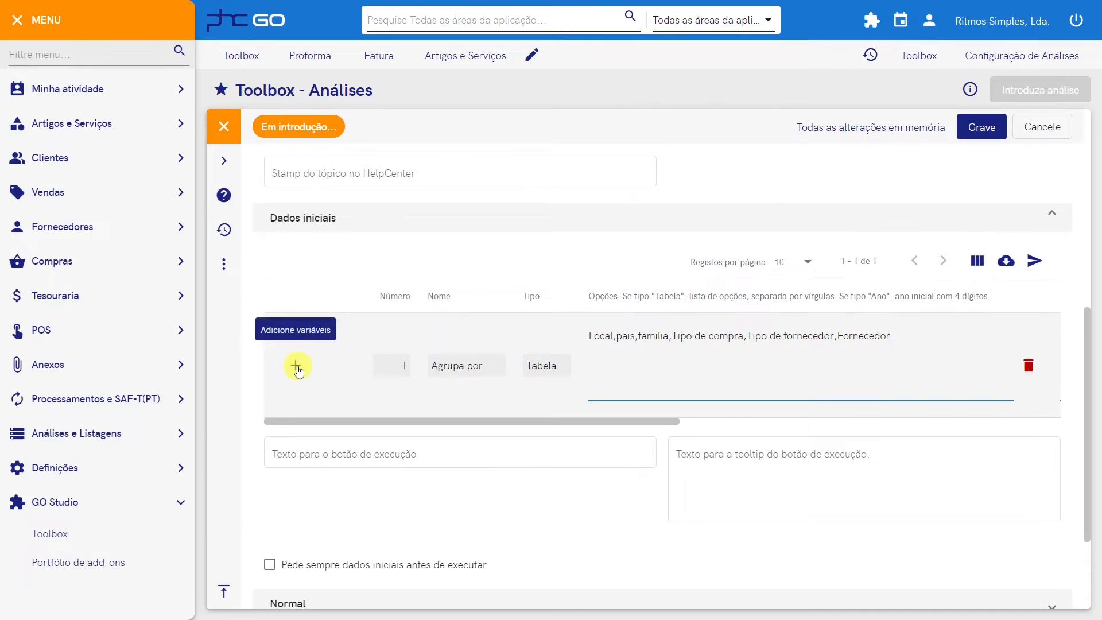
Add a second variable to the initial data, named "Qual o ano" and of type Tabela.
click(296, 367)
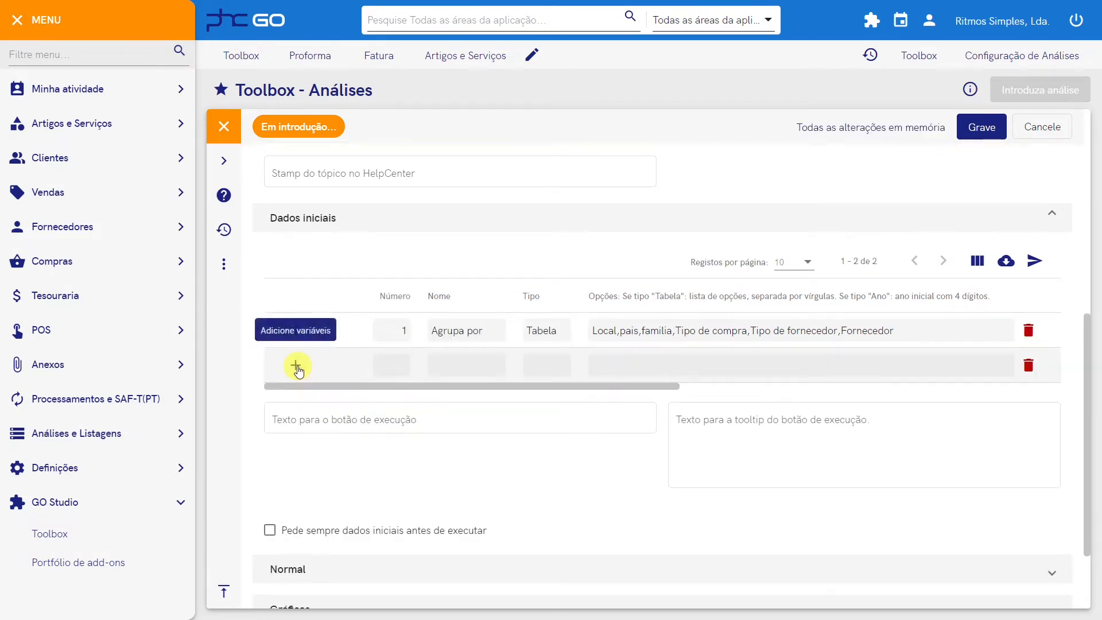
click(470, 374)
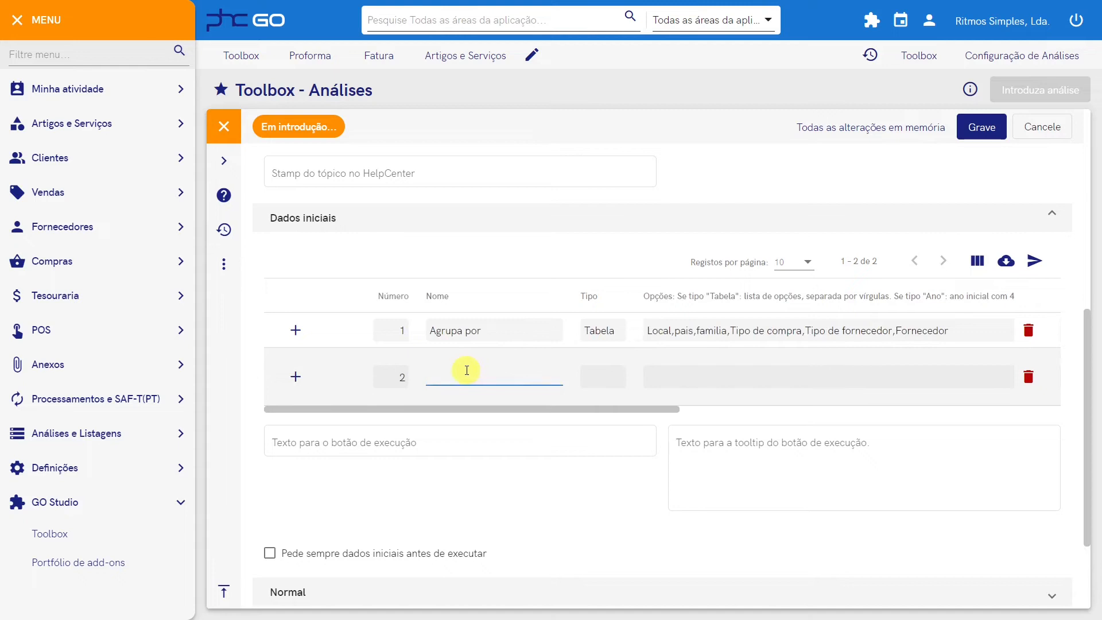
text(Qual o ano)
click(610, 384)
click(611, 378)
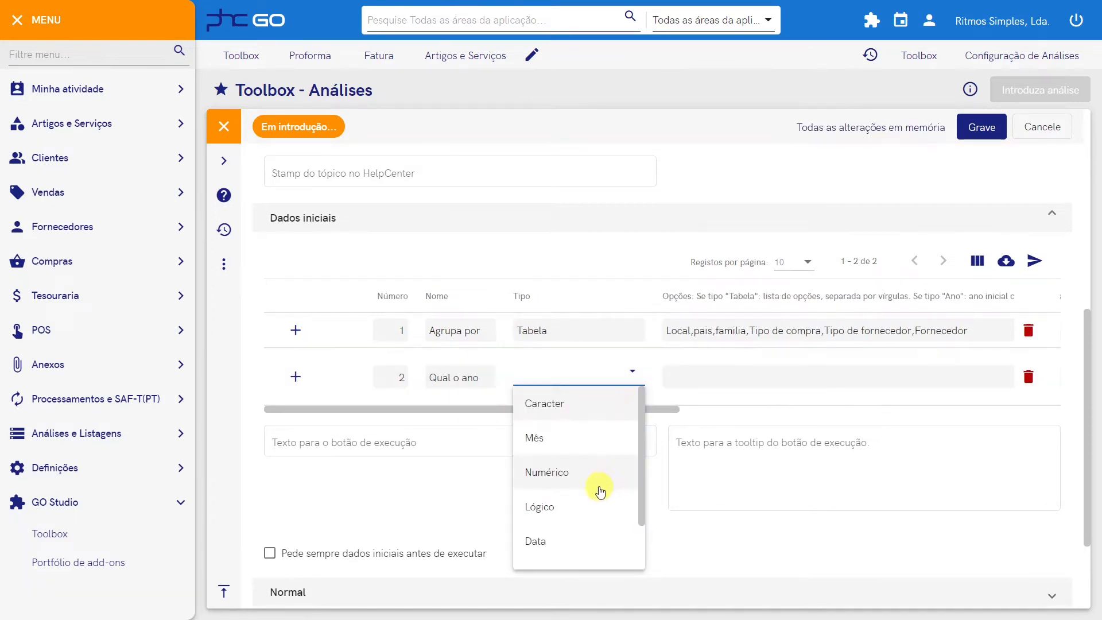
scroll(577, 516, down, 1)
click(565, 554)
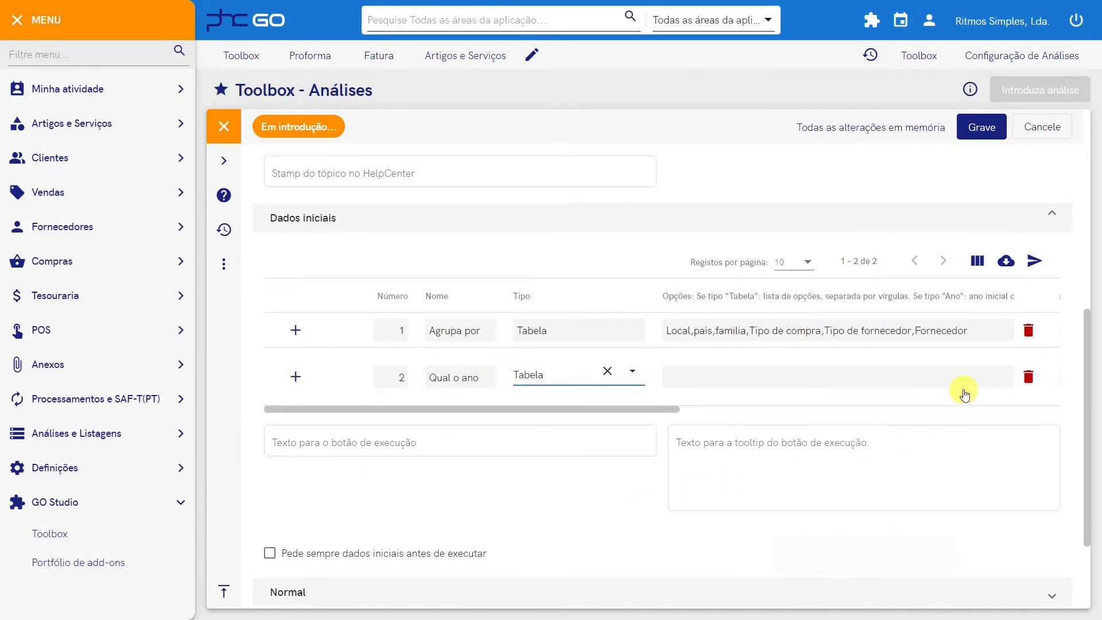
Set the options of the "Qual o ano" variable to the query "select distinct fo.foano as uval from fo(nolock)".
click(944, 381)
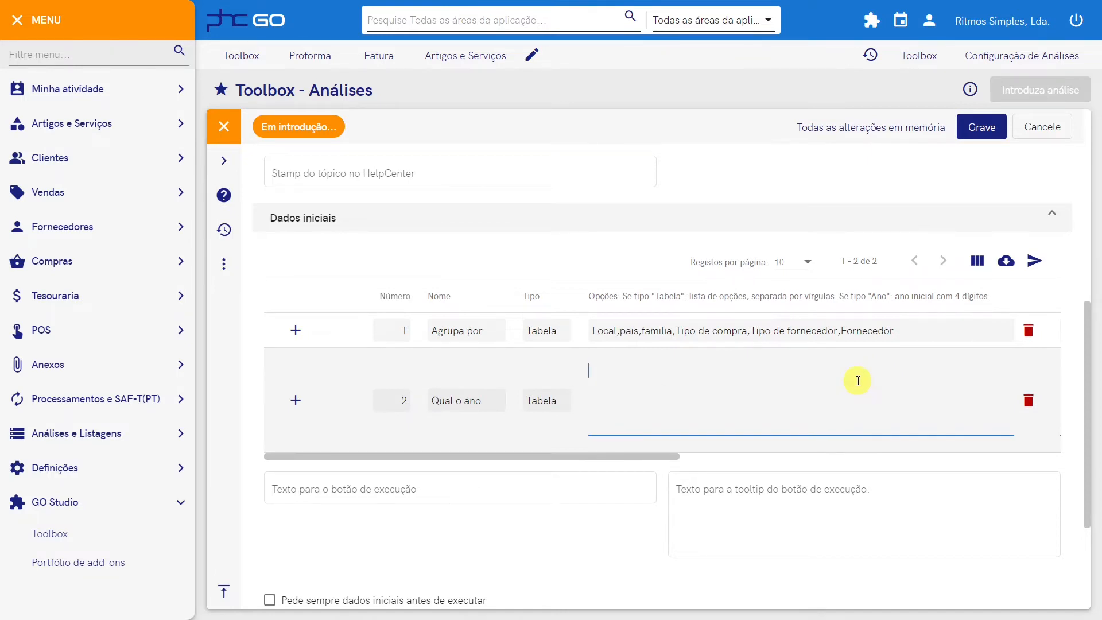
text(sele)
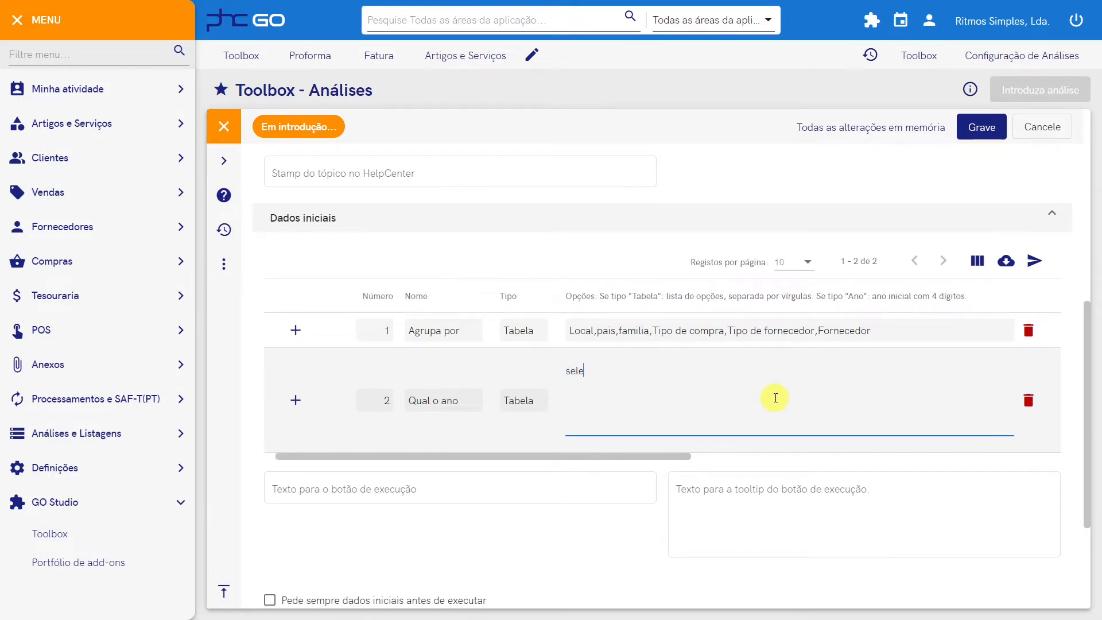
text(ct distinct fo.foano as uval from fo()
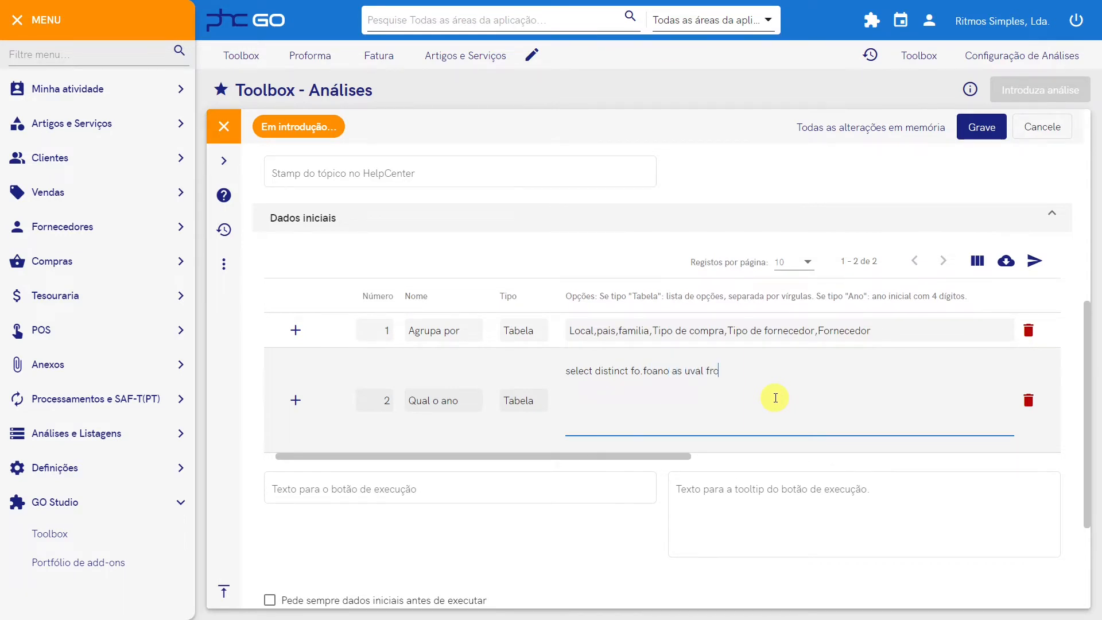
text(olock))
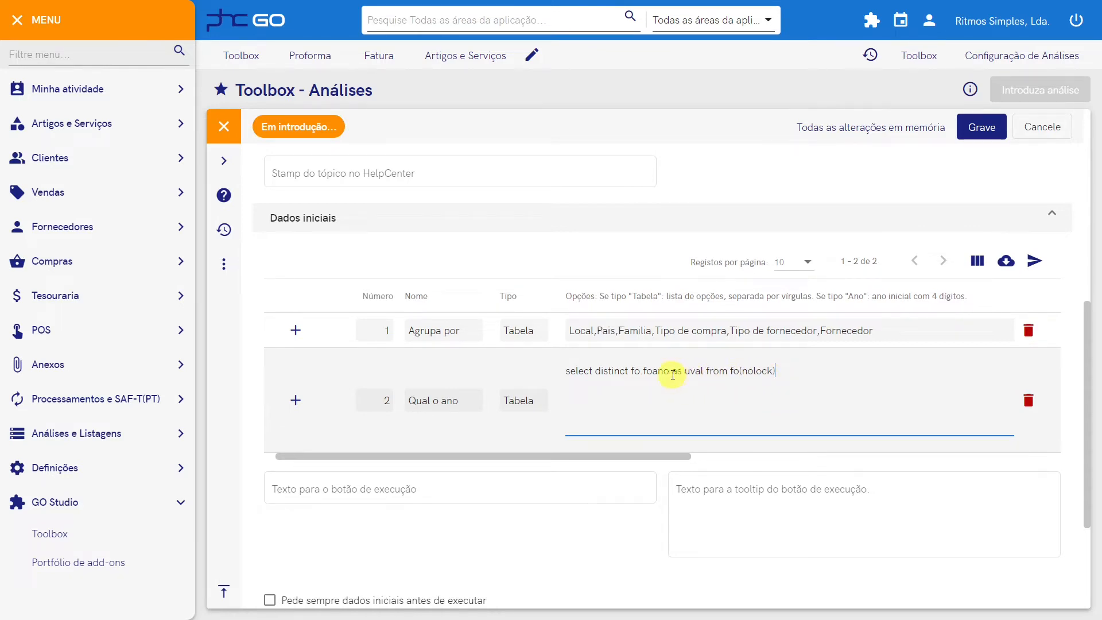
drag(631, 372, 668, 370)
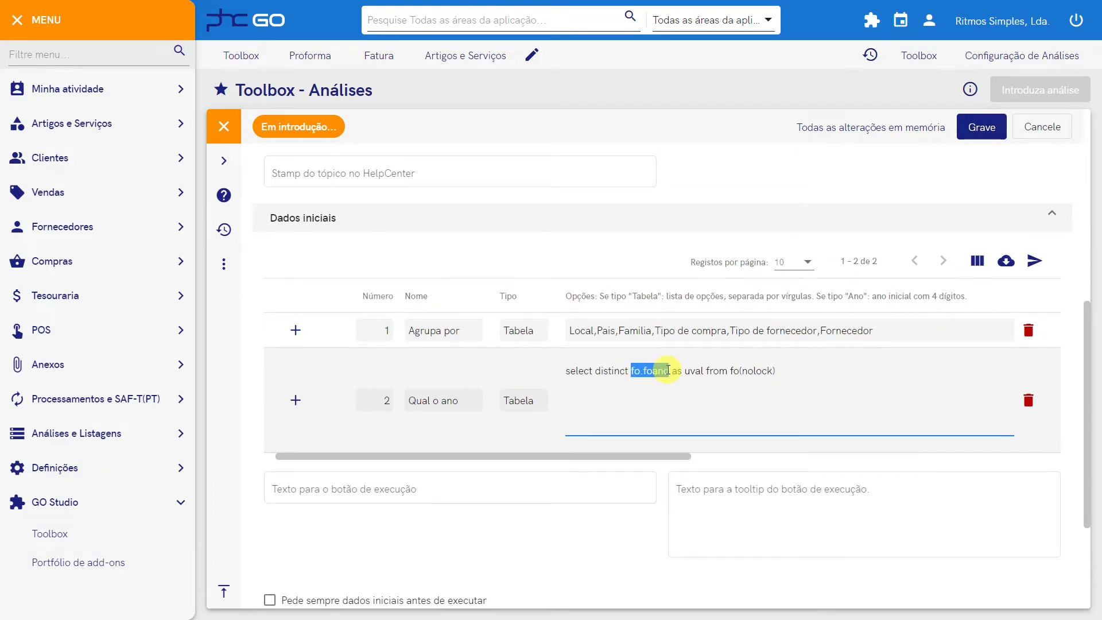
drag(601, 371, 627, 371)
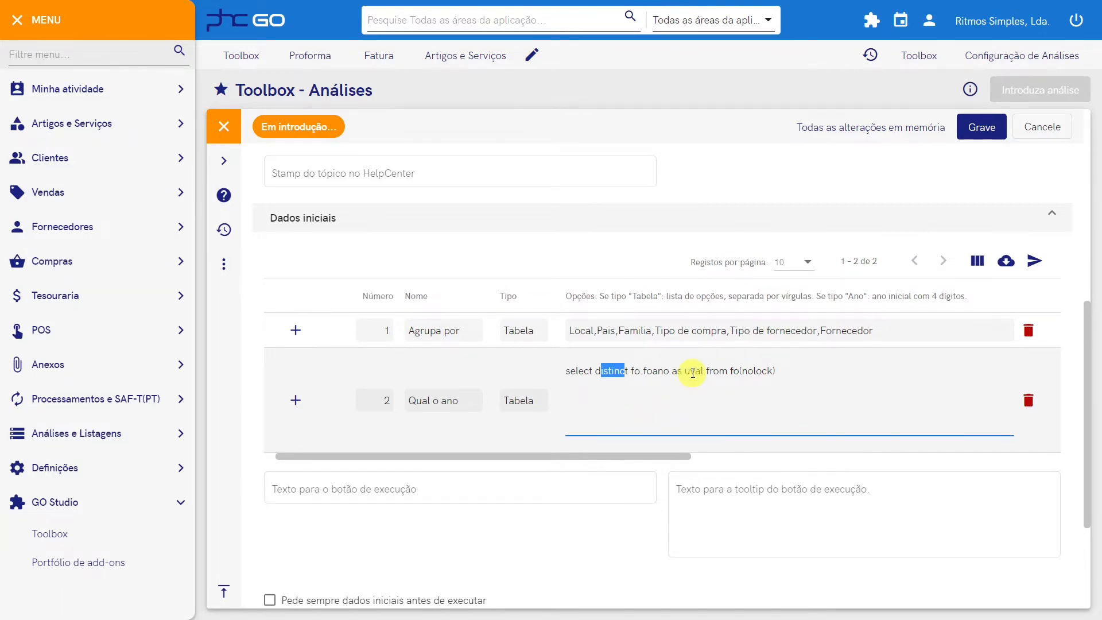
drag(671, 372, 703, 371)
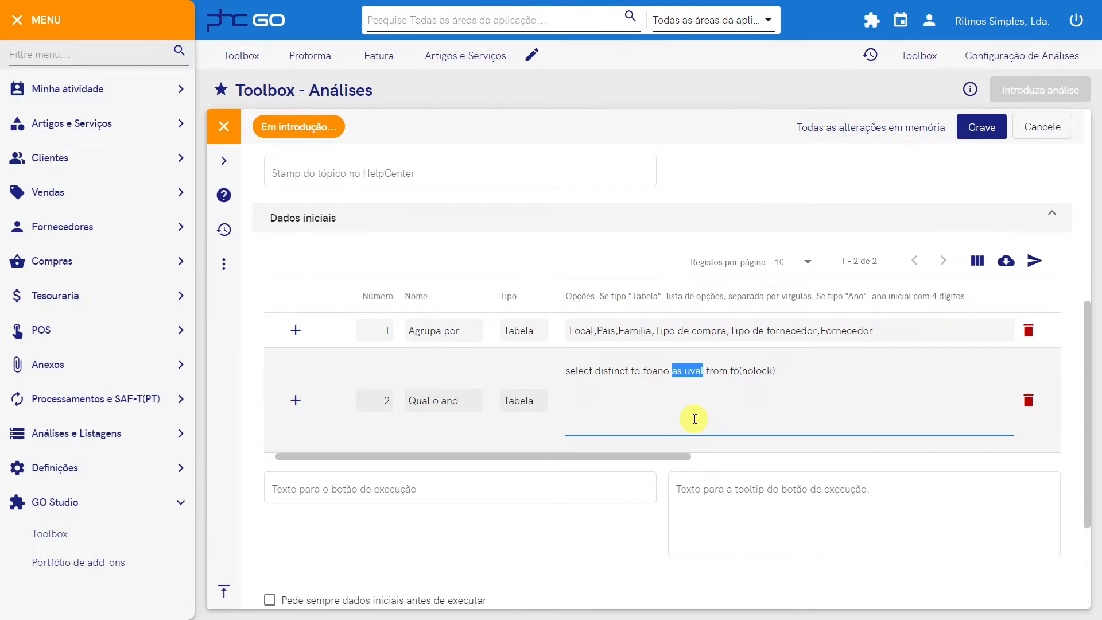
Mark the options list of the "Qual o ano" variable as a query.
drag(656, 455, 791, 454)
click(857, 412)
click(867, 376)
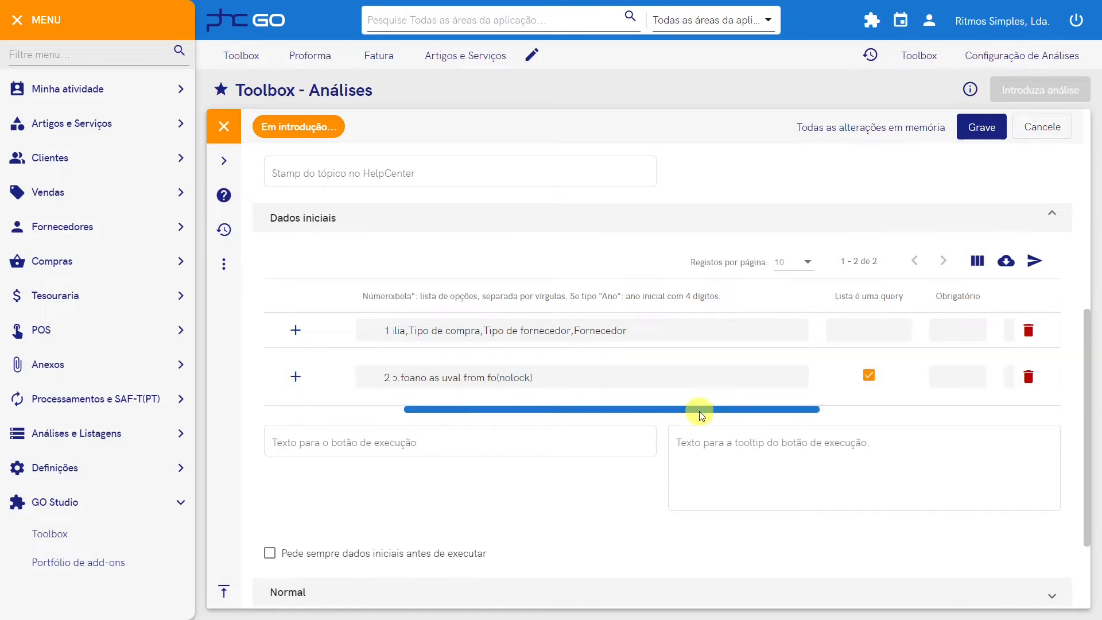
Make both the "Agrupa por" and "Qual o ano" variables mandatory.
drag(698, 411, 770, 419)
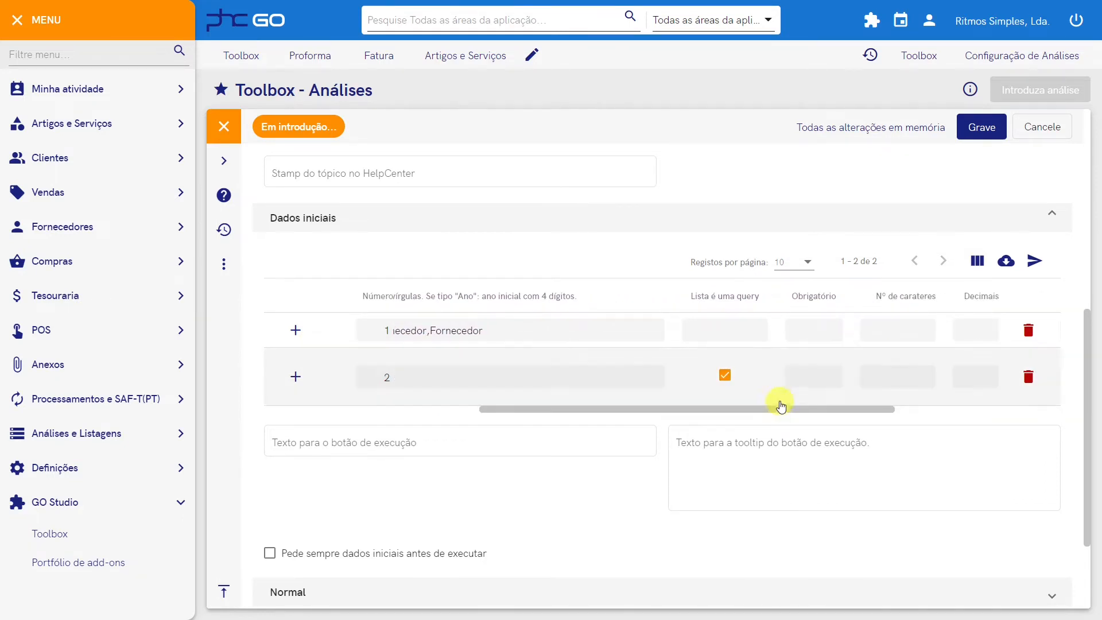
click(817, 330)
click(814, 338)
click(810, 370)
click(811, 376)
drag(777, 408, 413, 418)
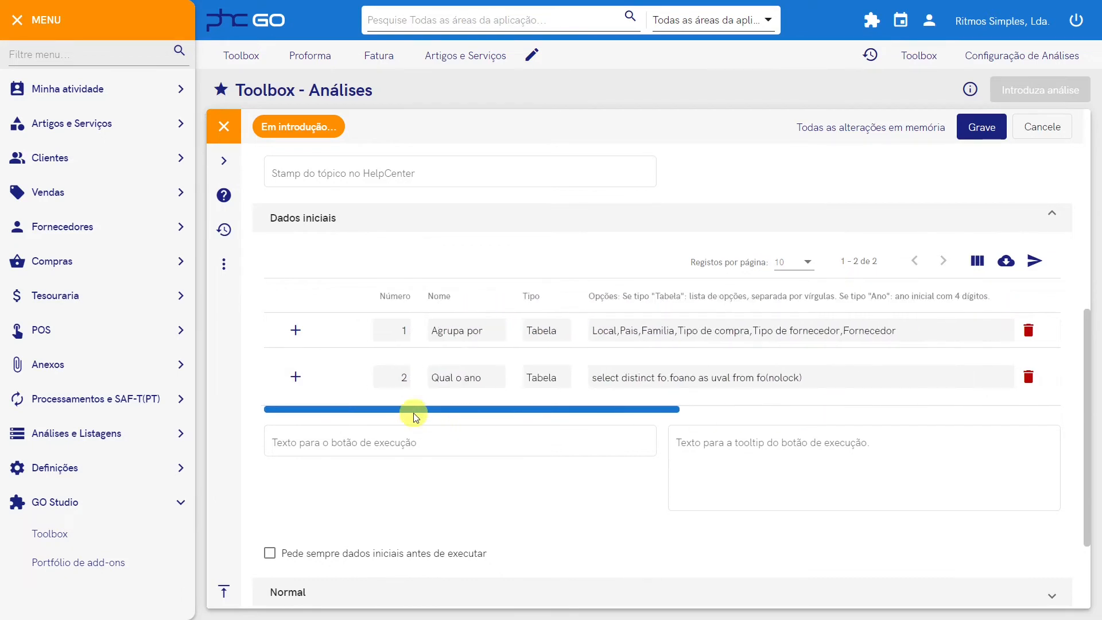
Set the analysis to always ask for the initial data before running, leaving the execution button text and tooltip blank.
click(419, 443)
click(733, 429)
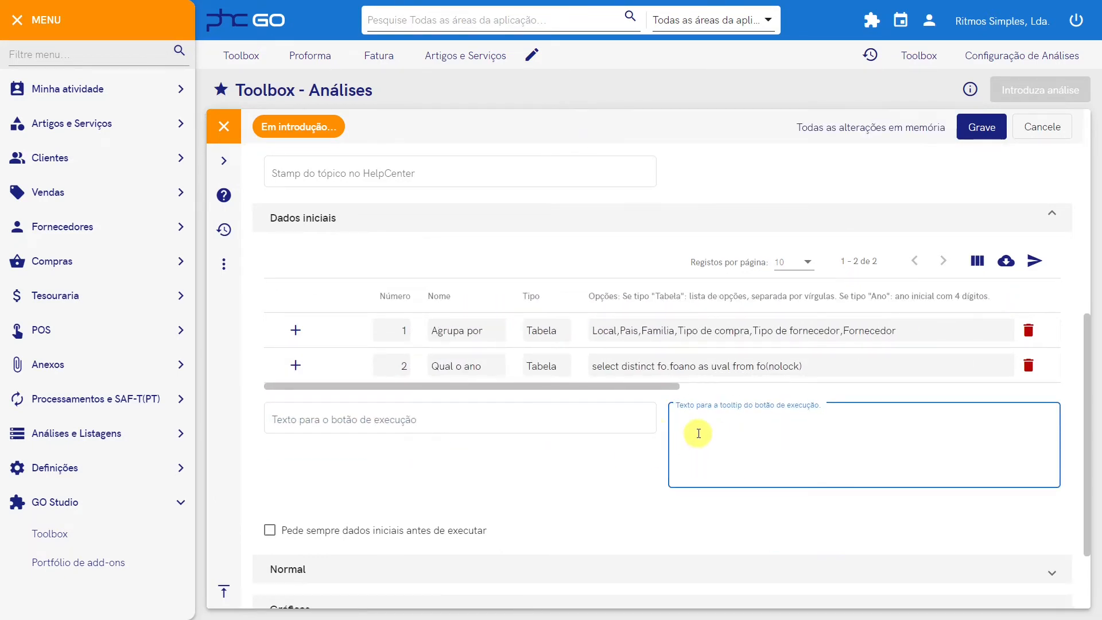
click(591, 418)
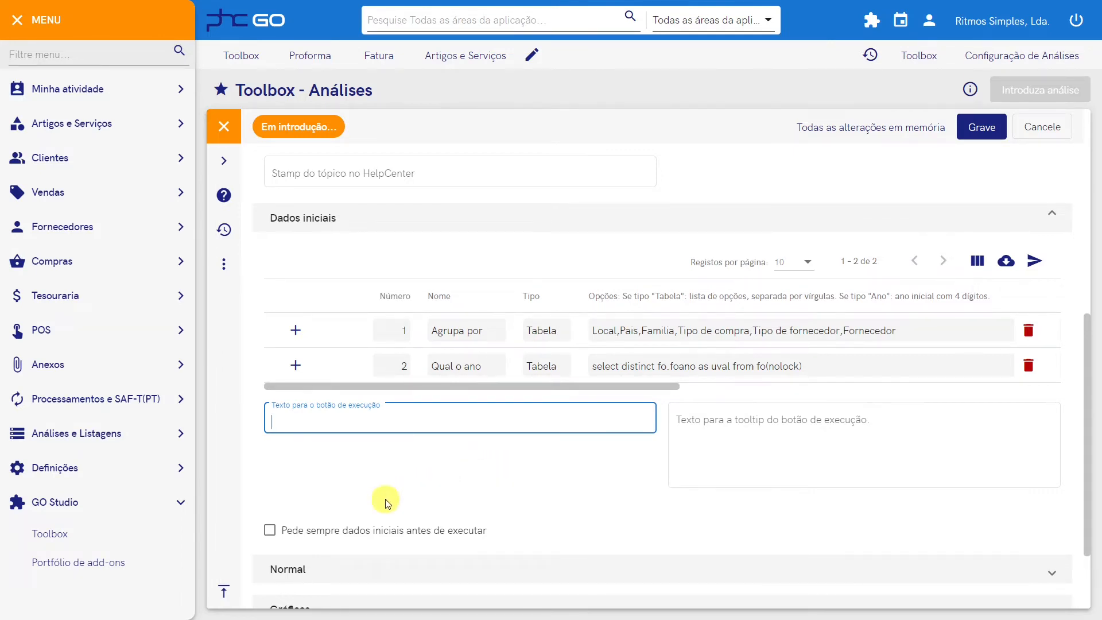
click(270, 530)
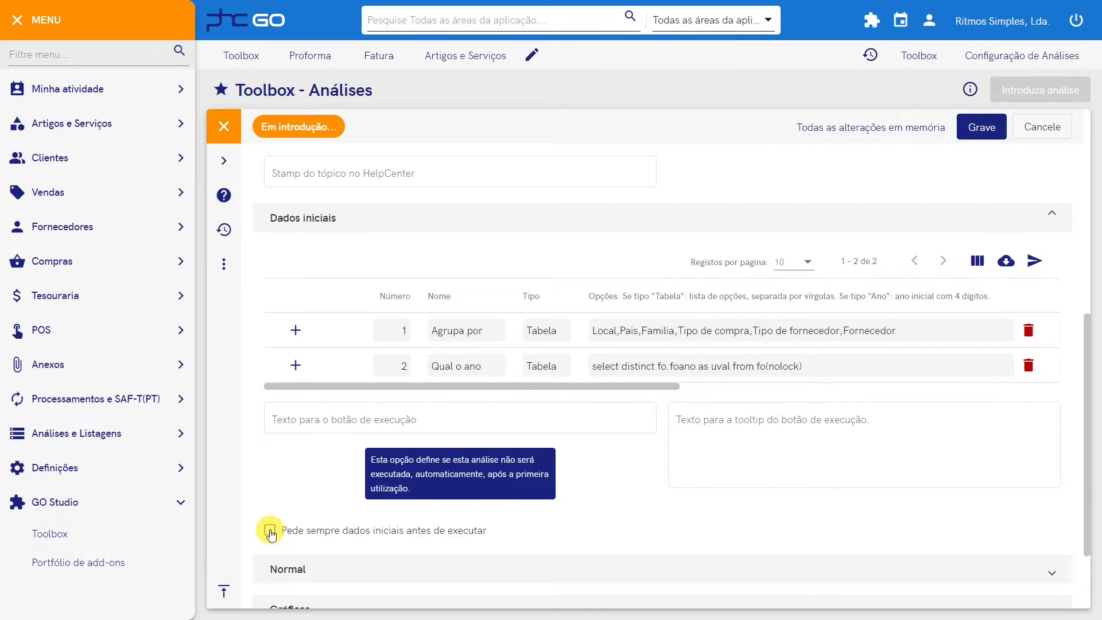
Enter the Normal section's SQL in the expanded code editor, selecting t.criterio and t.qtd with case conditions on '#1#' and filter fo.foano=#2#.
scroll(618, 486, down, 2)
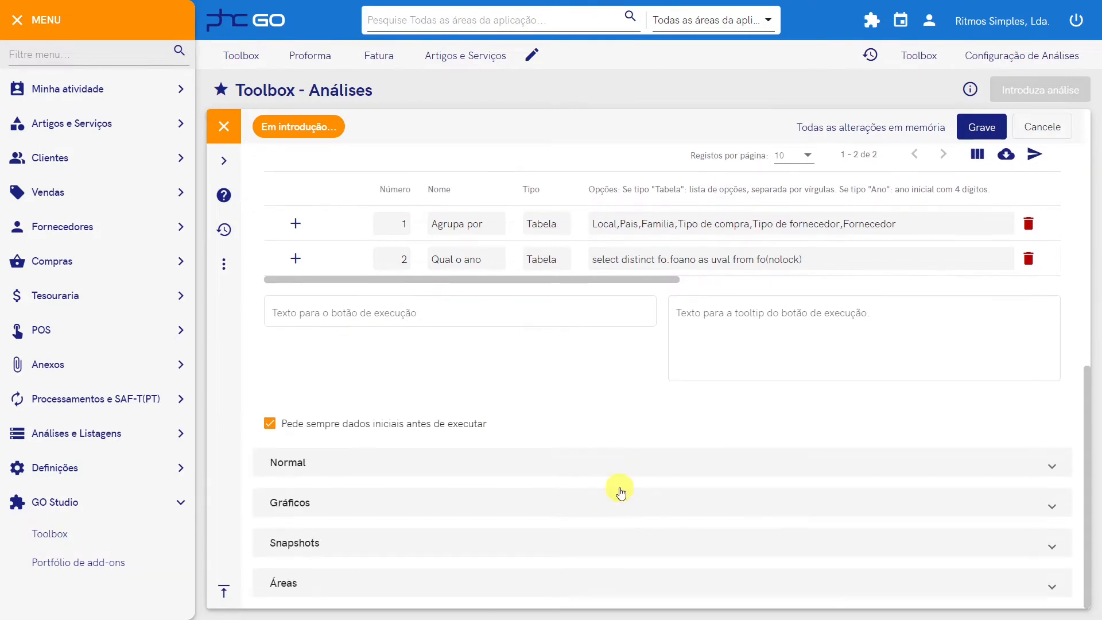
click(395, 471)
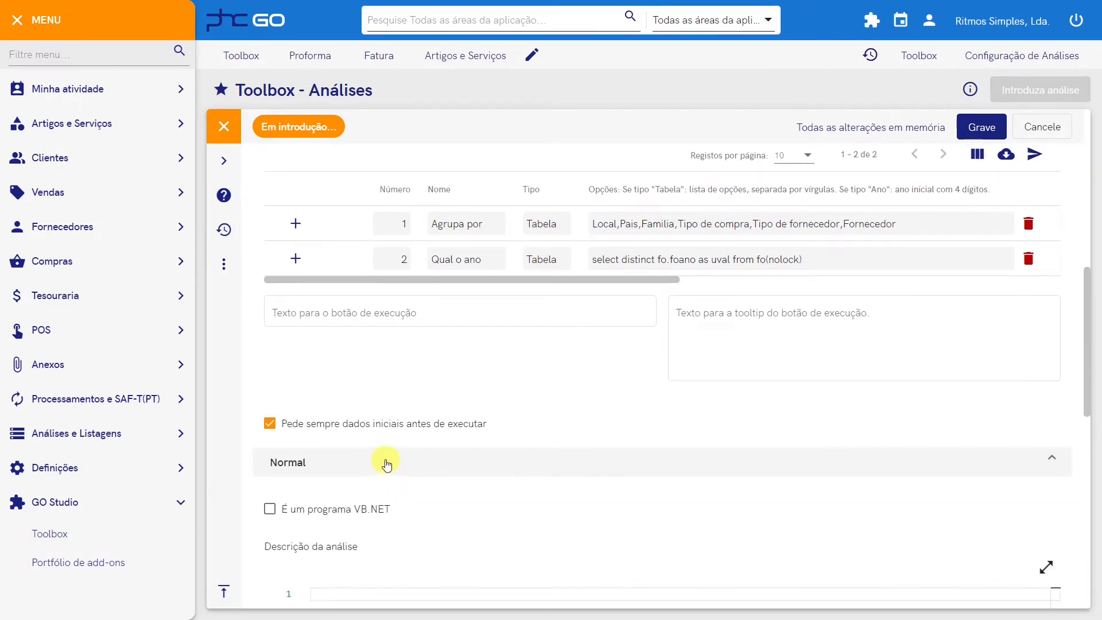
scroll(393, 467, down, 3)
scroll(390, 465, down, 1)
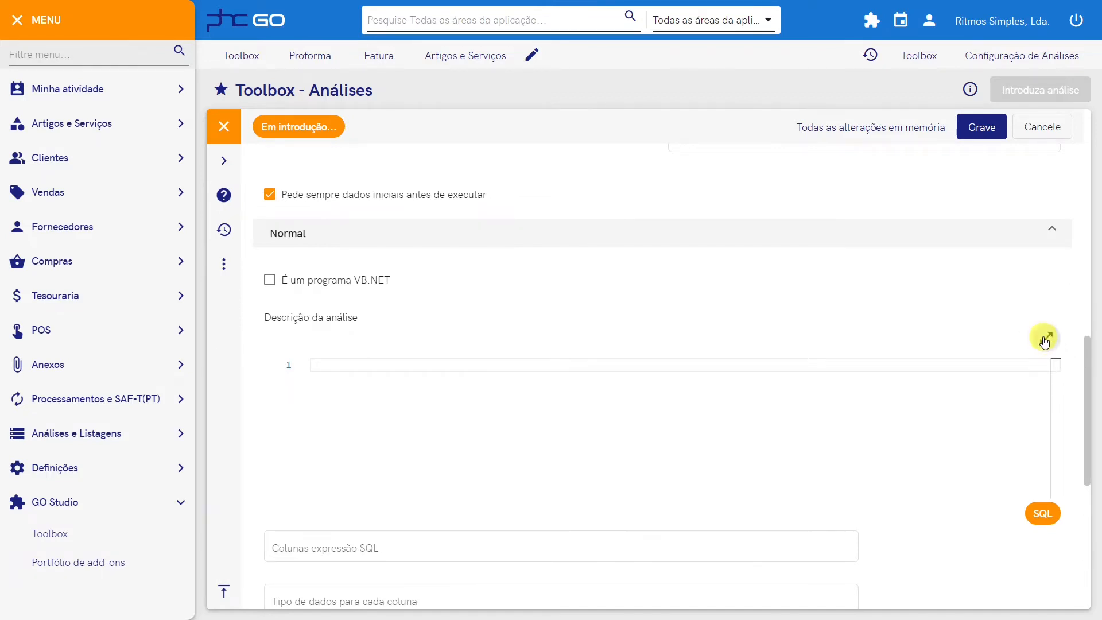
click(1045, 338)
click(200, 165)
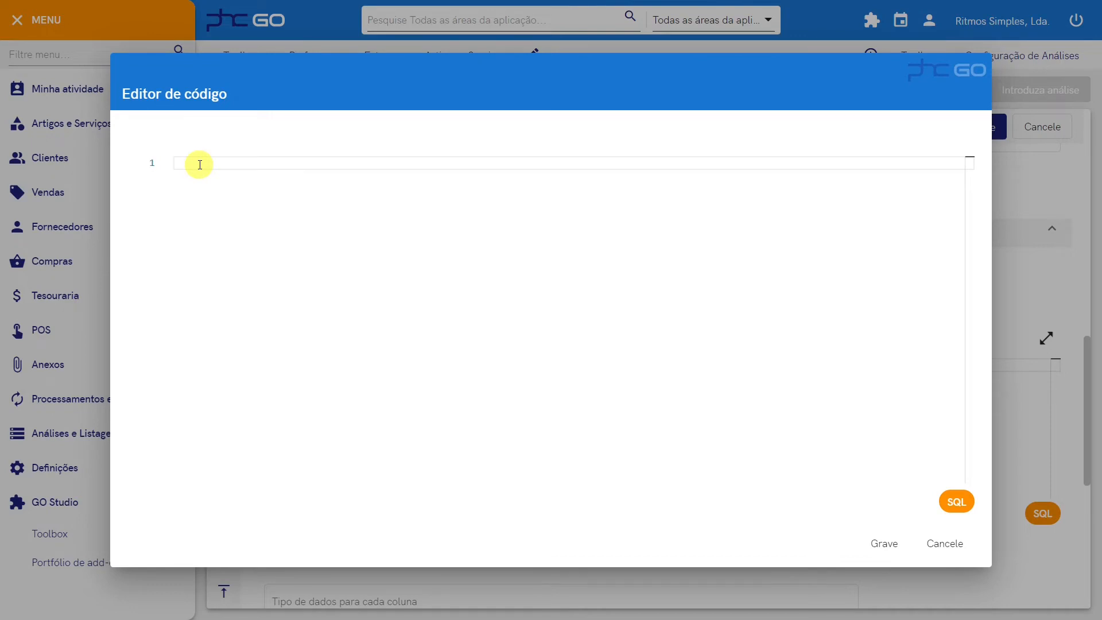
text(select t.criterio, t.qtd from (select (case when 'Pais' = '#1#' then fl.pais when 'Local' = '#1#' then fo.local when 'Familia' = '#1#' then st.familia when 'Tipo de fornecedor' = '#1#' then fo.tipo when 'Tipo de compra' = '#1#' then fo.docnome when 'Fornecedor' = '#1#' then fo.nome end) as criterio, sum(fn.qtt) as qtd from st(nolock) inner join fn(nolock) on fn.ref=st.ref inner join fo(nolock) on fo.fostamp=fn.fostamp inner join fl(nolock) on fl.no=fo.no and fl.estab=fo.estab where fo.foano=#2# group by (case when 'Pais' = '#1#' then fl.pais when 'Local' = '#1#' then fo.local when 'Familia' = '#1#' then st.familia when 'Tipo de fornecedor' = '#1#' then fo.tipo when 'Tipo de compra' = '#1#' then fo.docnome when 'Fornecedor' = '#1#' then fo.nome end))t)
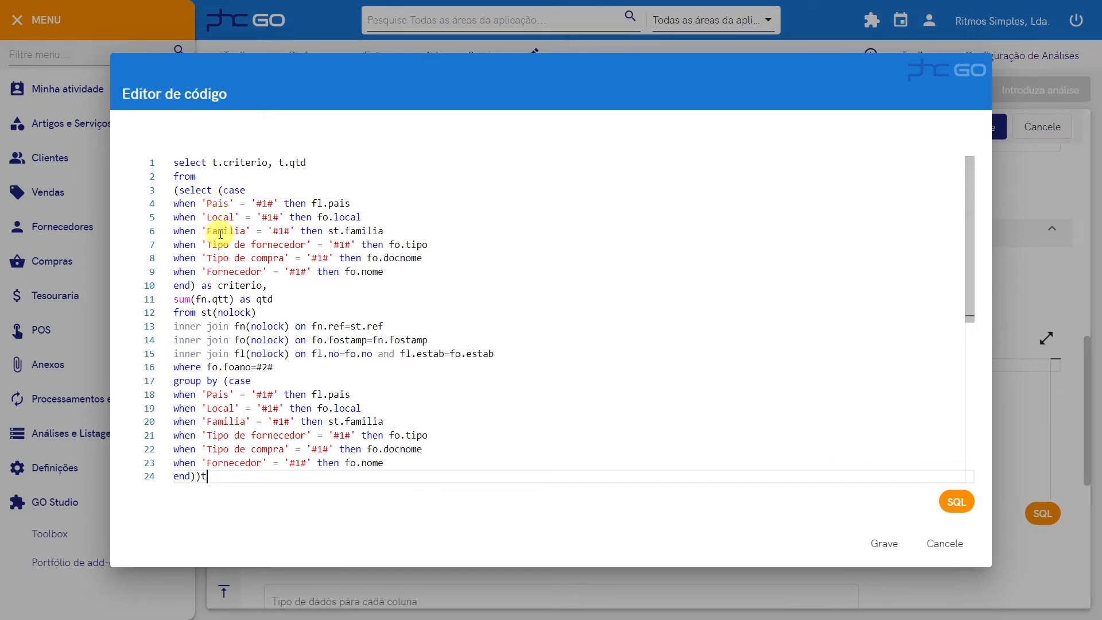
Examine the query's case conditions on '#1#', the fields they return and the sum(fn.qtt) expression.
drag(256, 203, 275, 203)
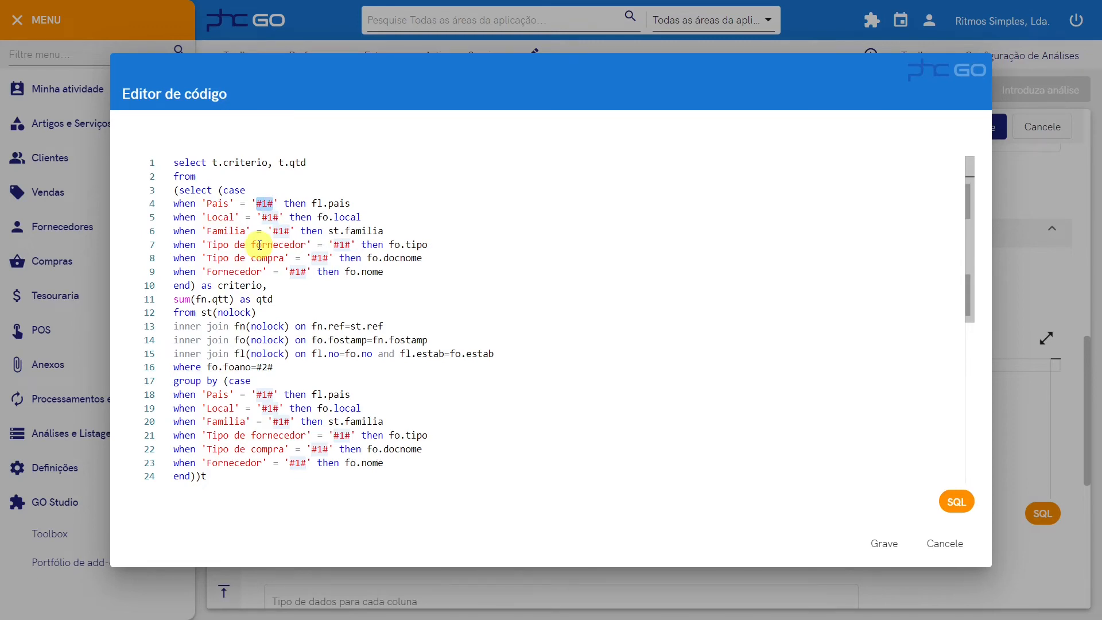
drag(223, 190, 274, 205)
click(217, 204)
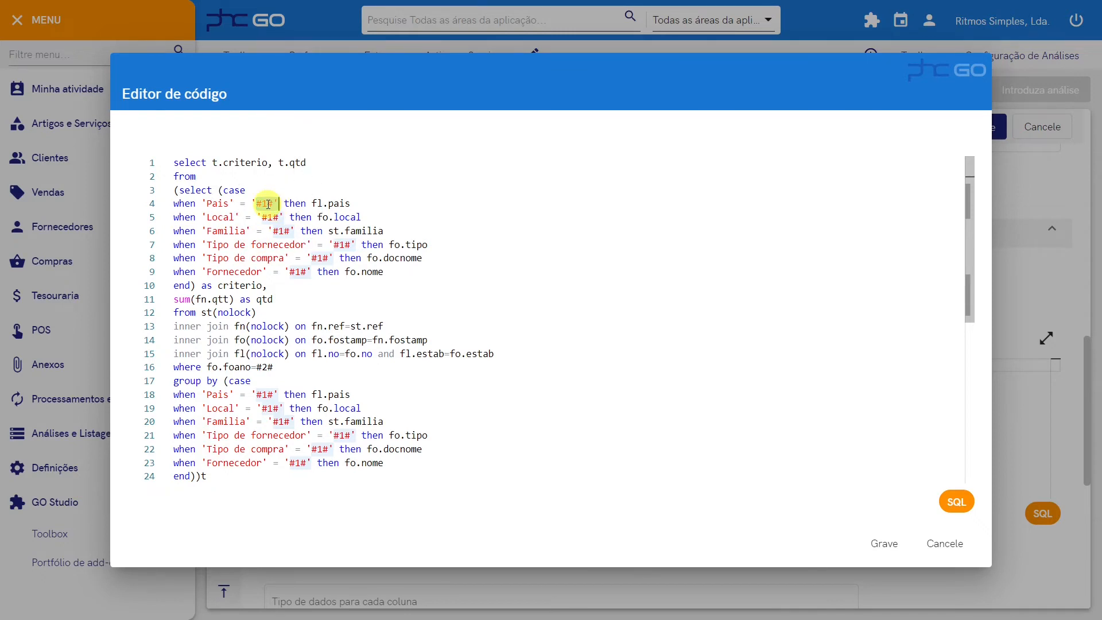
drag(290, 205, 384, 231)
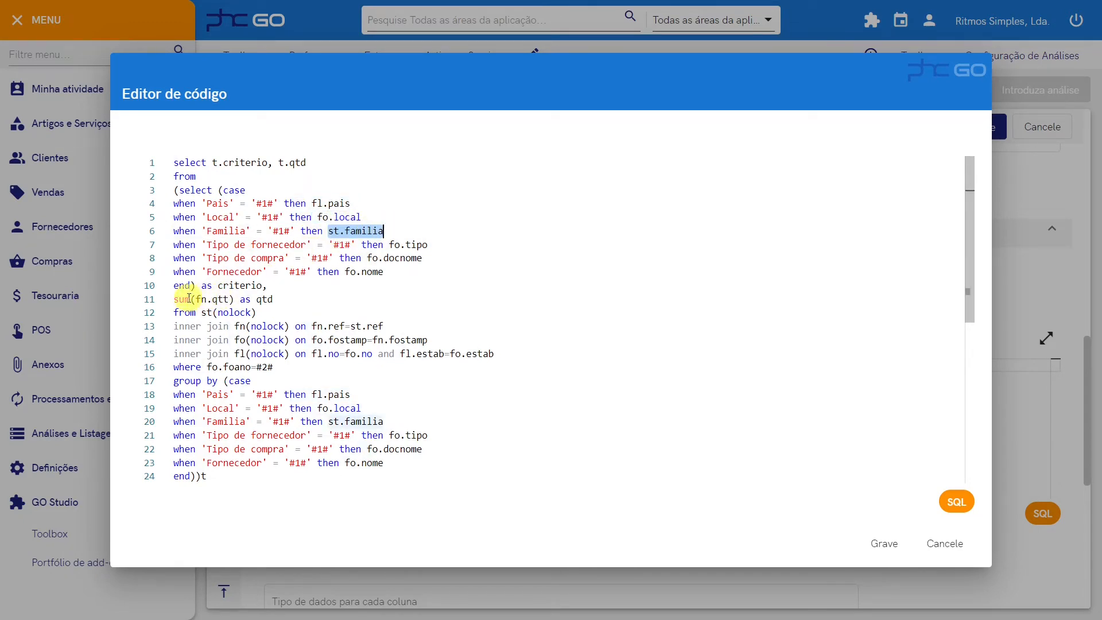
drag(175, 299, 234, 299)
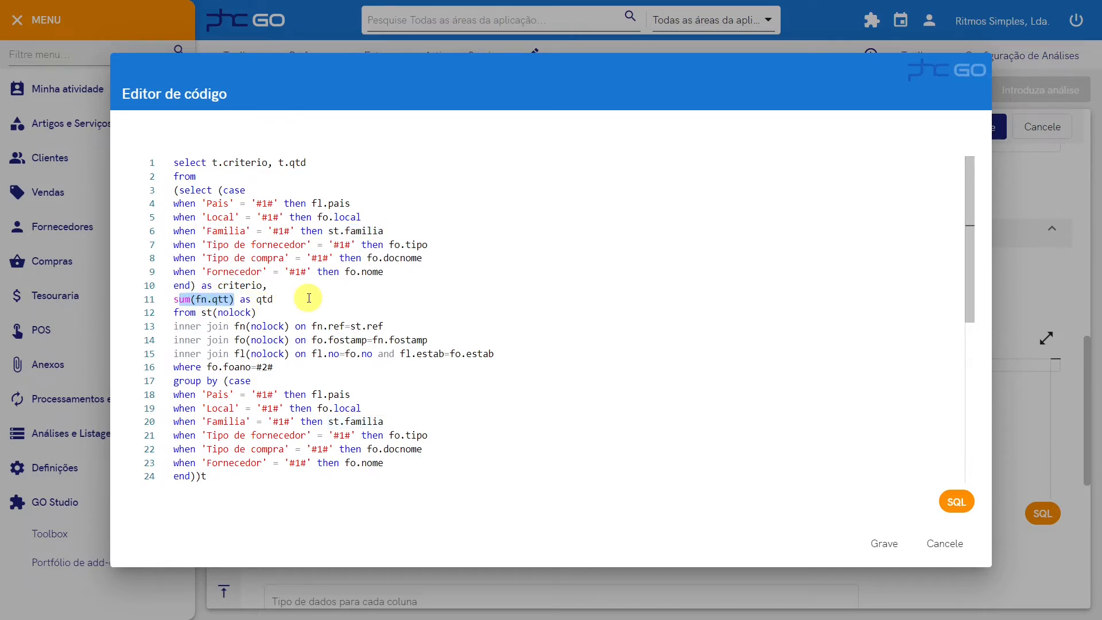
click(309, 297)
click(207, 298)
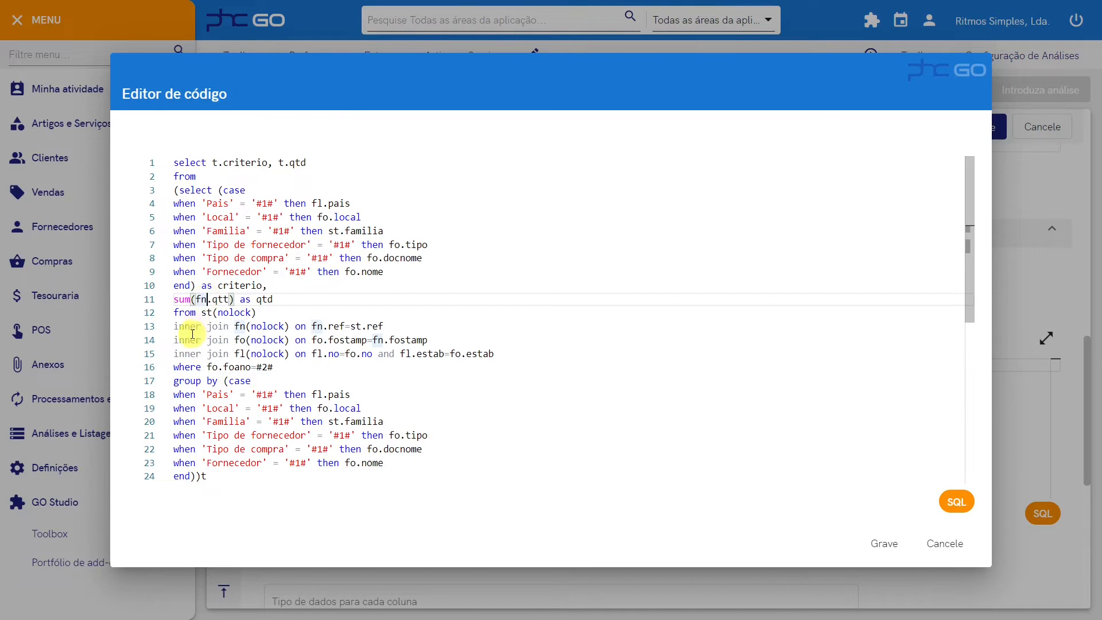
Review the inner joins to fn, fo and fl, the fields they supply, and the year filter on #2#.
drag(179, 326, 497, 352)
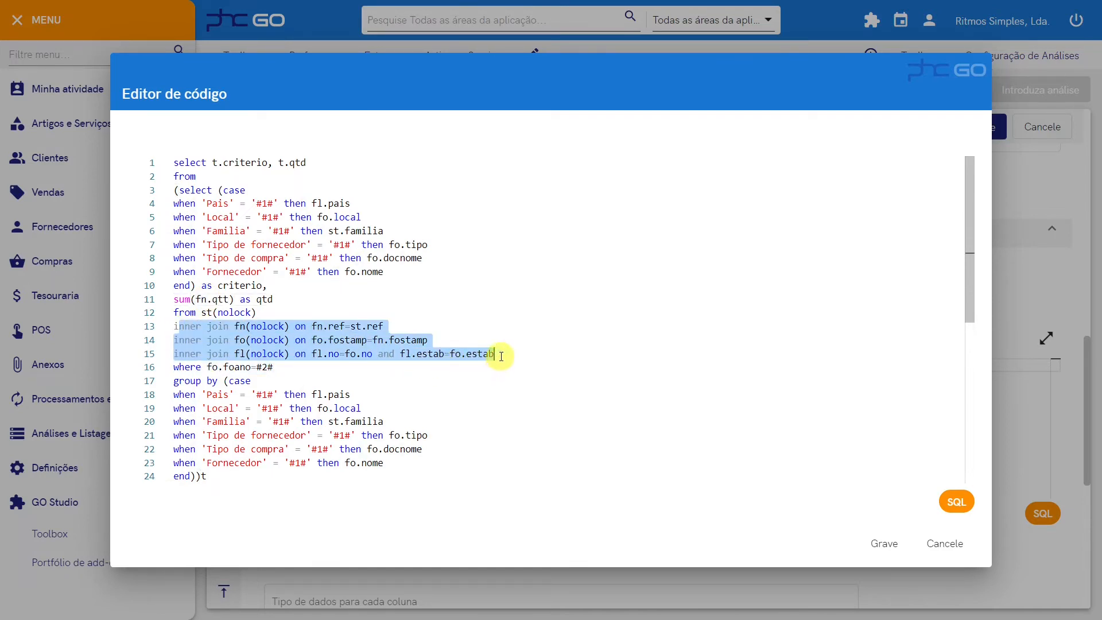
click(239, 326)
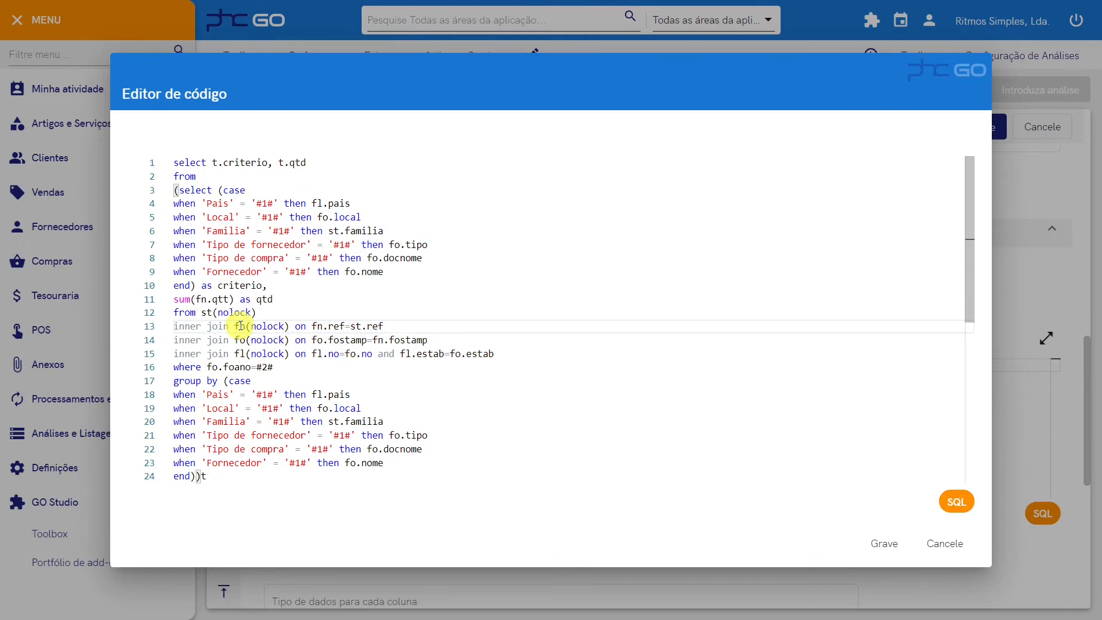
drag(196, 299, 228, 299)
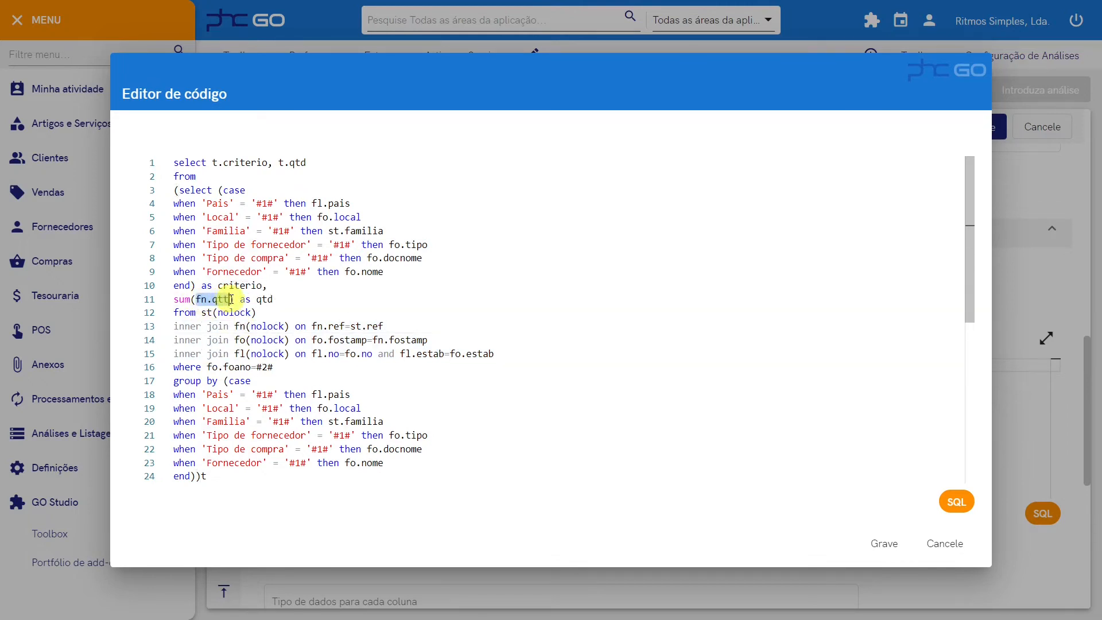
drag(229, 341, 249, 339)
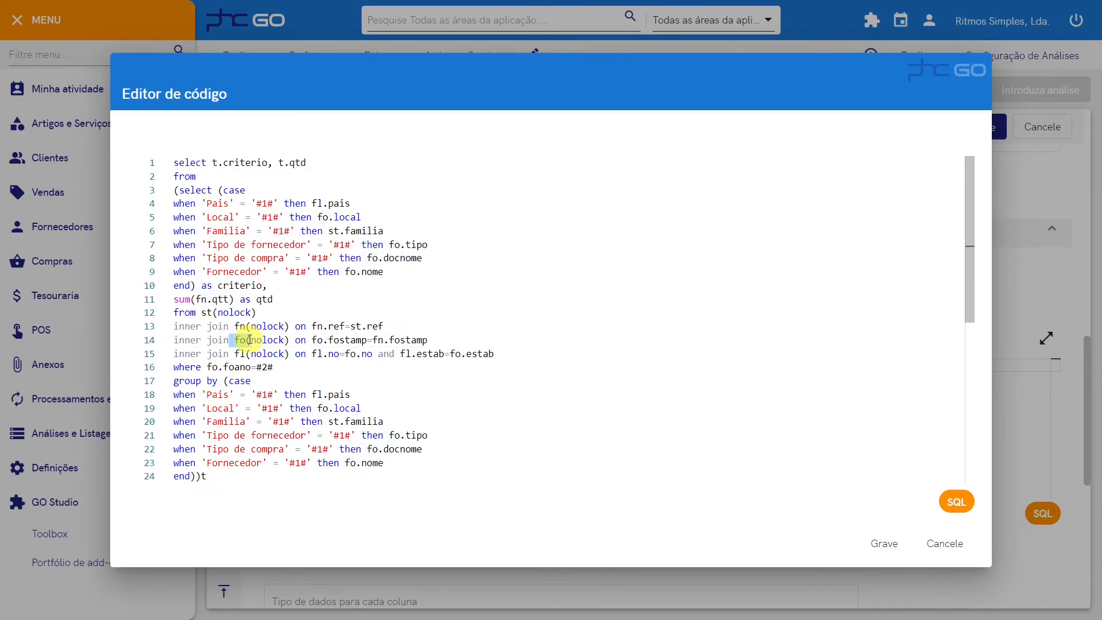
drag(250, 340, 275, 366)
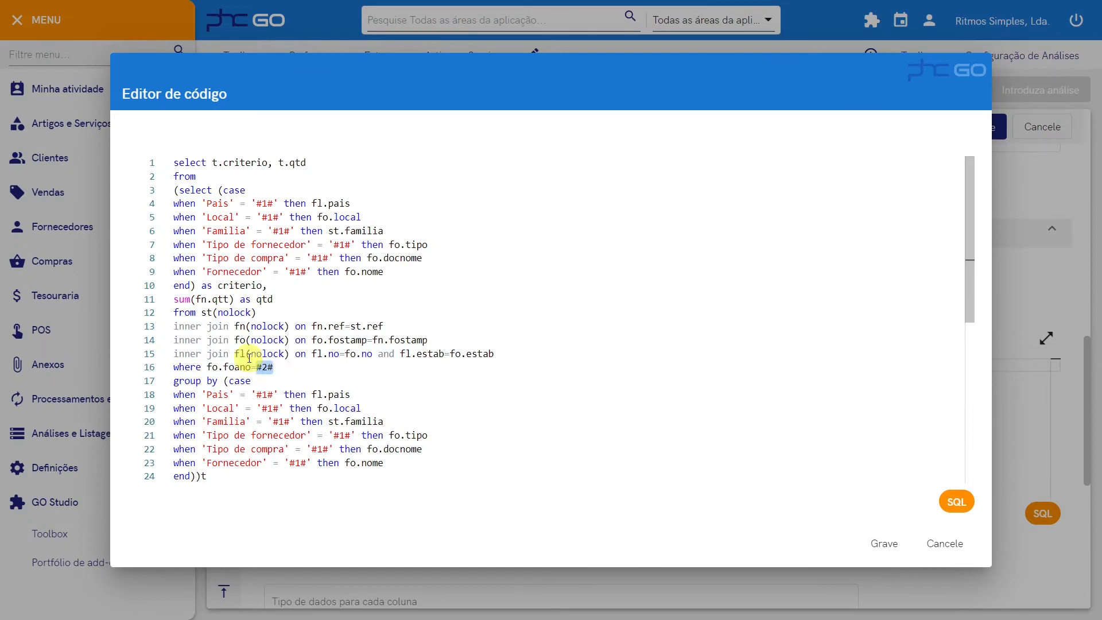
drag(185, 353, 252, 353)
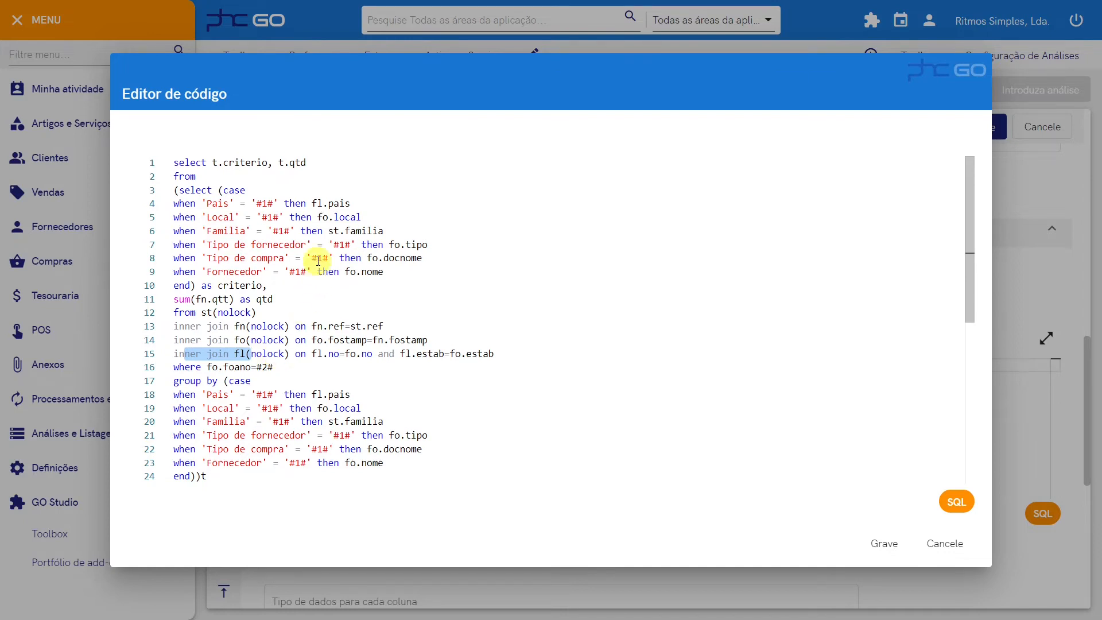
drag(311, 203, 356, 204)
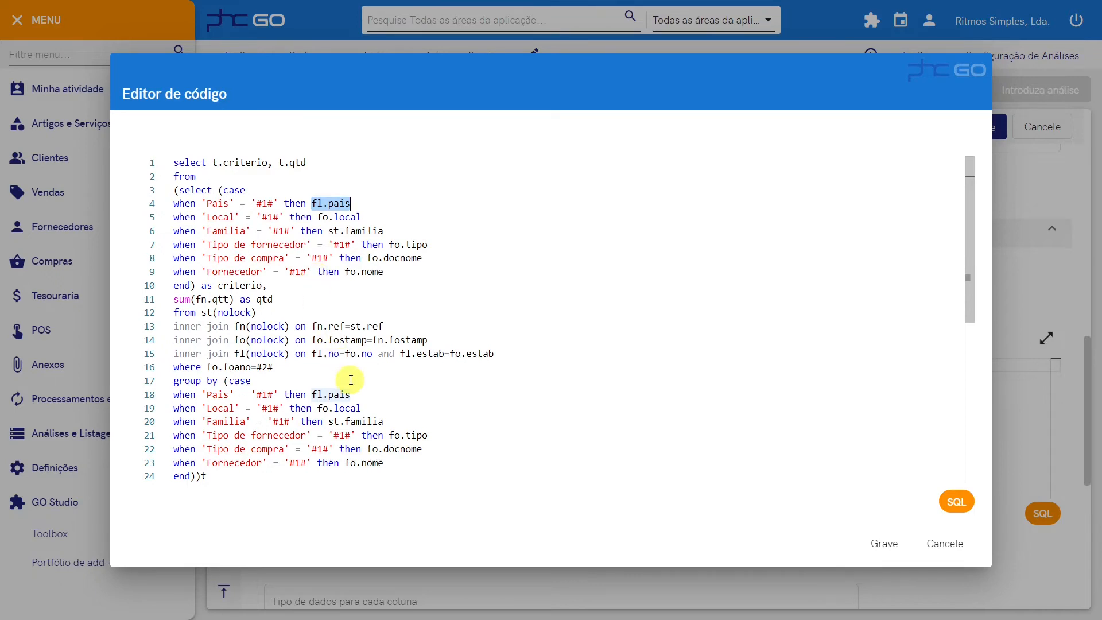
Check the group by clause, the subquery with its alias t, and the outer selection of t.criterio and t.qtd.
double_click(179, 380)
drag(212, 380, 176, 181)
click(229, 465)
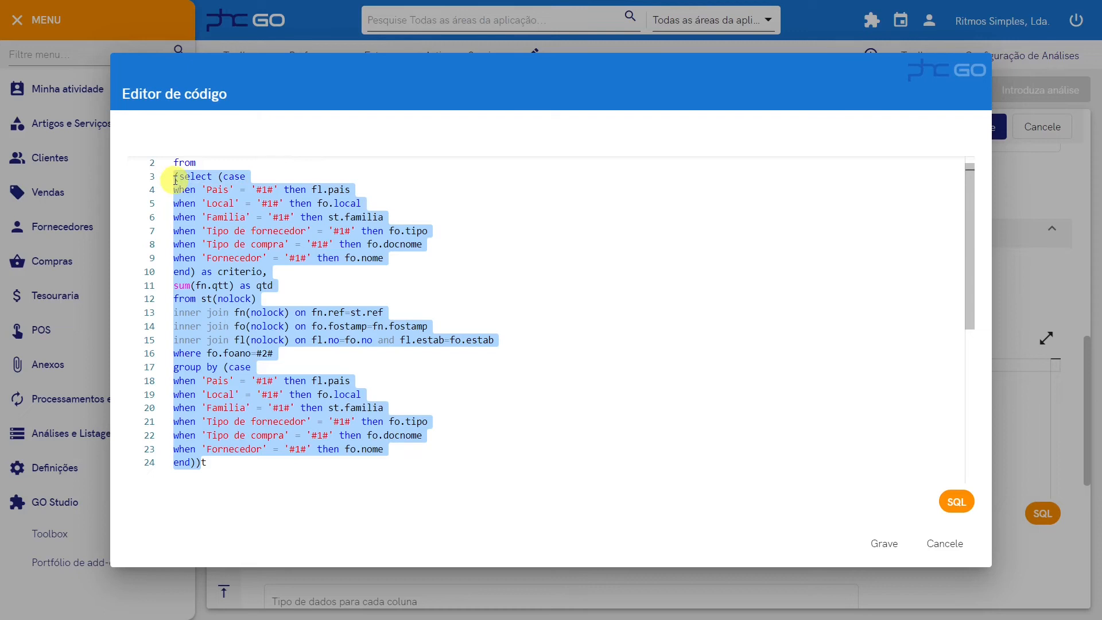
click(212, 464)
scroll(260, 456, up, 1)
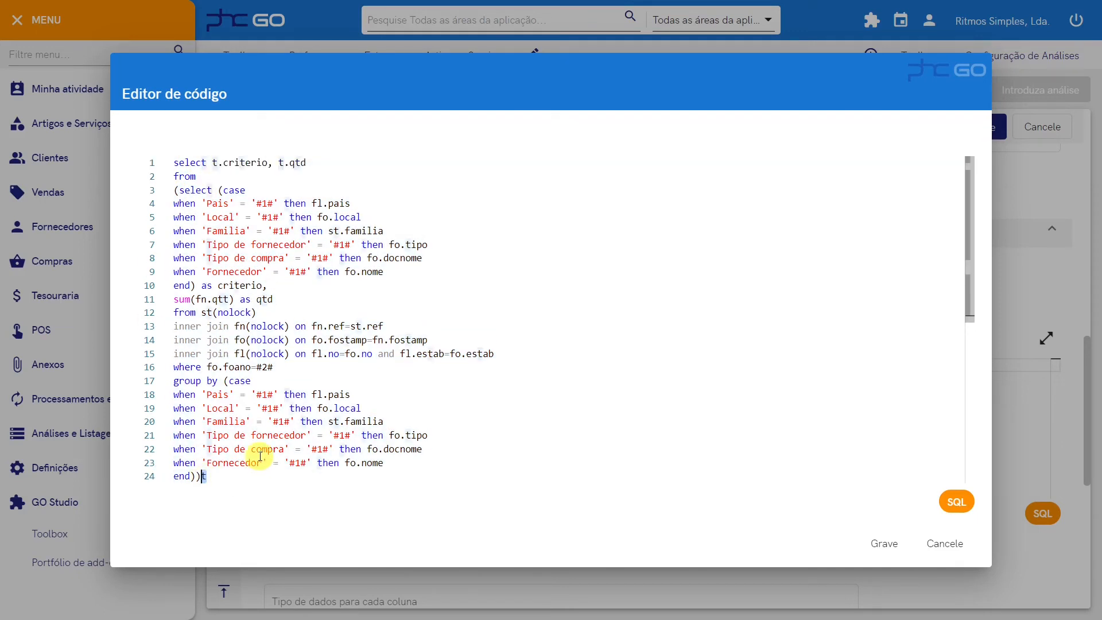
click(214, 163)
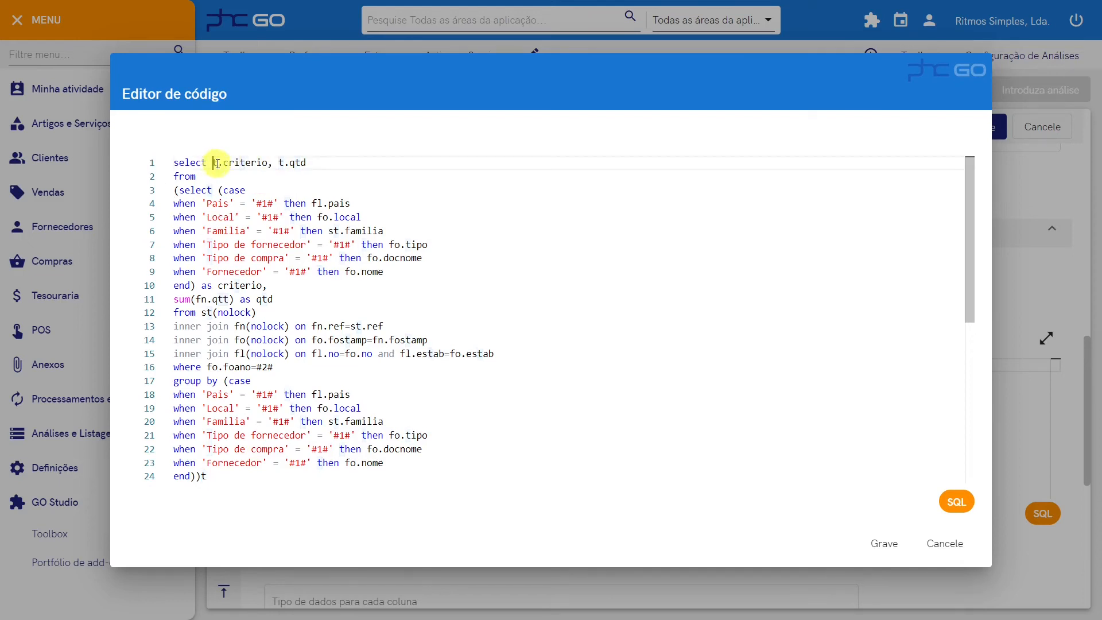
drag(216, 163, 312, 164)
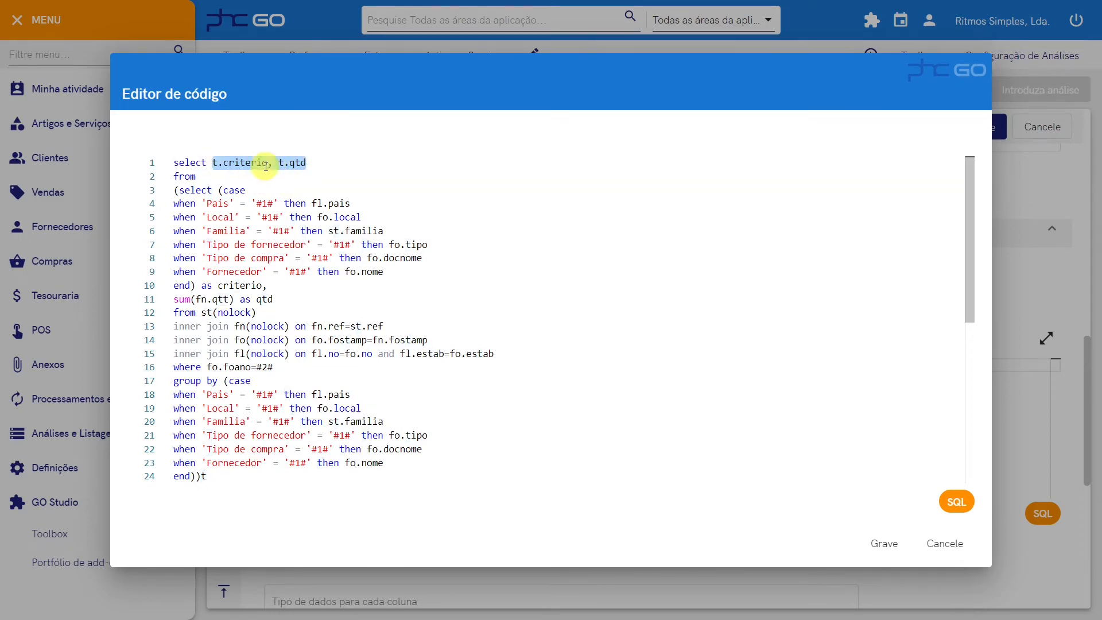
click(496, 236)
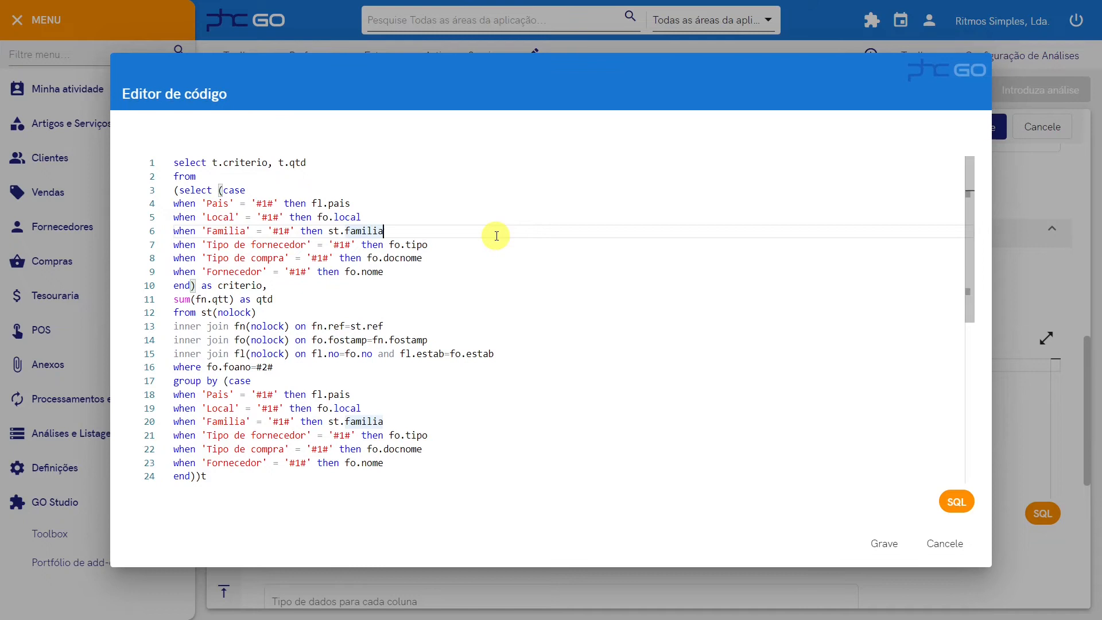
Save the query in the code editor and set the SQL expression columns to criterio;qtd.
click(883, 543)
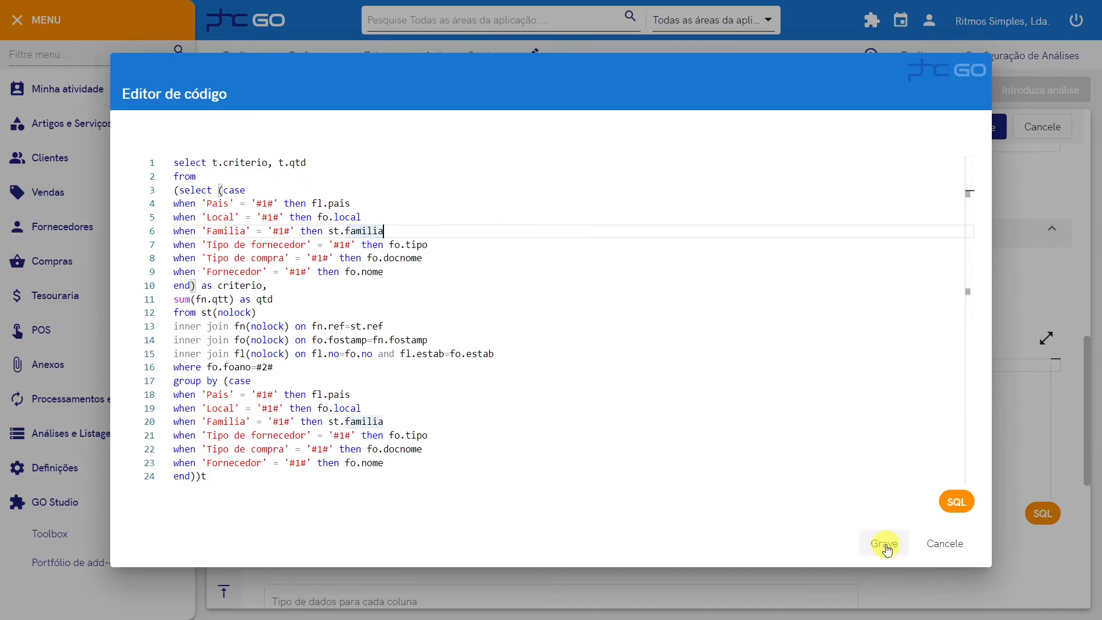
scroll(1074, 463, down, 4)
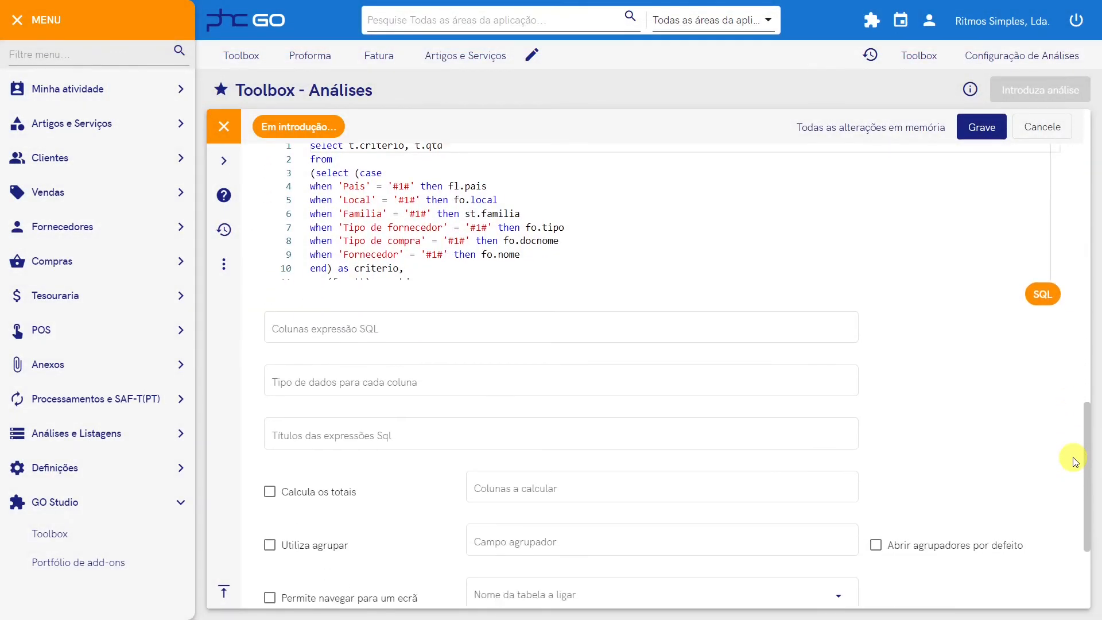
click(408, 319)
text(criterio)
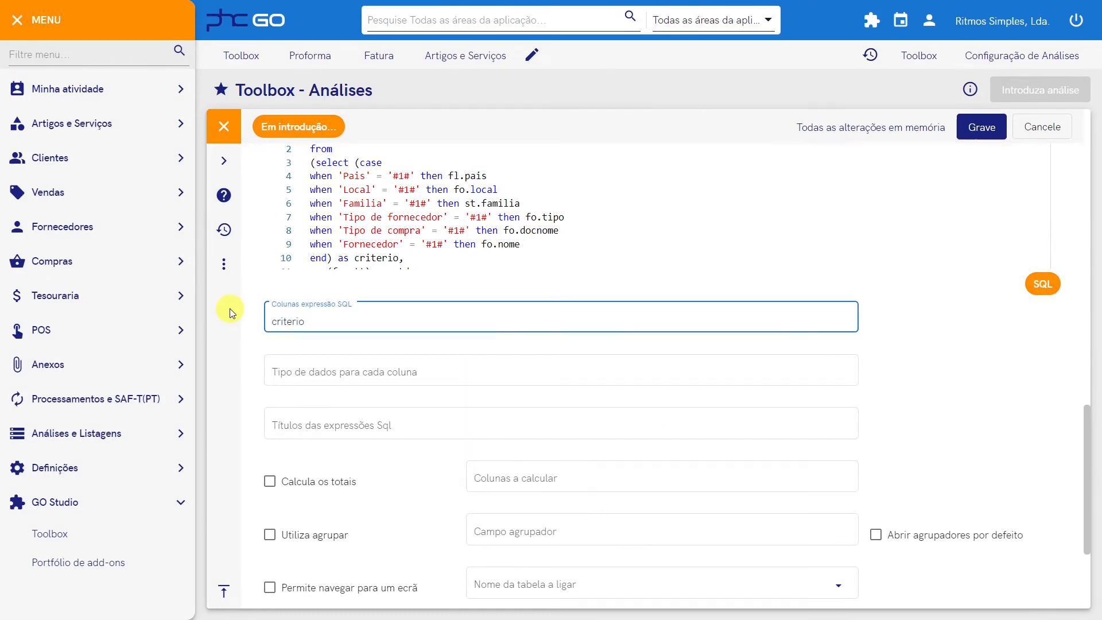
text(;qtd)
Set the column data types to c;n1 and the SQL expression titles to Critério;Quantidade.
click(275, 372)
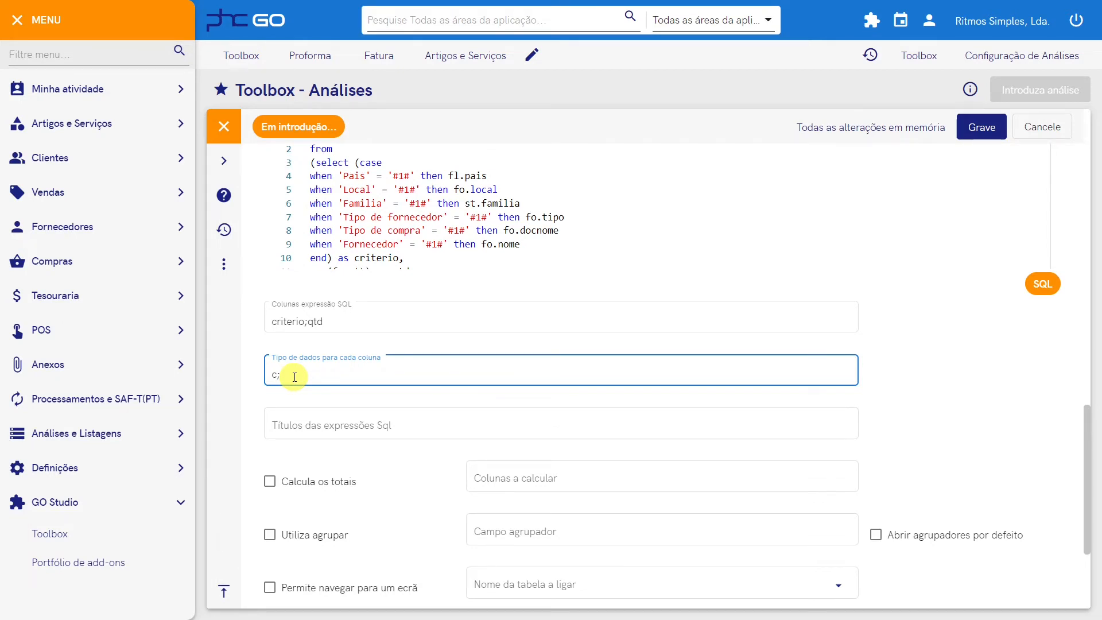
text(1)
click(329, 424)
text(Cr)
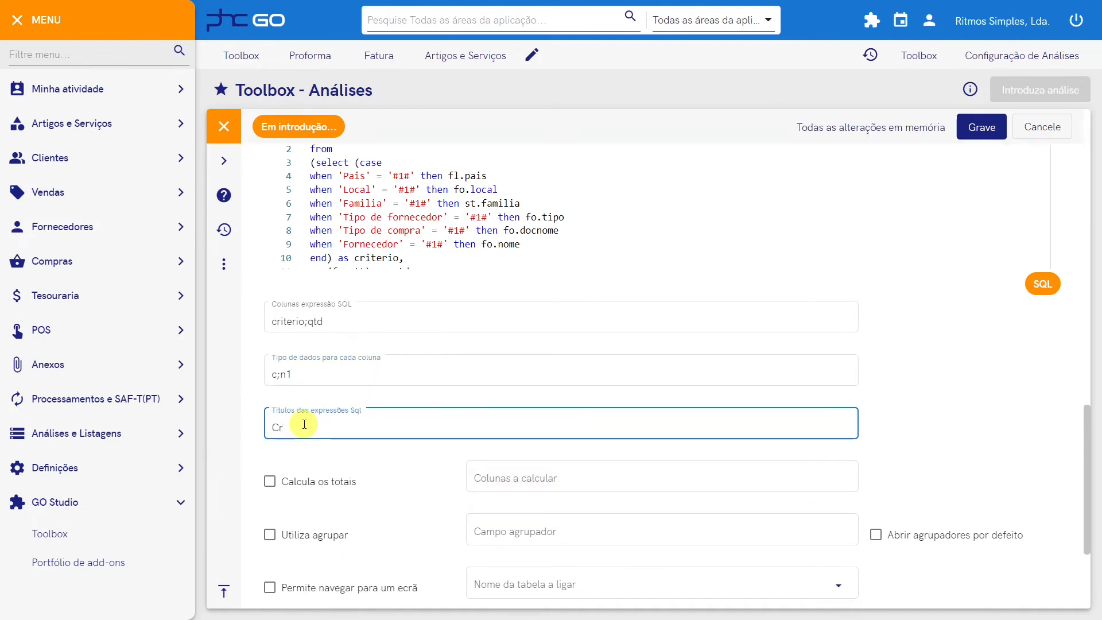
text(itério;Quantidade)
Turn on Calcula os totais for the analysis and set column 2 as the column to calculate.
click(269, 481)
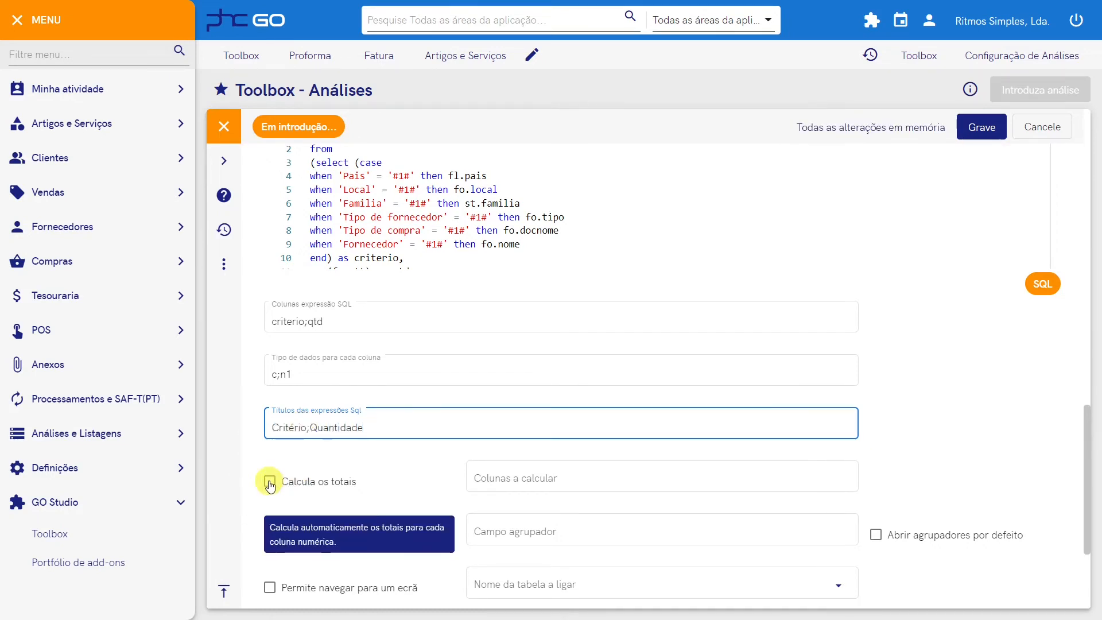
click(520, 481)
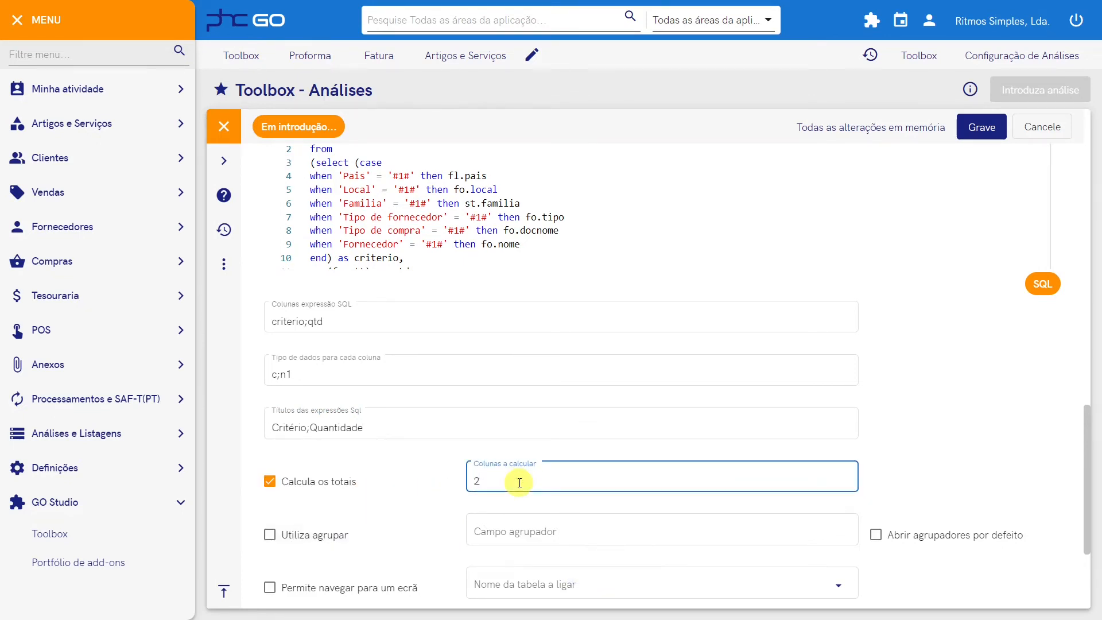
scroll(413, 514, down, 2)
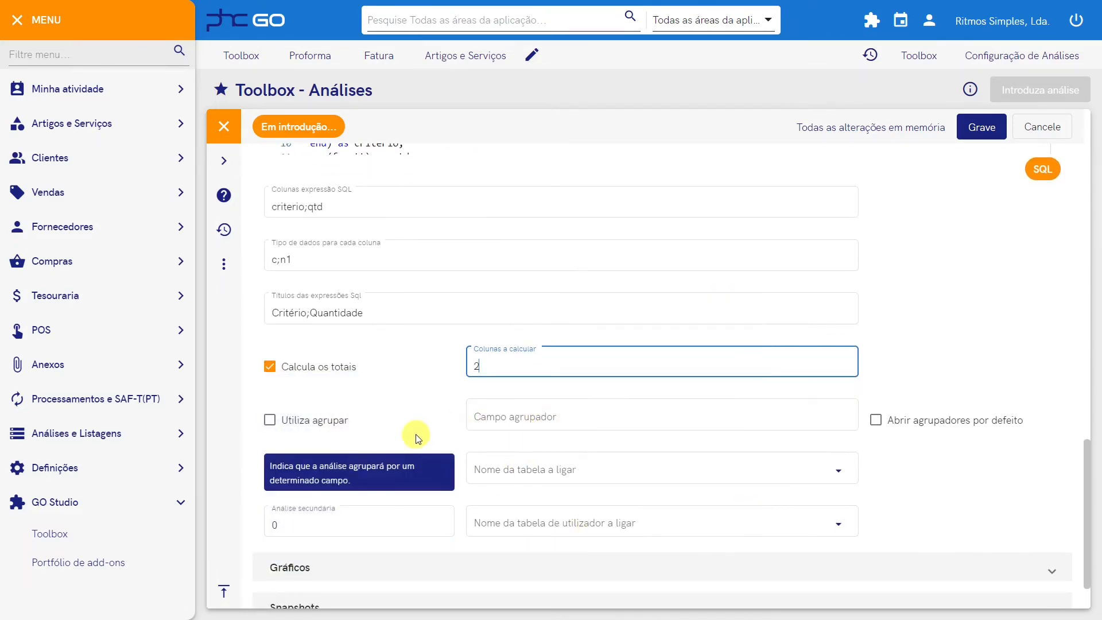
Expand the Gráficos section, enable a chart for the analysis and title it Compras multicritério.
scroll(422, 438, down, 1)
scroll(422, 437, down, 1)
click(345, 504)
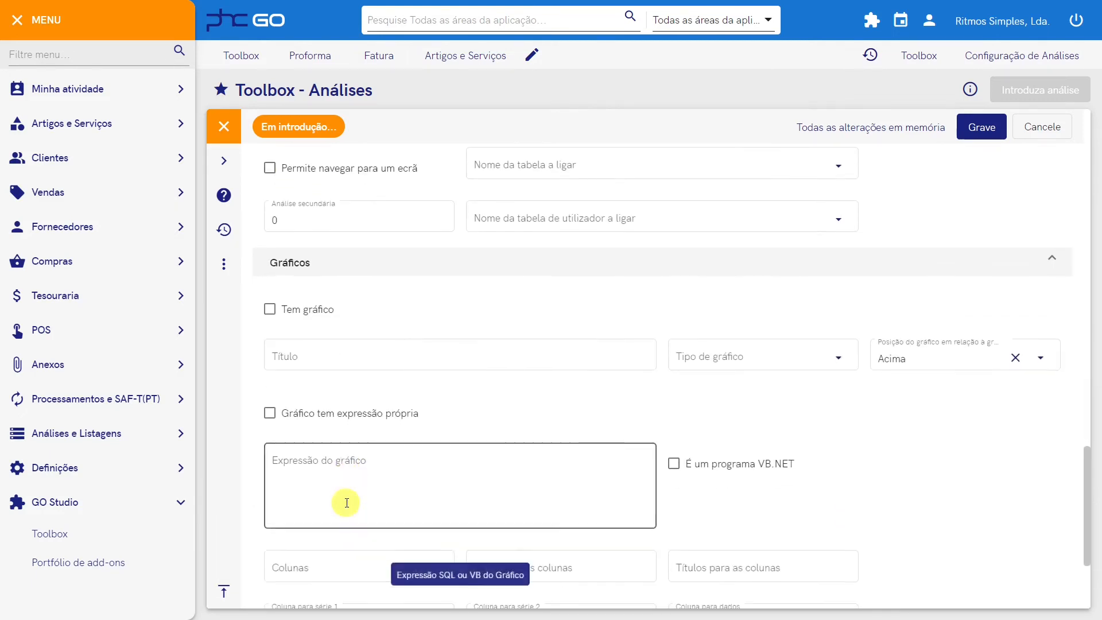
click(270, 246)
click(278, 287)
click(321, 289)
text(Compras multicritério)
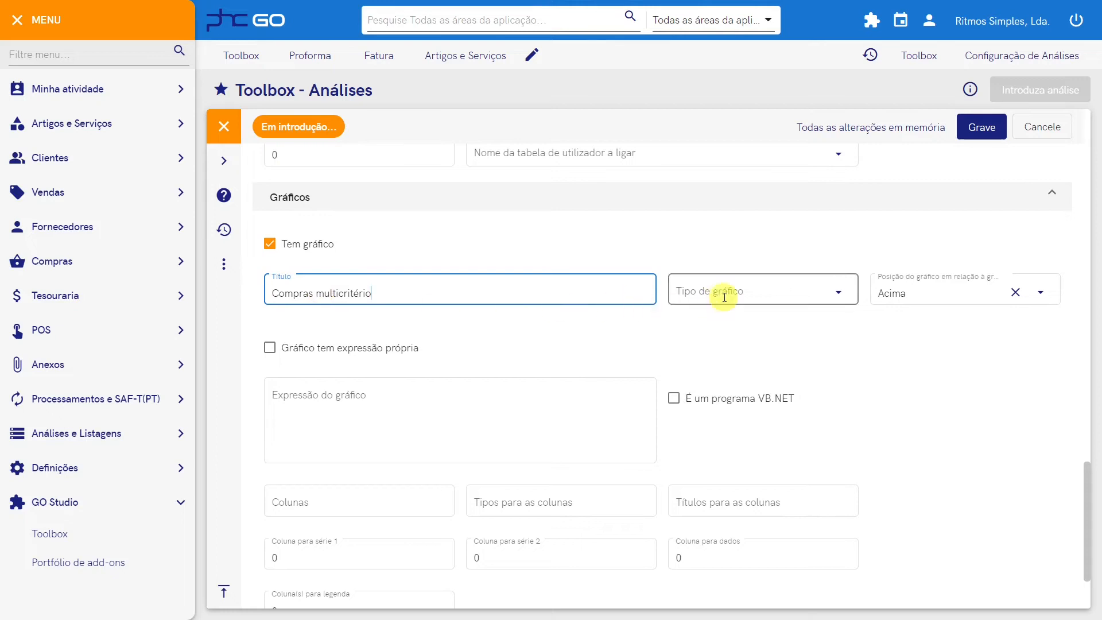
Set the chart type to Área and its position to Acima, with the title shortened to Compras multicrit.
click(837, 294)
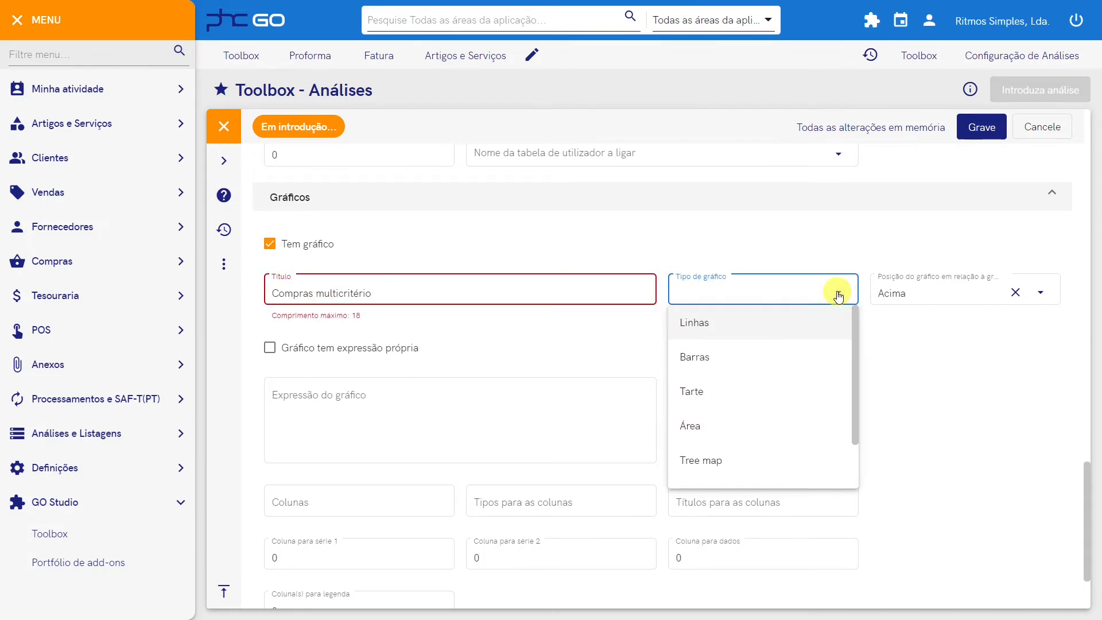
click(714, 429)
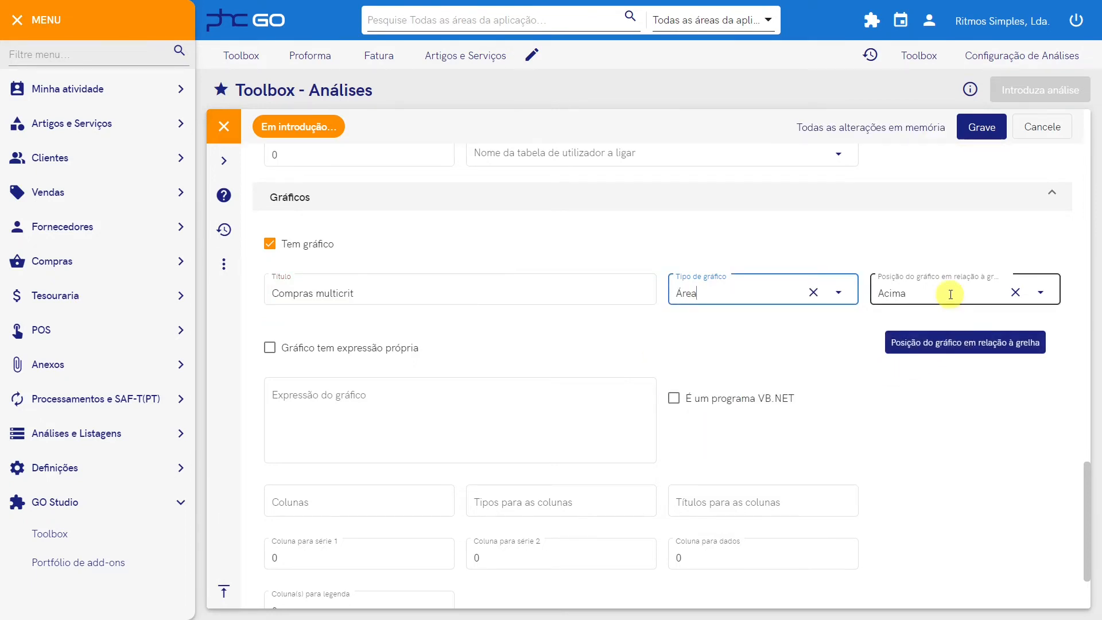
click(1039, 292)
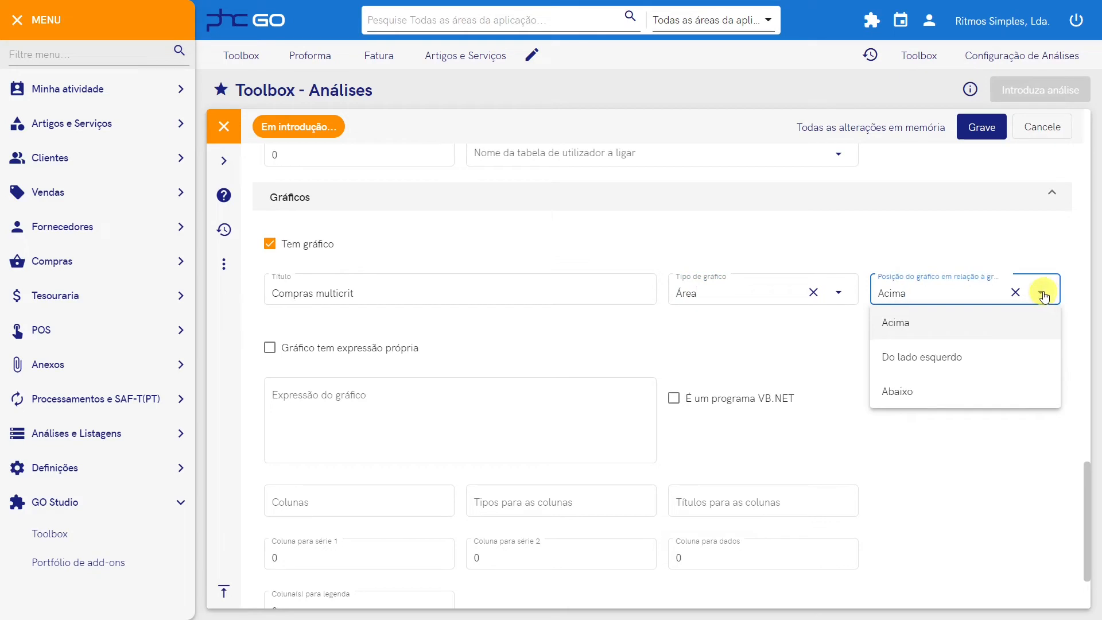
click(919, 329)
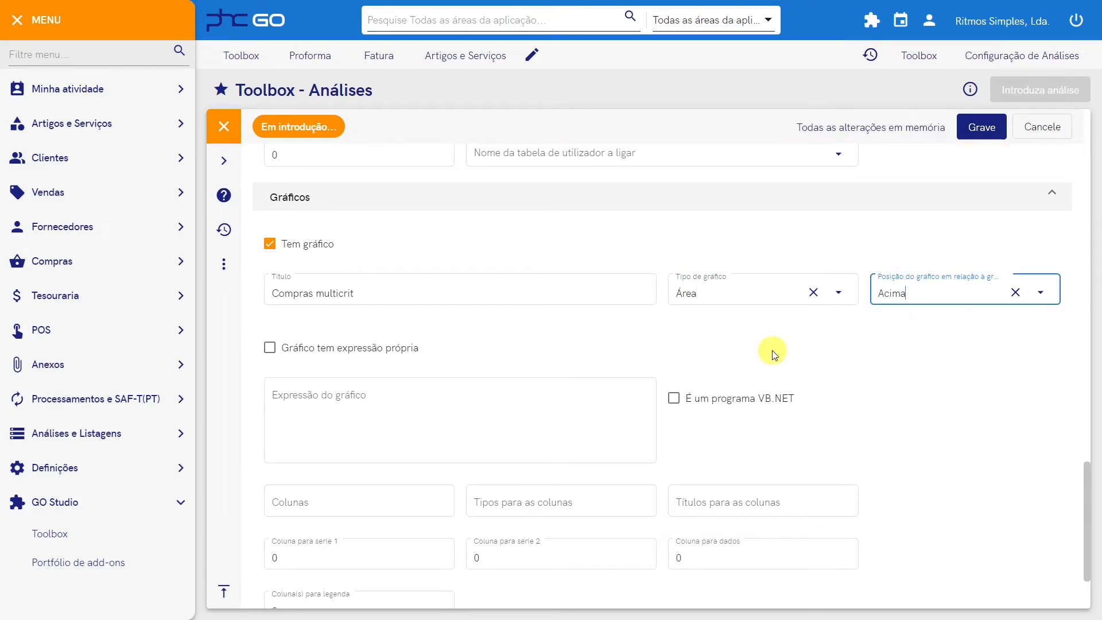
Compare the chart's own-expression option and its column name, type and title fields with the Normal section's query and columns.
click(272, 351)
scroll(480, 338, up, 12)
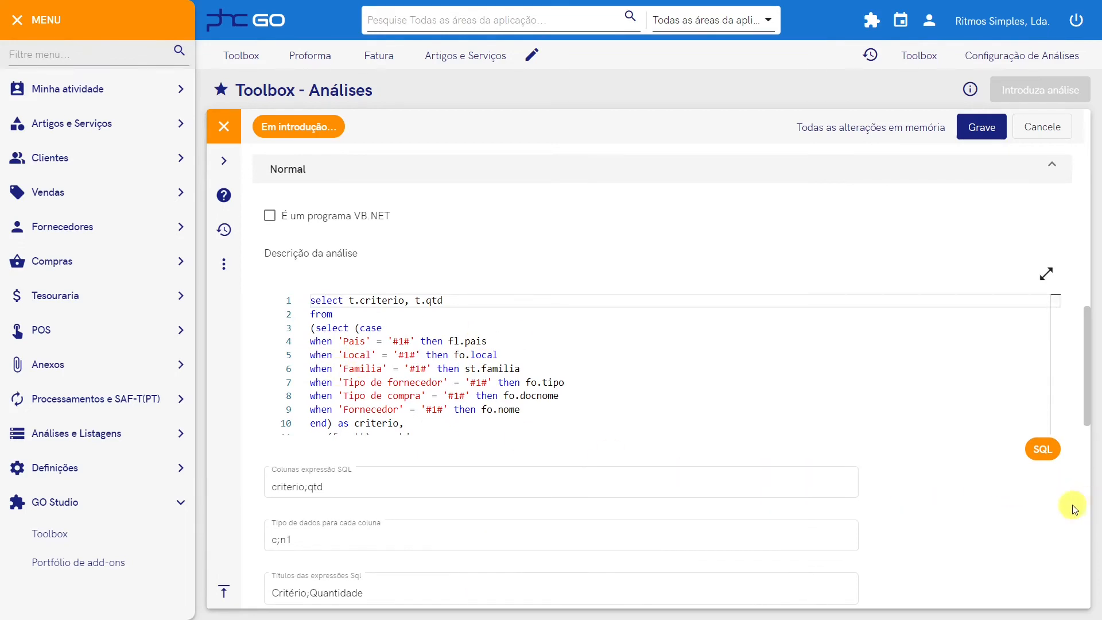
scroll(1072, 504, down, 10)
scroll(1060, 515, down, 4)
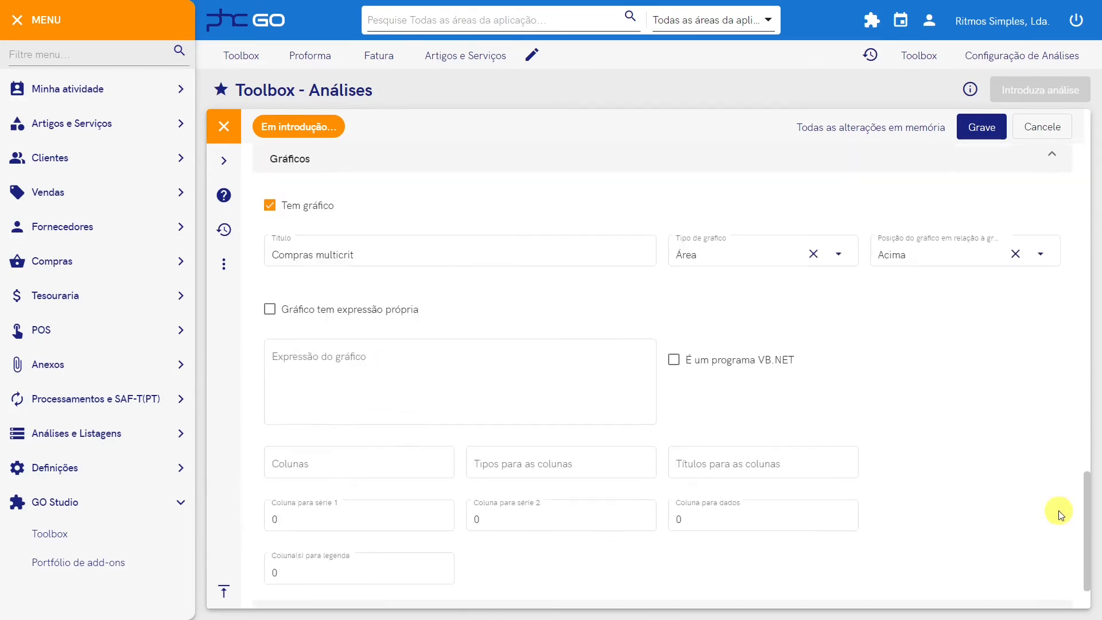
click(347, 388)
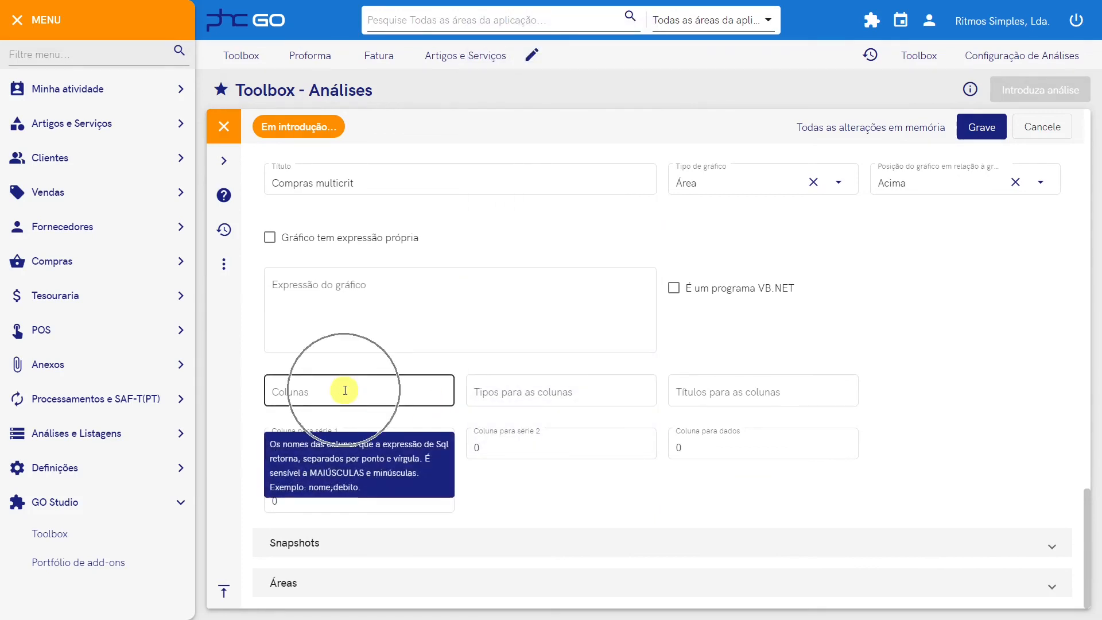
click(498, 392)
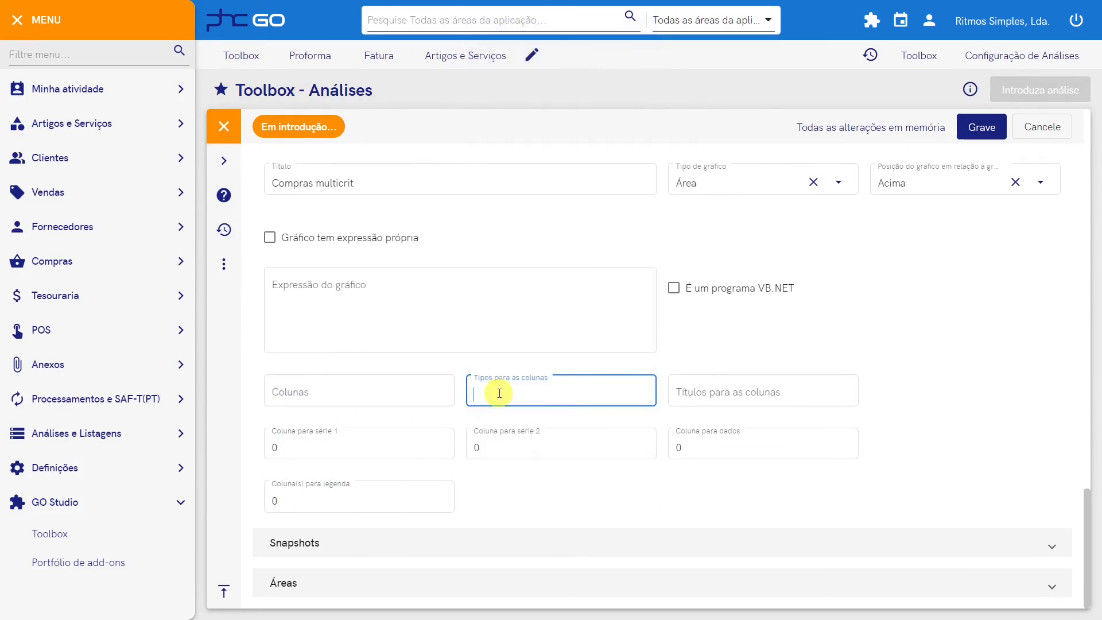
click(699, 392)
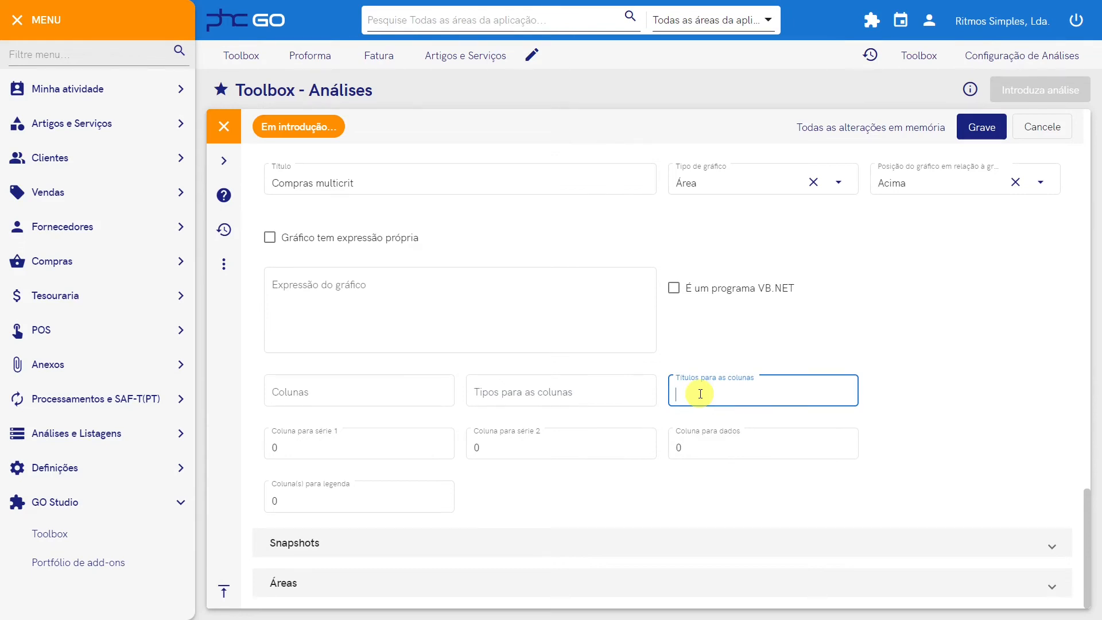
Set the chart's Coluna para série 1 to 2 and its legend column to 1.
click(319, 439)
text(2)
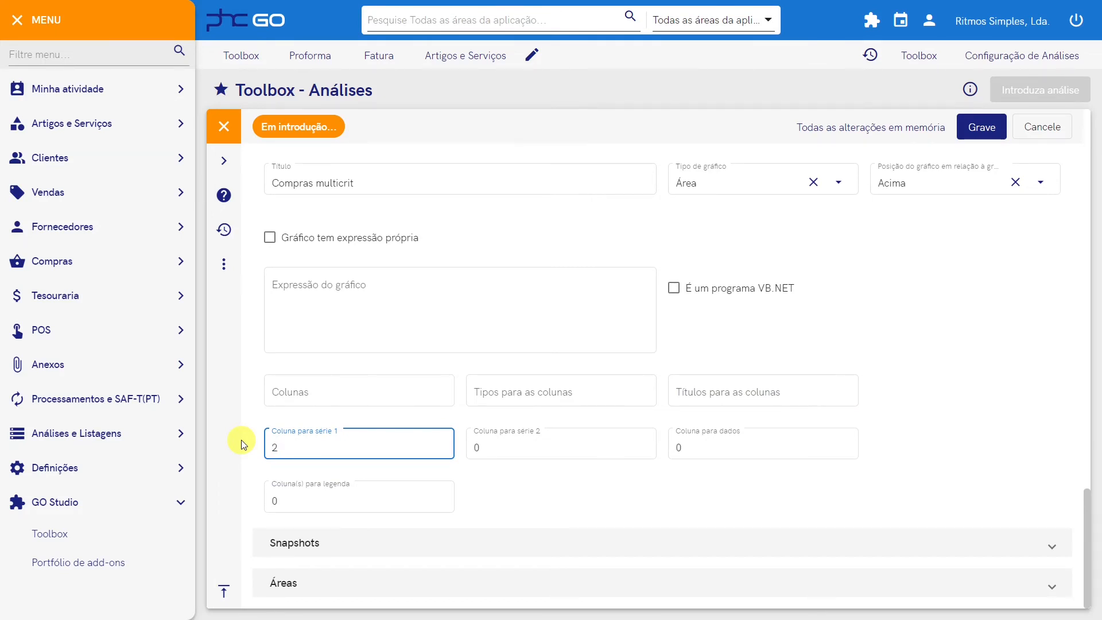
click(309, 501)
text(1)
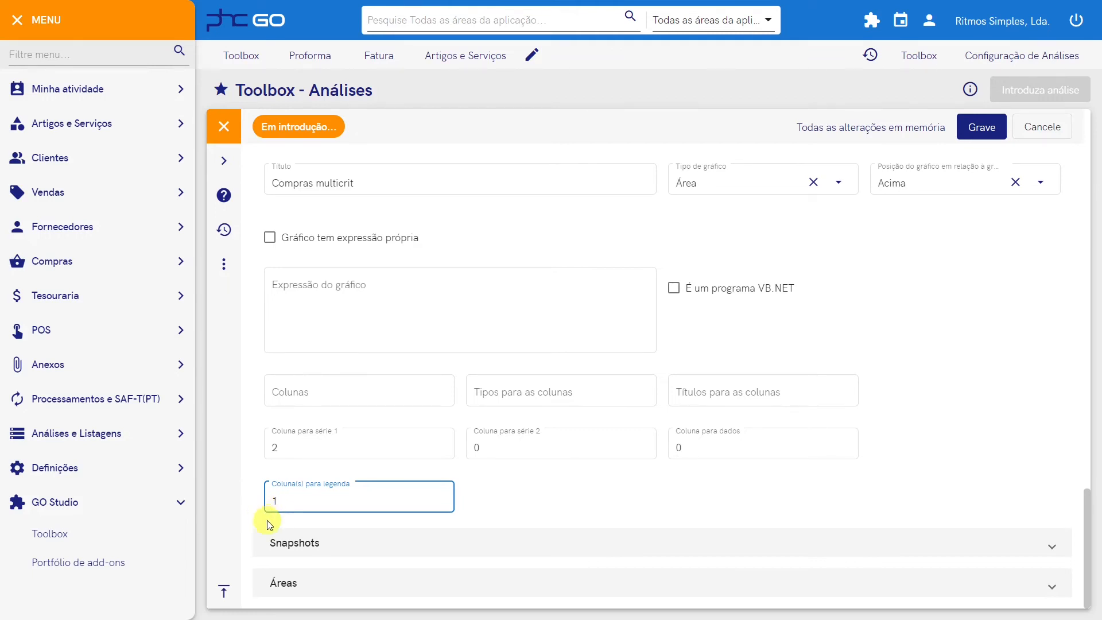
Expand the Snapshots section, mark the analysis as a snapshot and choose Decimal as its data type.
click(319, 546)
scroll(444, 555, down, 3)
scroll(445, 556, down, 4)
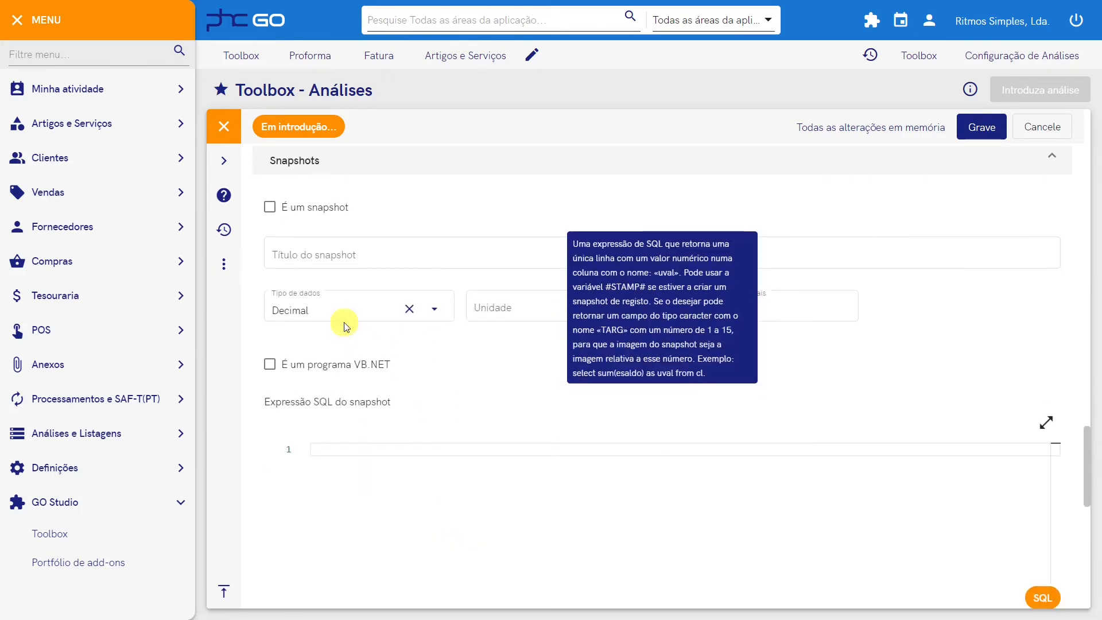
click(270, 207)
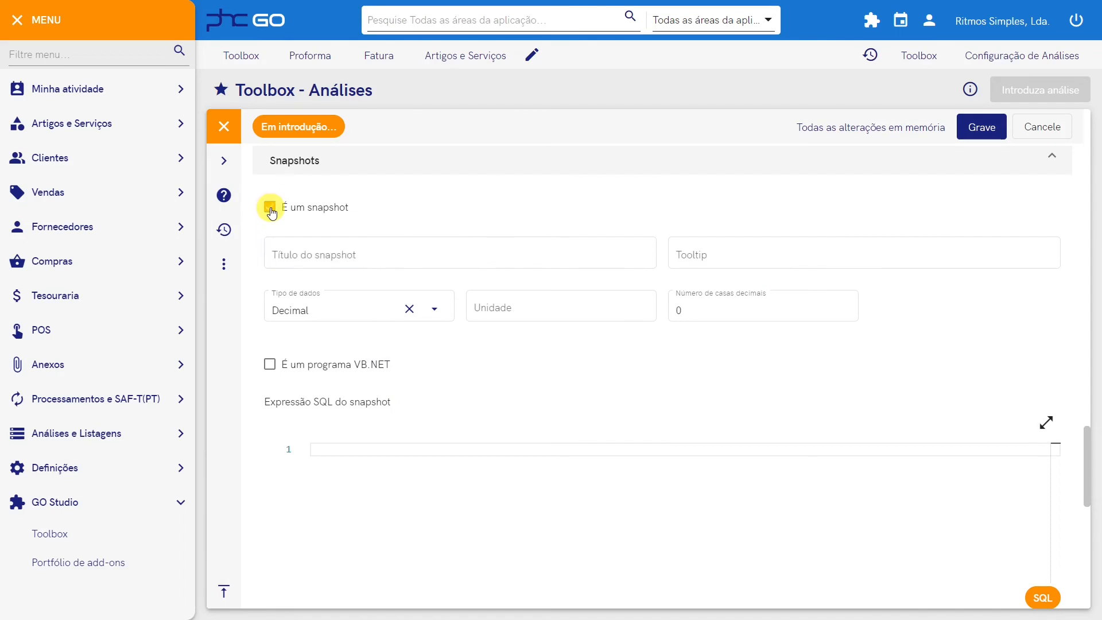
click(308, 313)
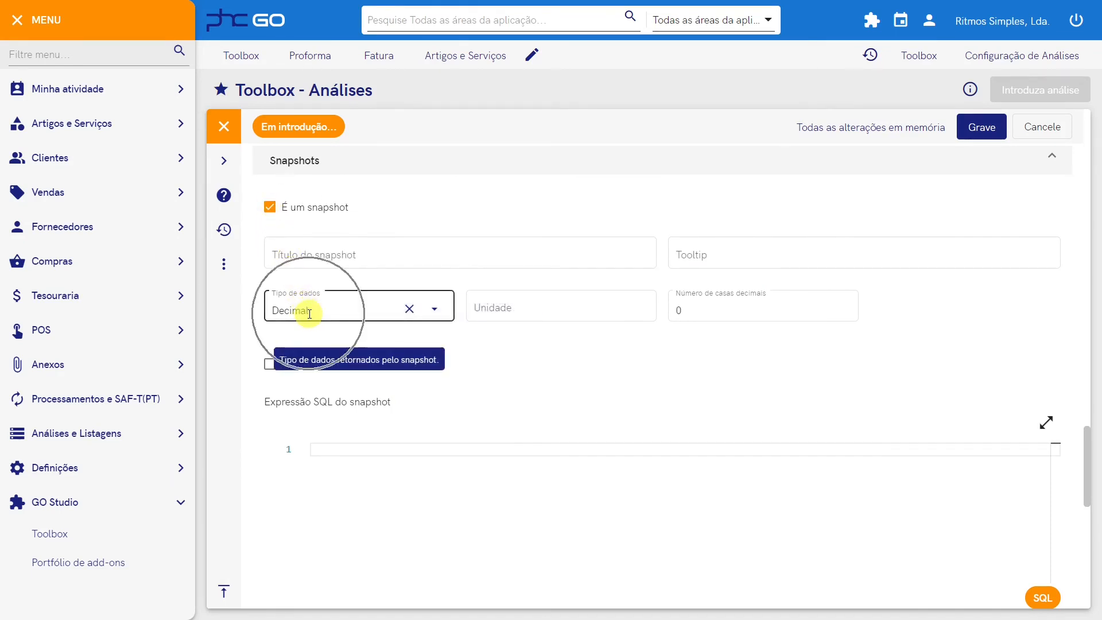
click(433, 309)
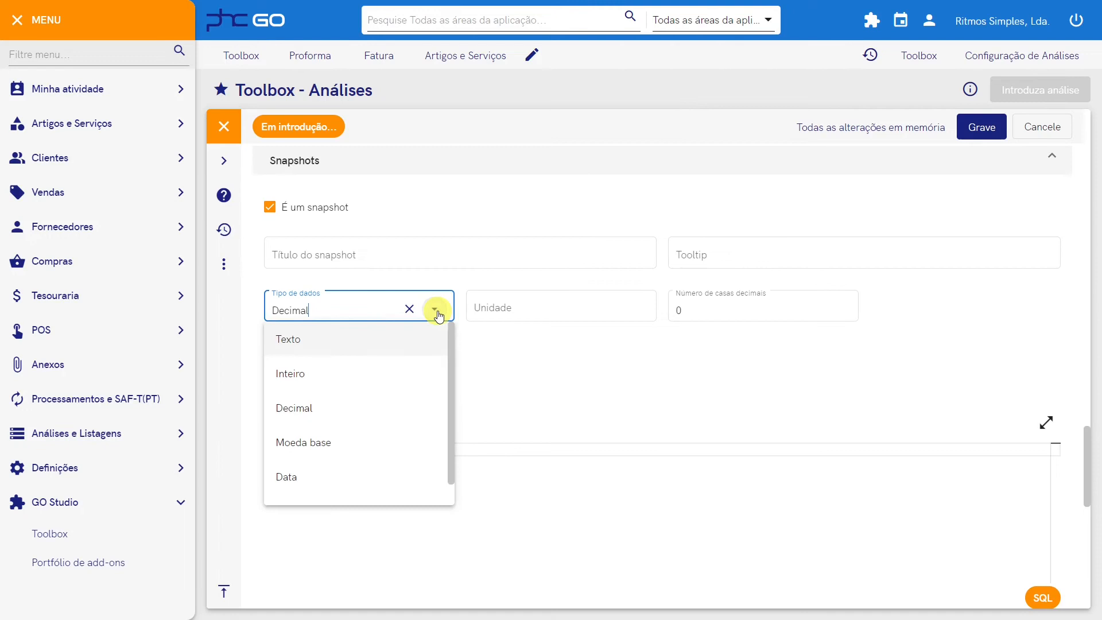
click(307, 408)
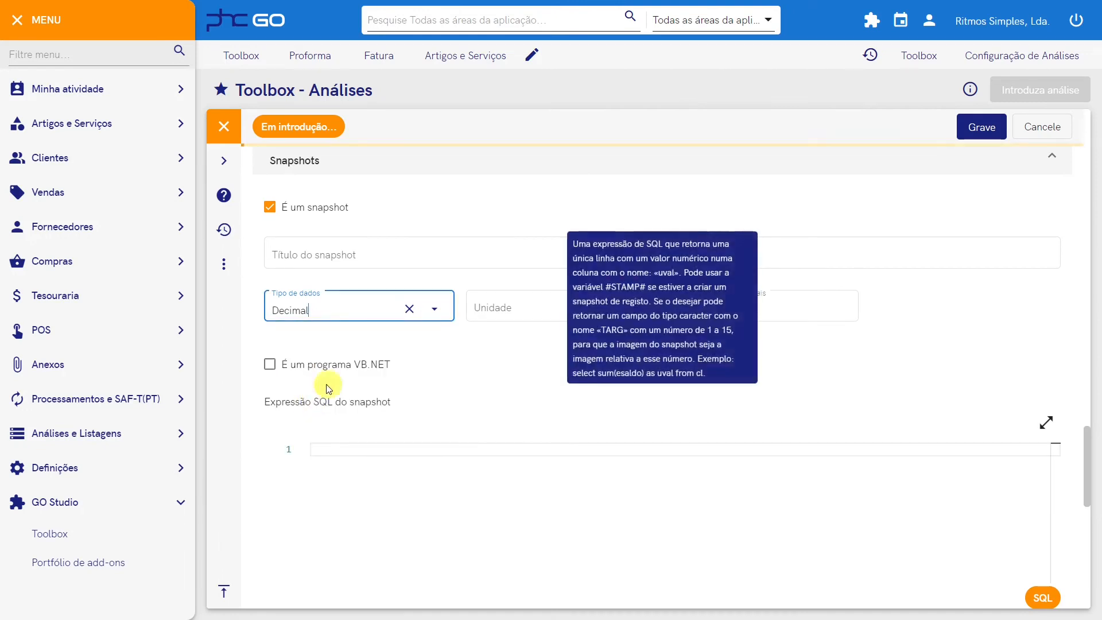
Title the snapshot Total compras, with Unidades as the unit and 1 decimal place.
click(342, 253)
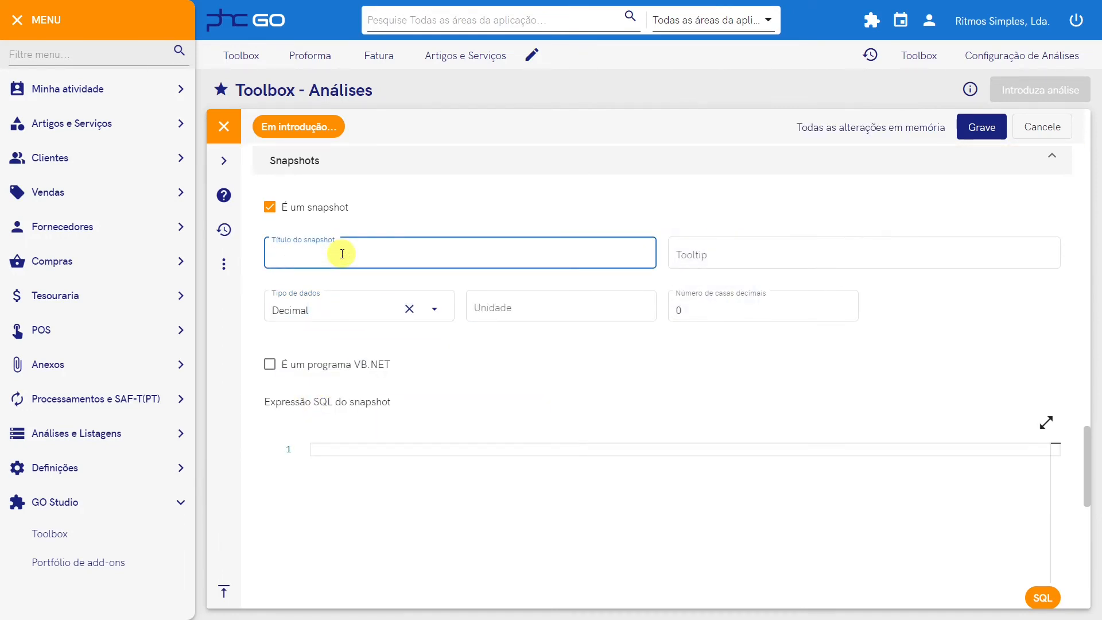
text(Total compras)
click(570, 302)
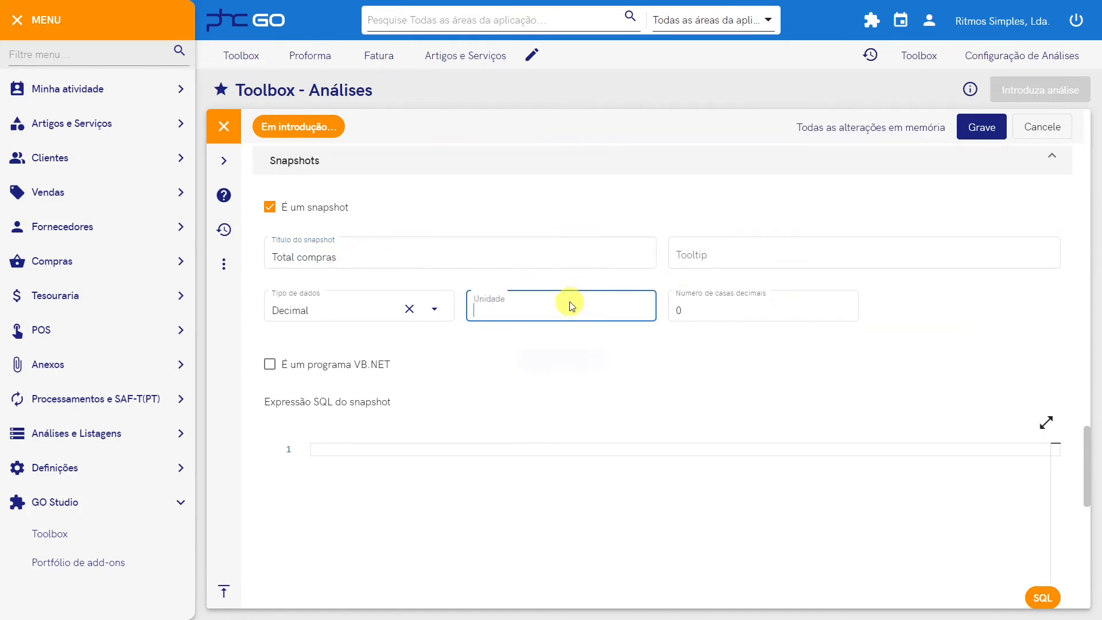
text(Unidades)
click(684, 304)
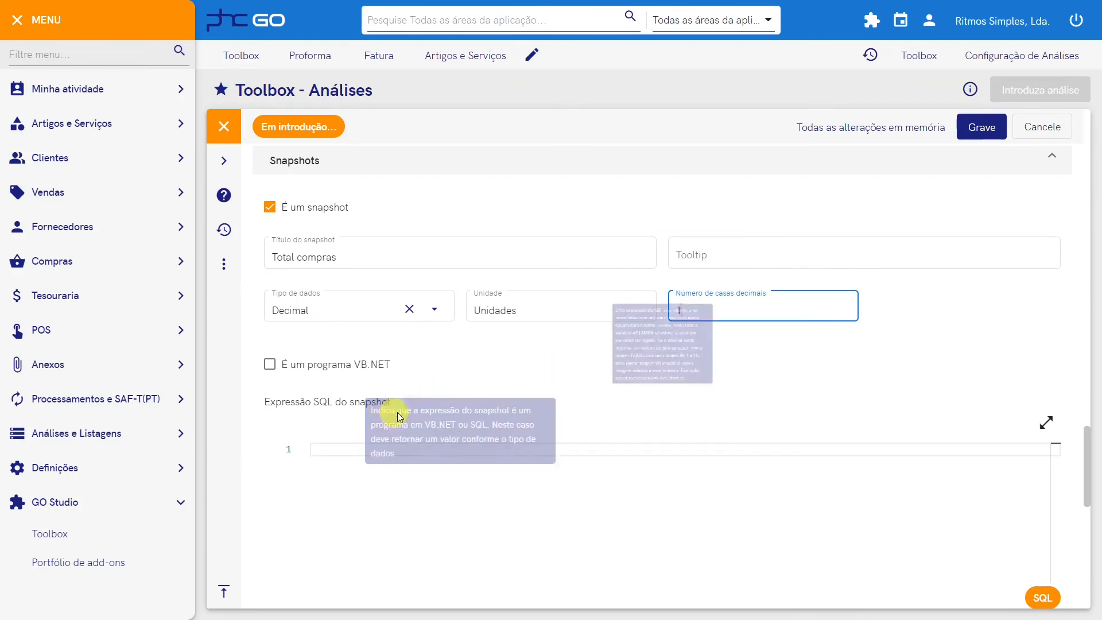
Enter the snapshot SQL selecting sum(fn.qtt) as uval from fn, inner joined to fo on fostamp, where fo.foano = year(getdate())-1.
click(337, 449)
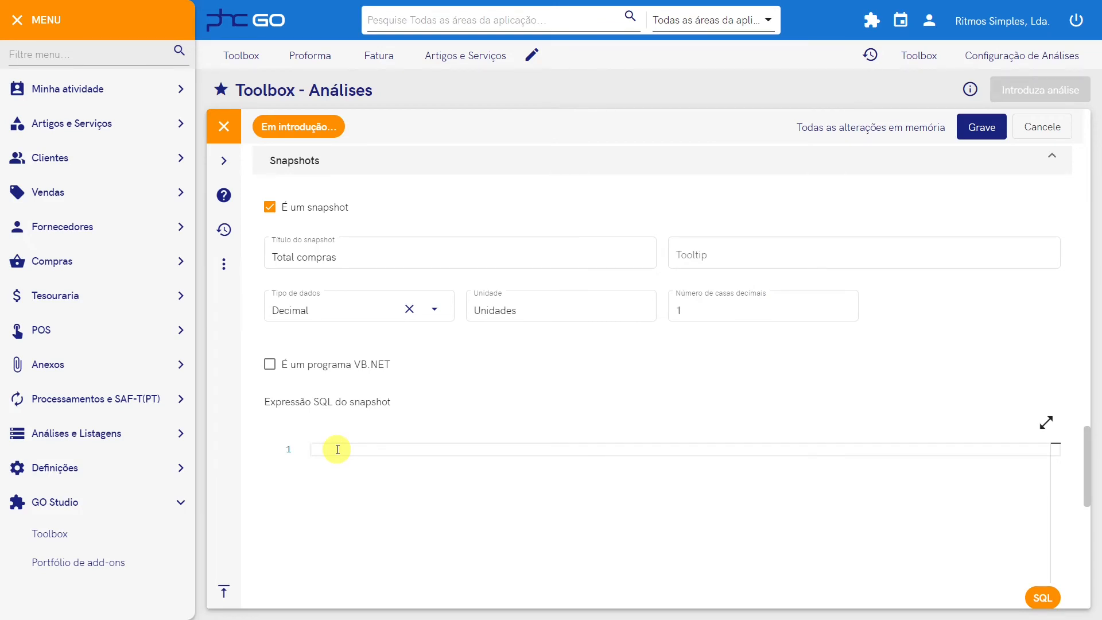
text(select sum(fn.qtt) as uval from fn(nolock) inner join fo(nolock) on fo.fostamp=fn.fostamp where fo.foano = year(getdate())-1)
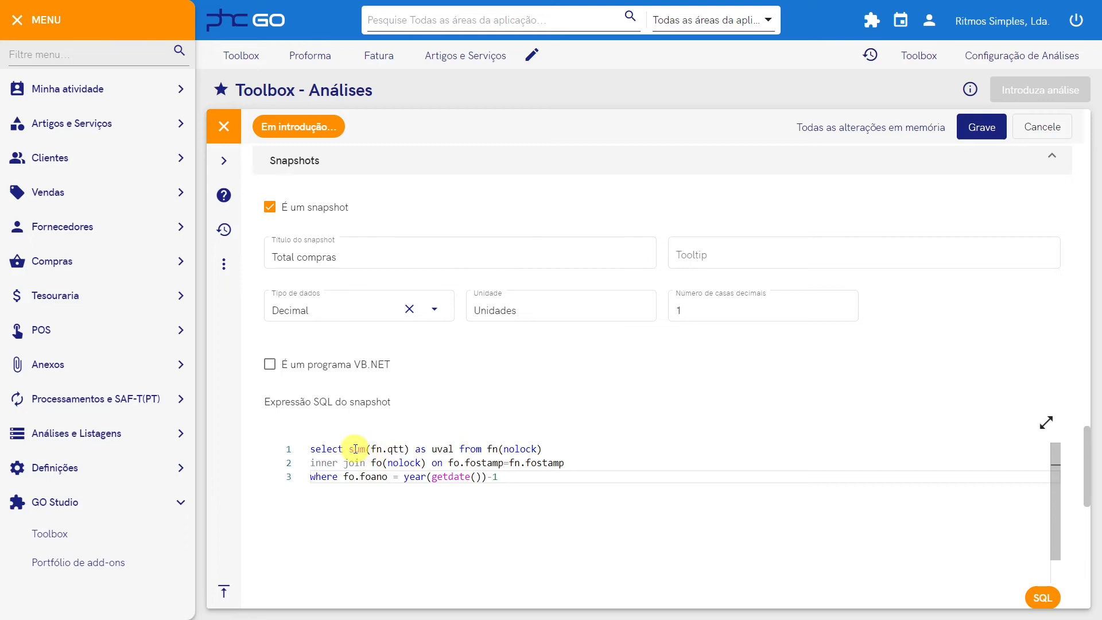
drag(352, 449, 405, 449)
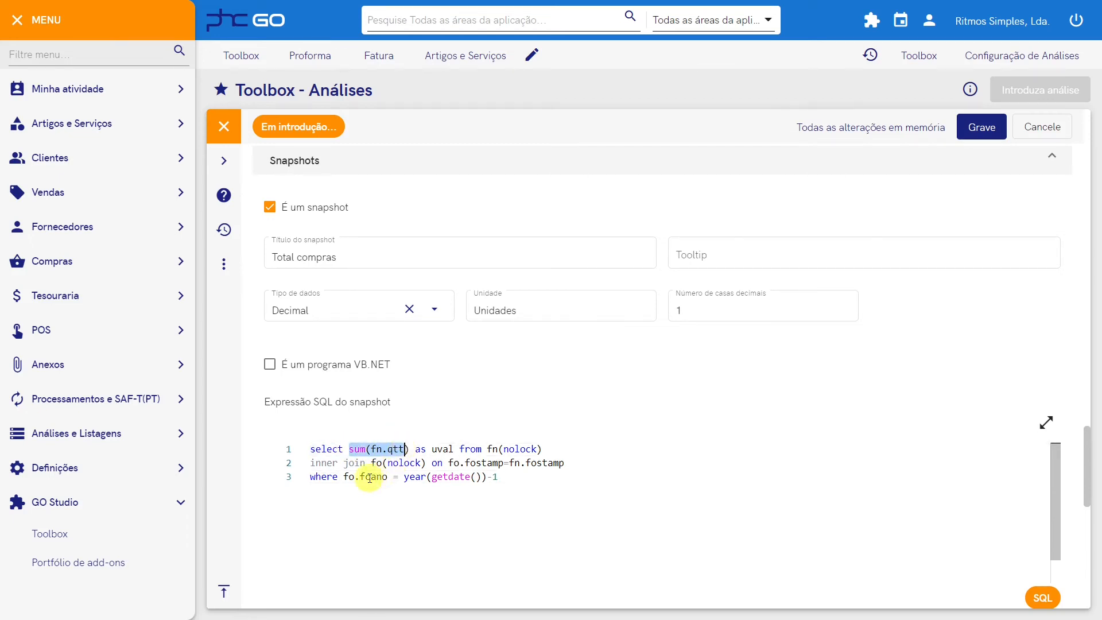
drag(343, 477, 492, 476)
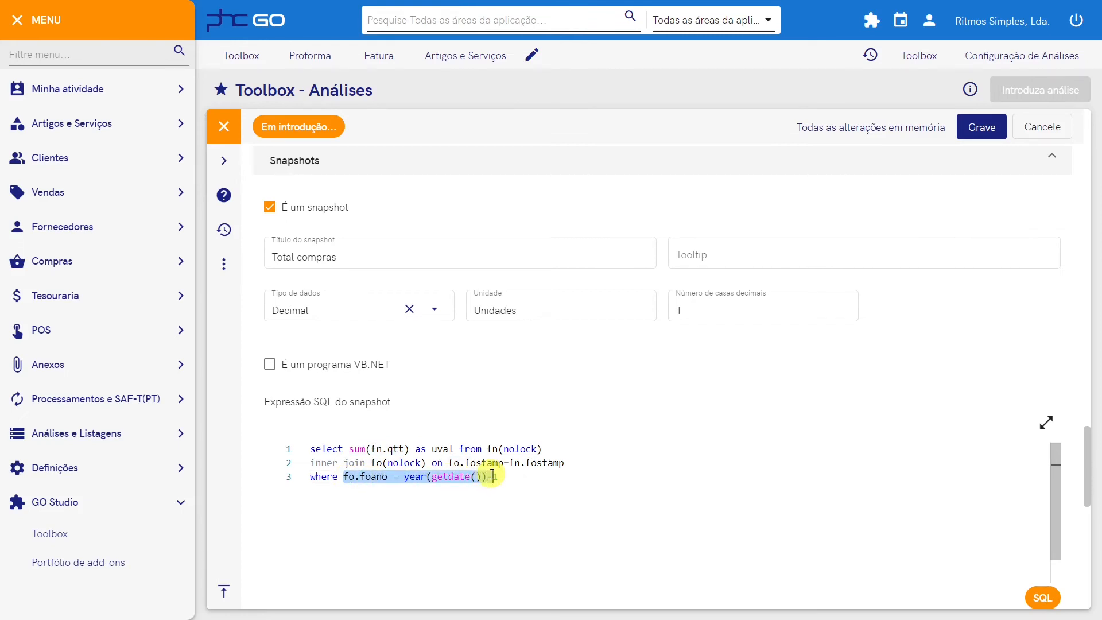
click(497, 475)
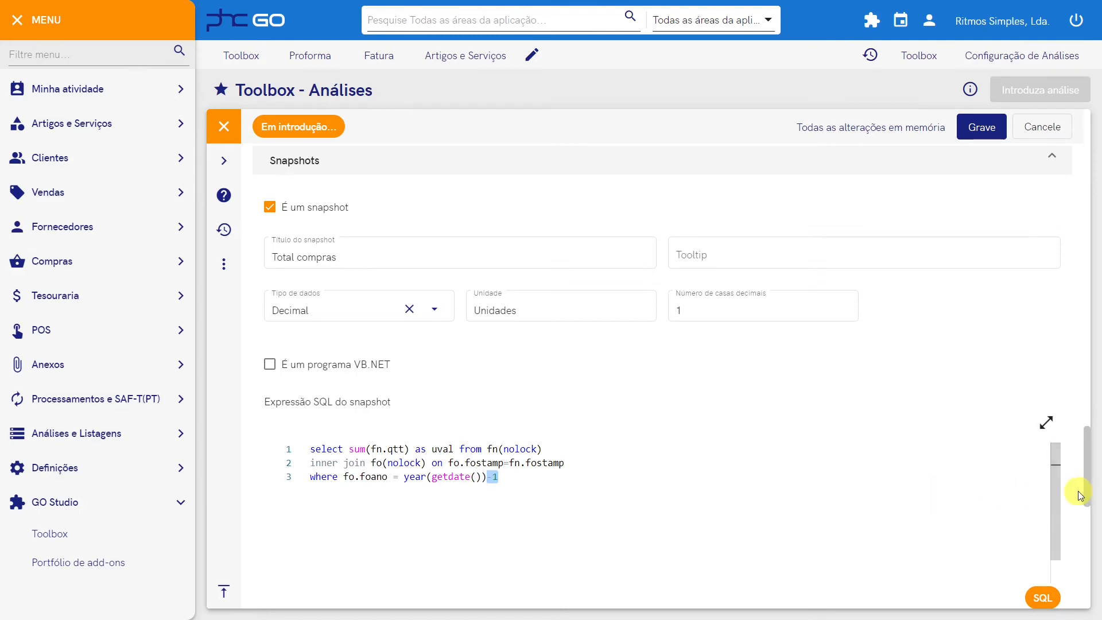
Set the snapshot's red, yellow and green limits to 1000, 1500 and 5000, and save the analysis.
scroll(1079, 494, down, 5)
click(270, 337)
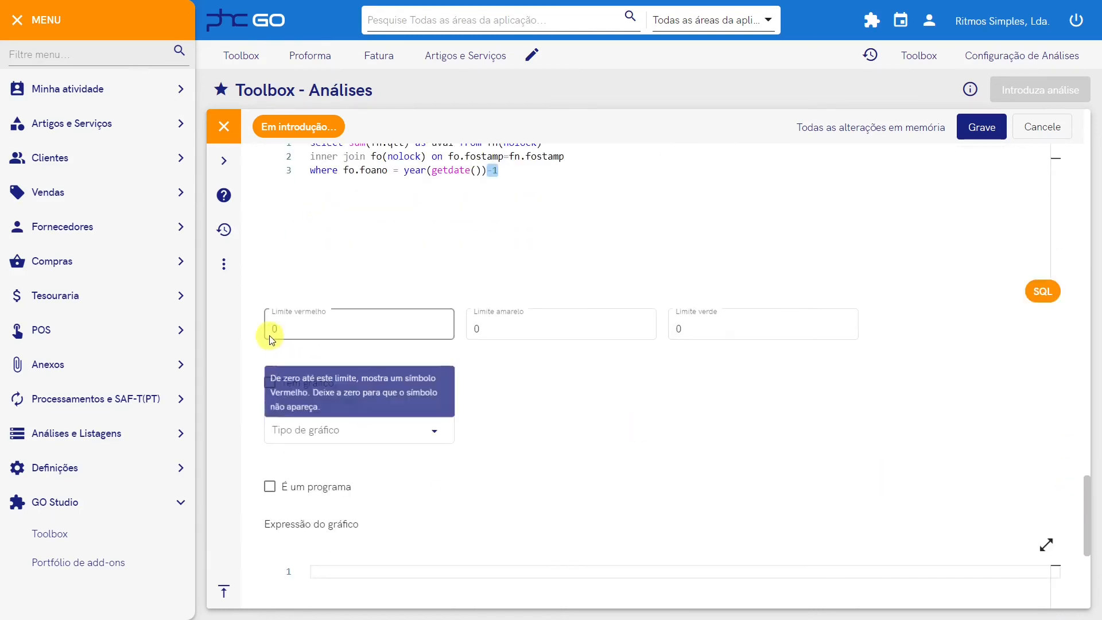
click(321, 330)
text(10)
click(474, 324)
click(491, 324)
text(1500)
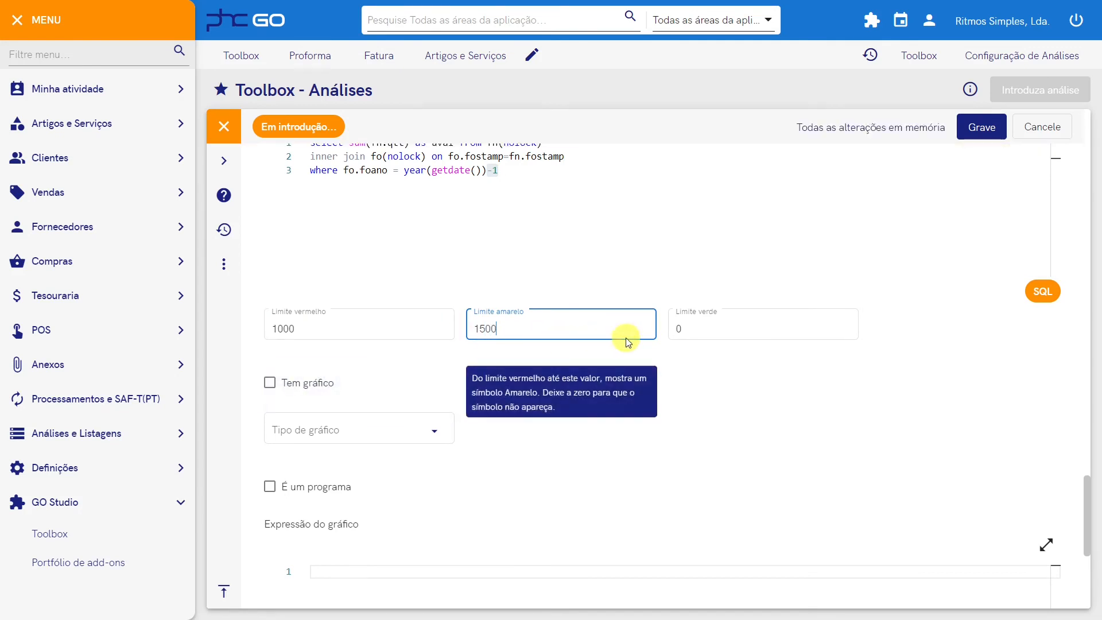
click(689, 324)
click(667, 325)
text(5000)
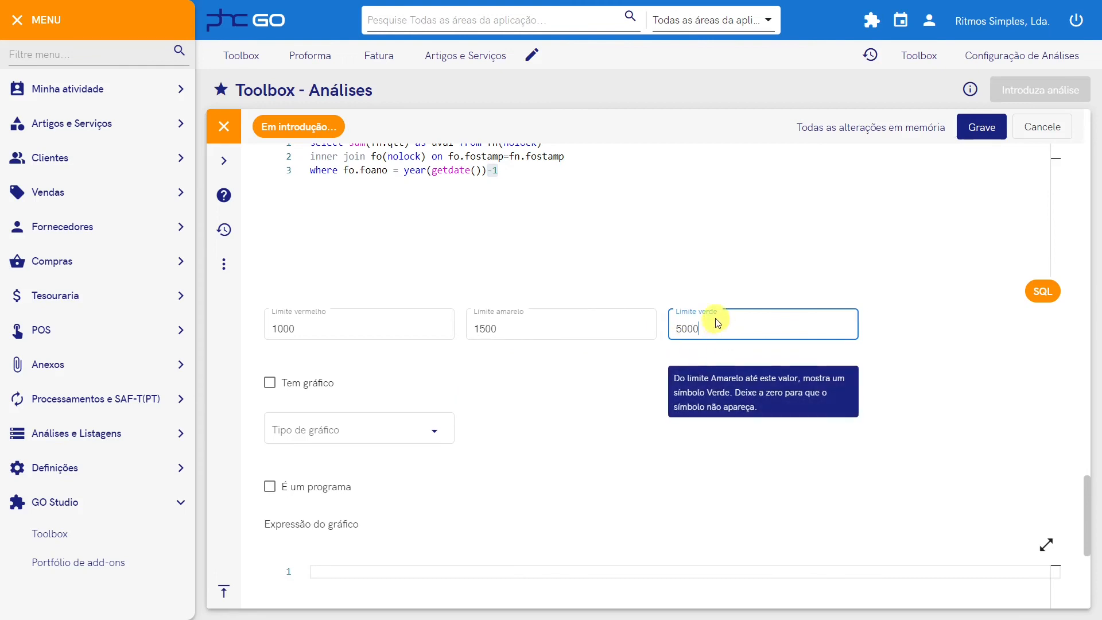
click(658, 388)
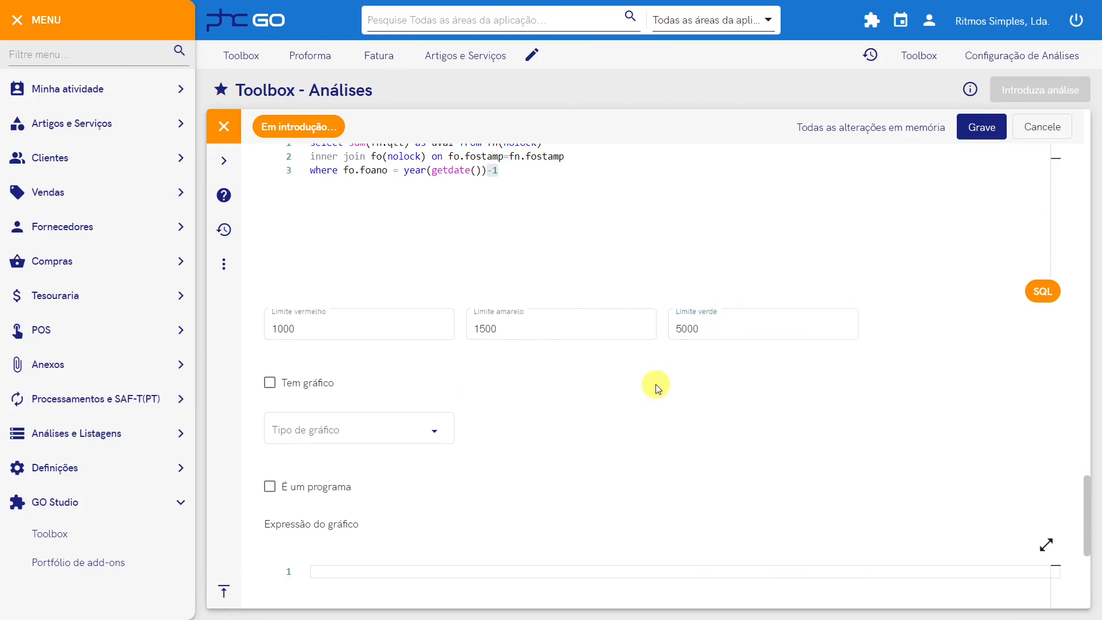
click(982, 127)
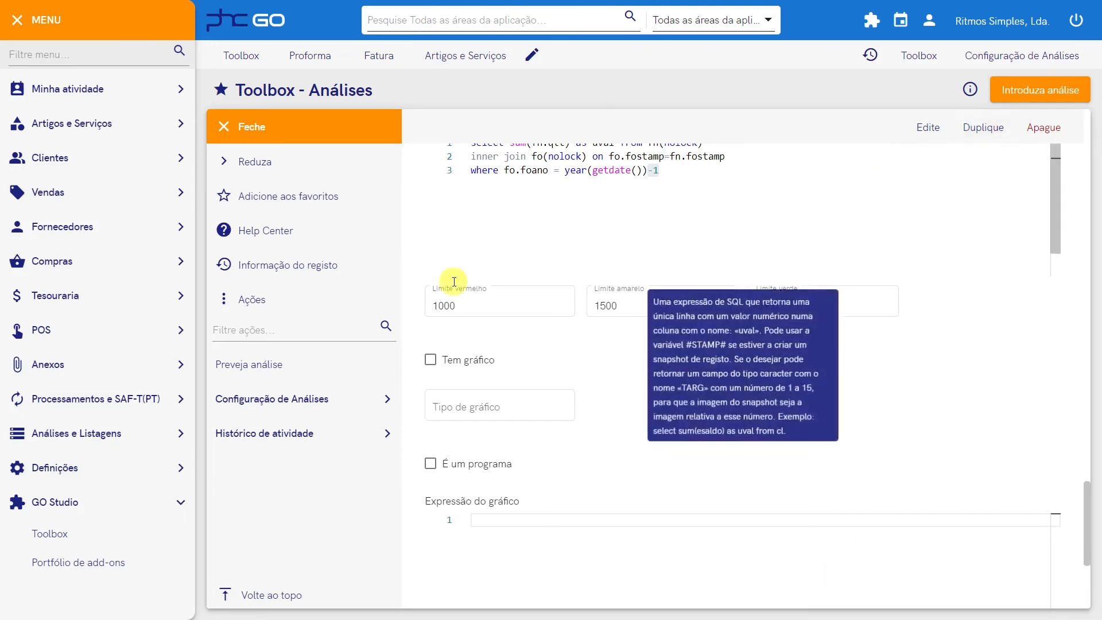
click(246, 300)
key(ctrl)
key(ctrl)
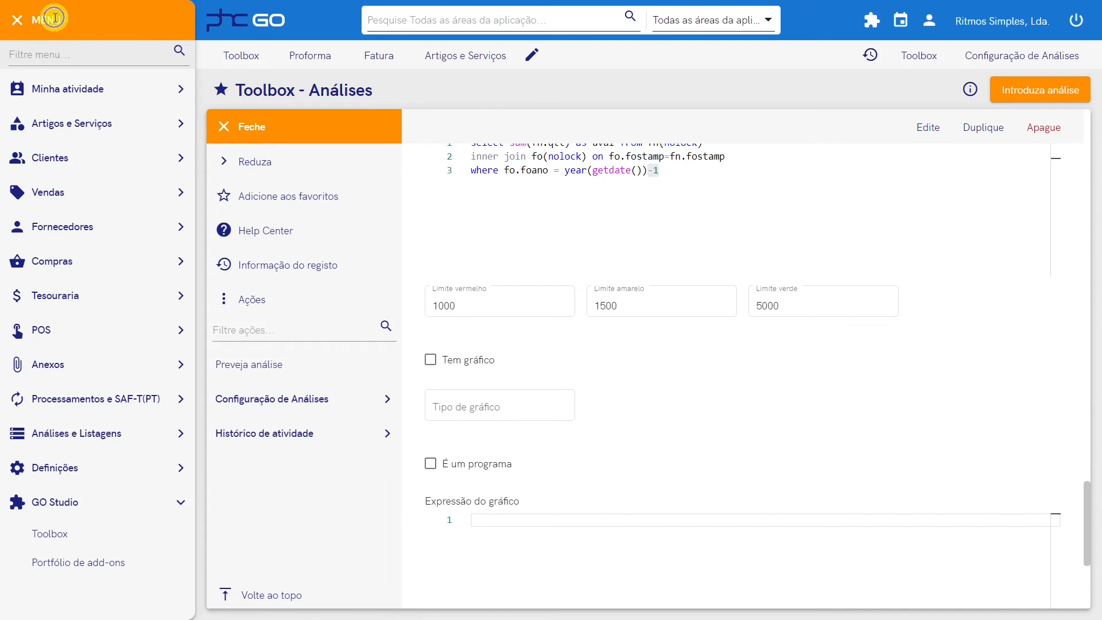
Open the analysis Compras globais de artigos multicritérios from the Artigos group of the Artigos e Serviços analyses and listings.
click(64, 133)
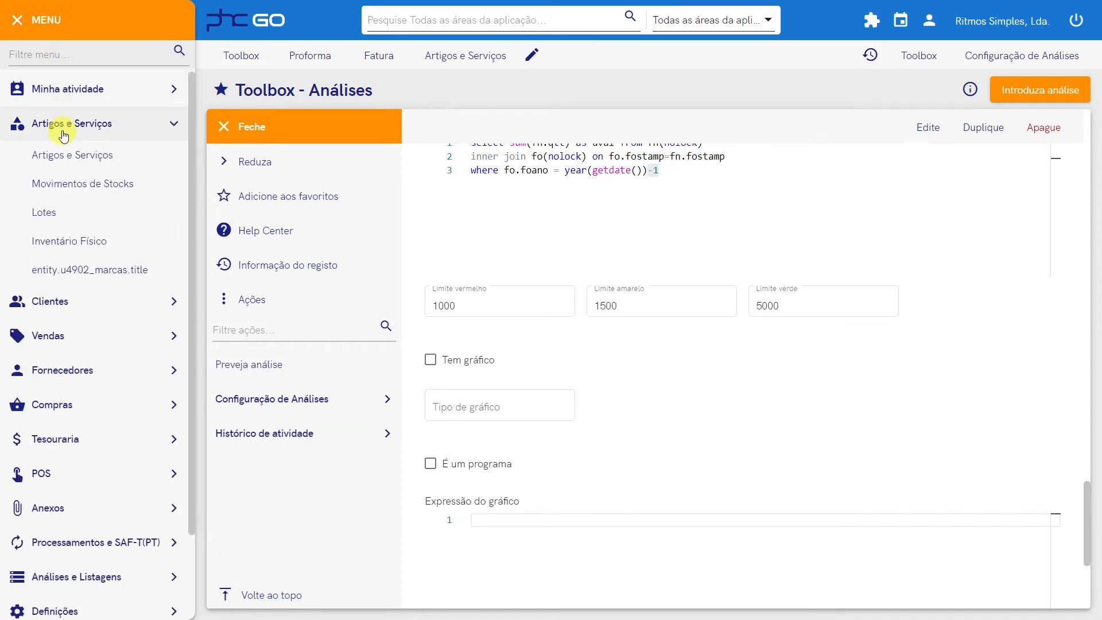
click(59, 163)
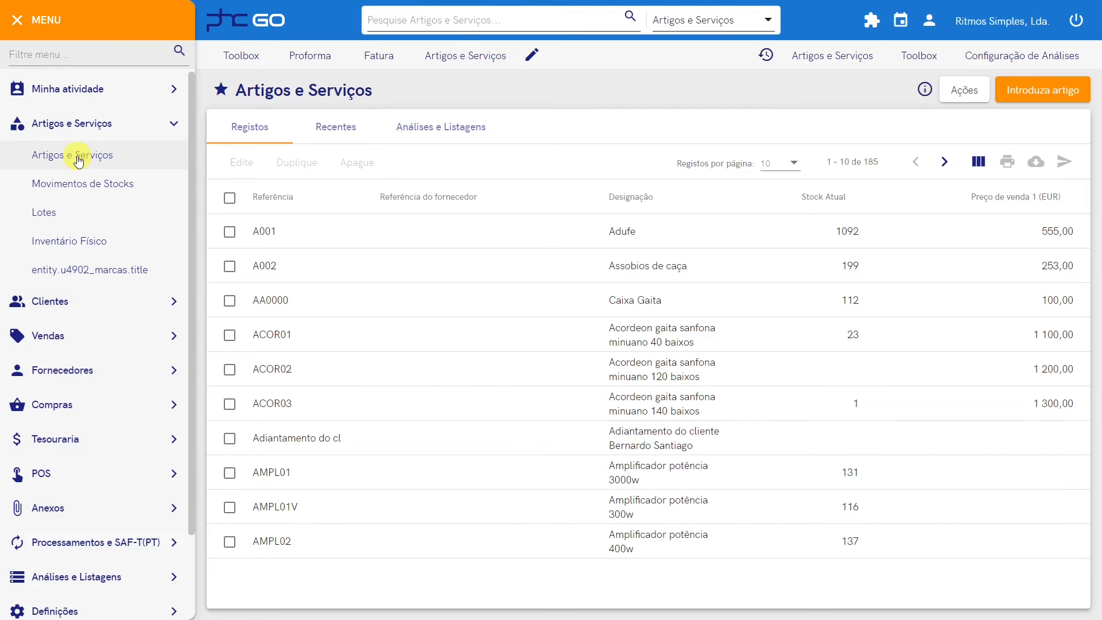
click(429, 132)
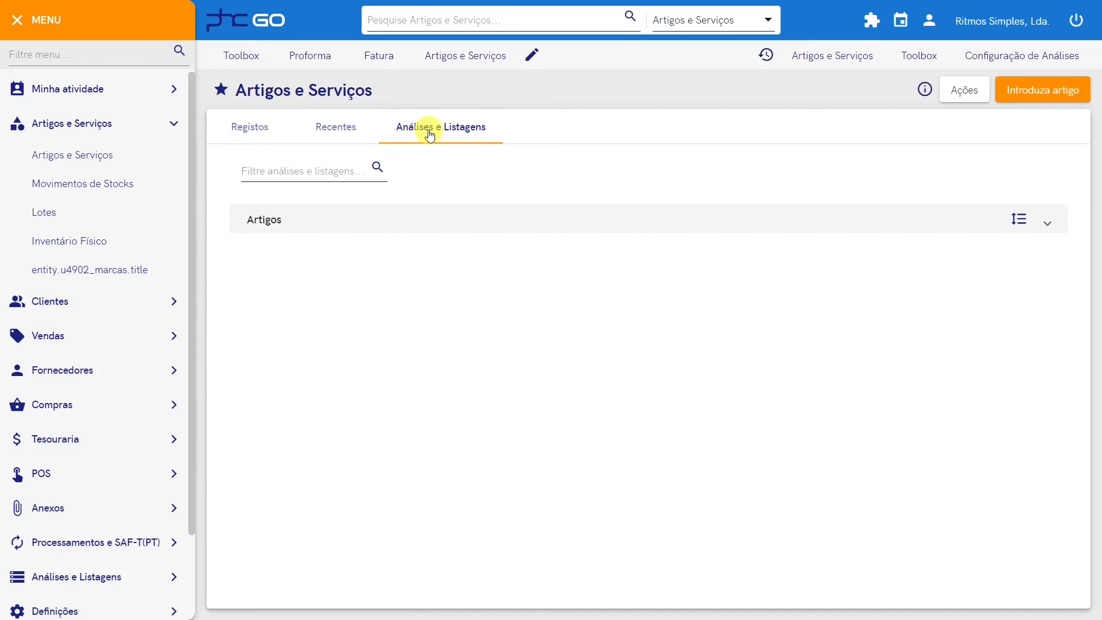
click(273, 222)
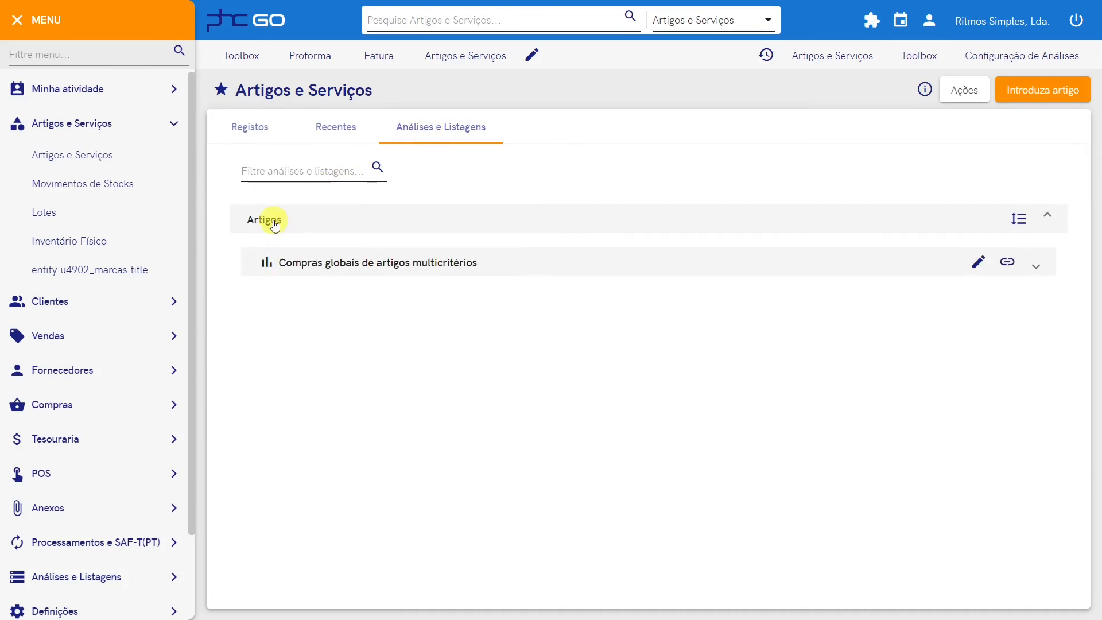
click(336, 265)
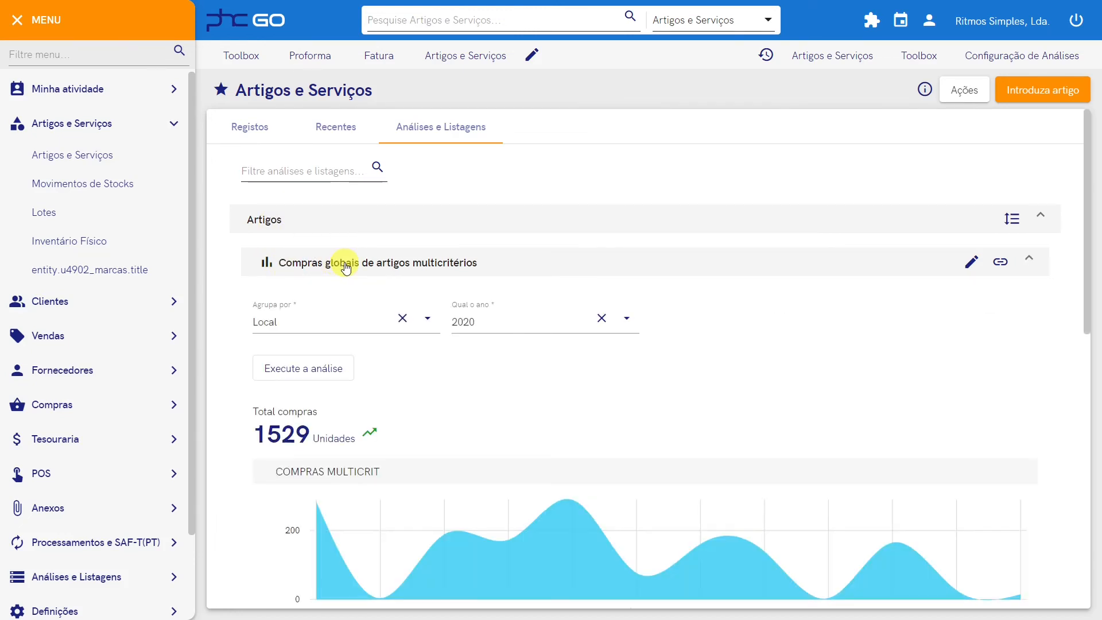
Look over the area chart, group the analysis by Familia and run it.
scroll(381, 288, down, 2)
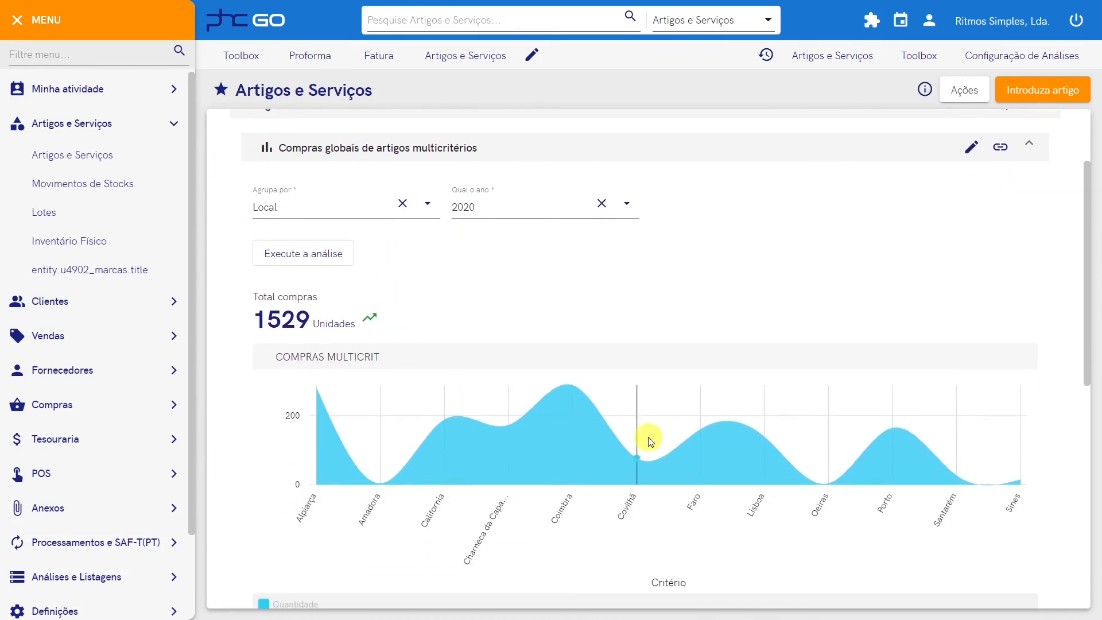
mouse_move(530, 465)
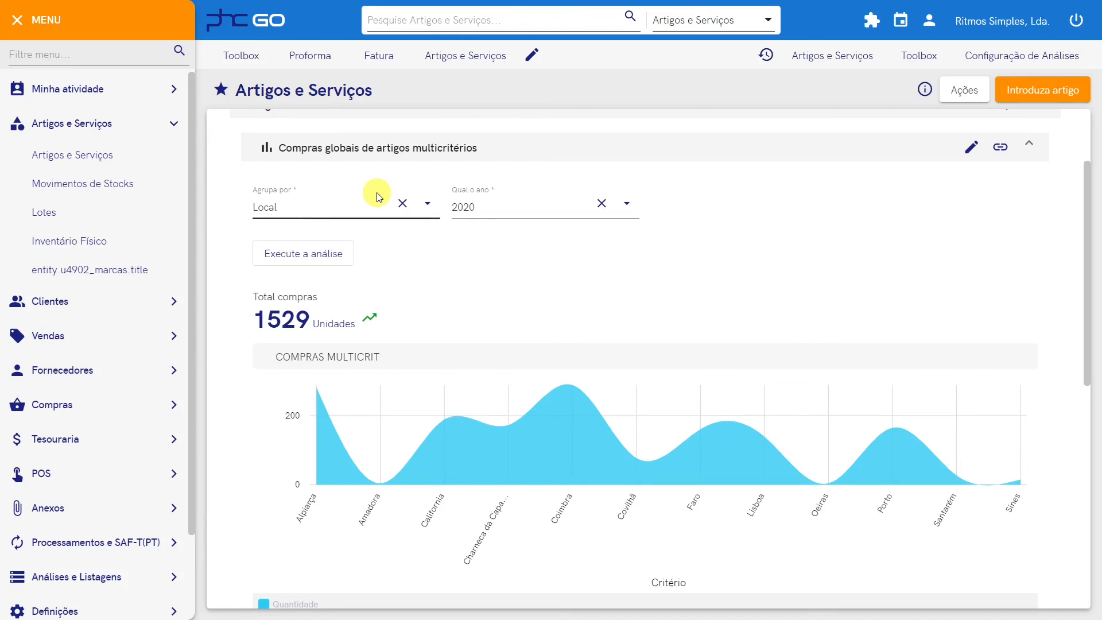
click(427, 204)
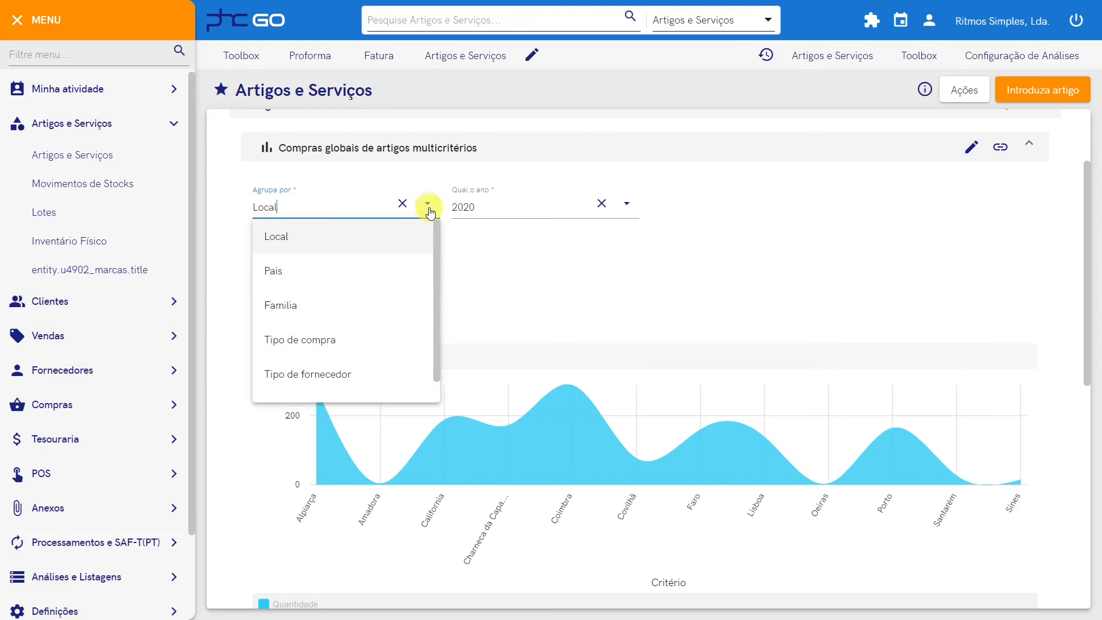
click(307, 301)
click(311, 259)
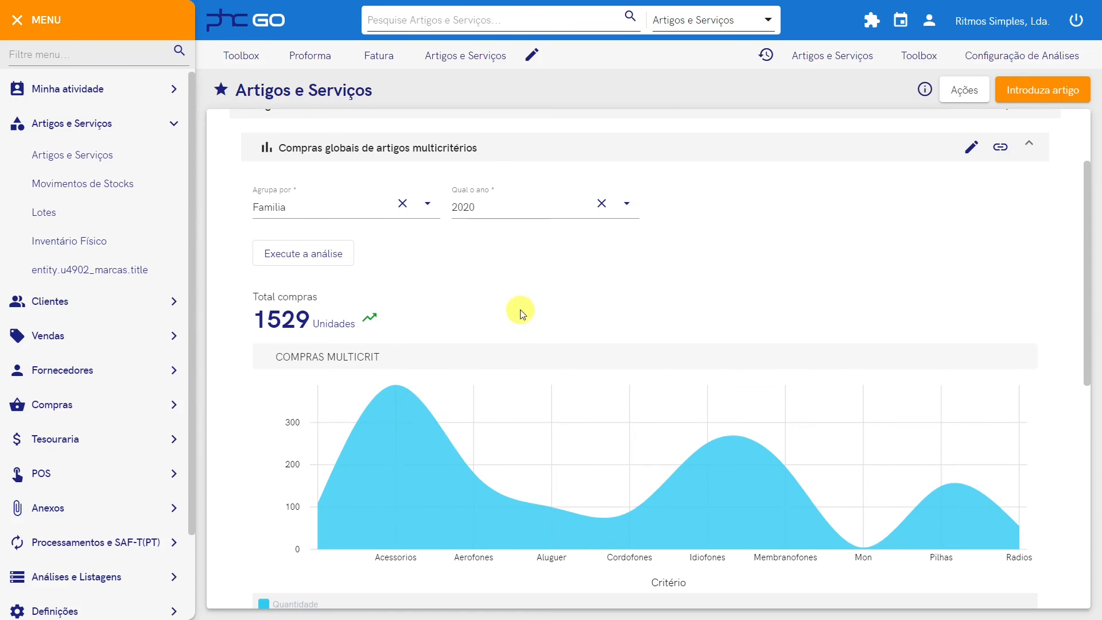
Set the analysis year to 2021 and run it again.
click(627, 208)
click(479, 303)
click(332, 261)
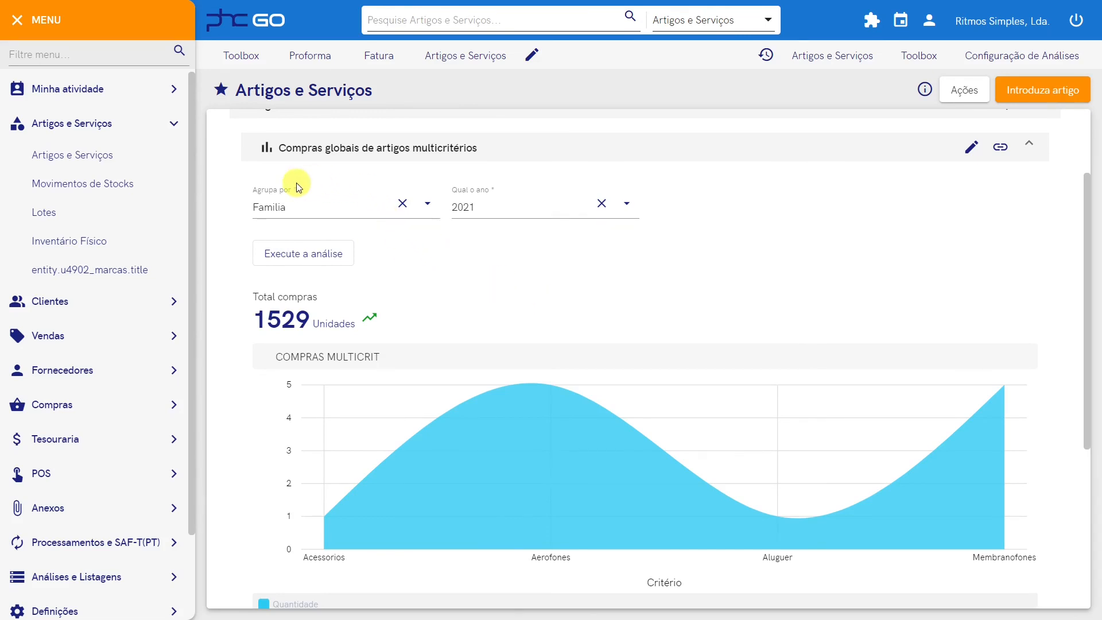
Examine the analysis's two filter variables, the Total compras snapshot with its trend symbol, and the results table beneath the chart.
click(298, 200)
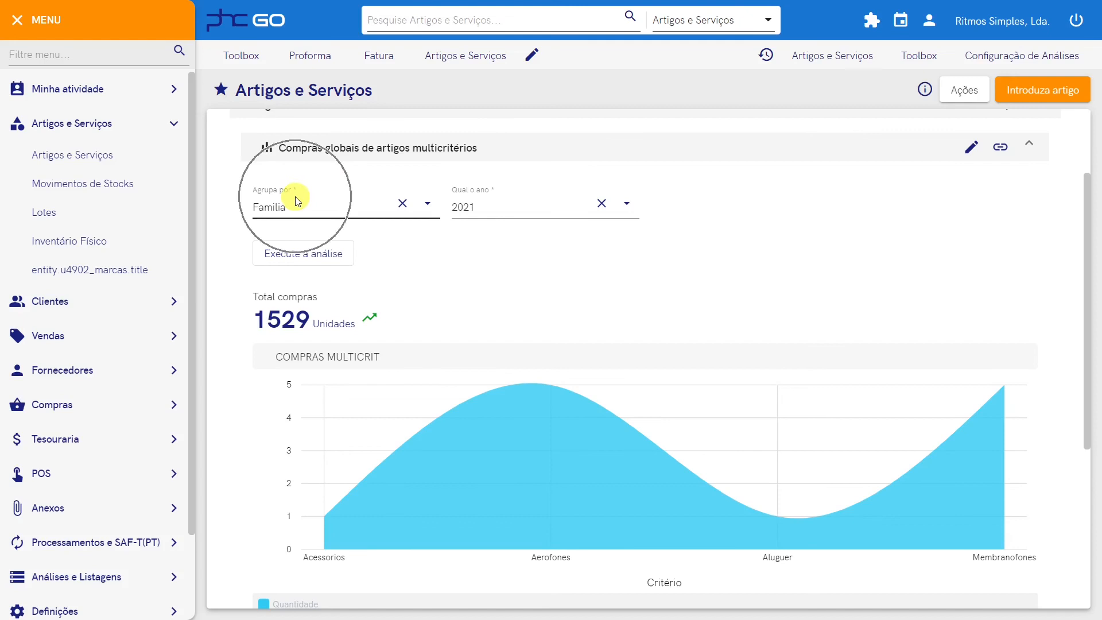
click(507, 194)
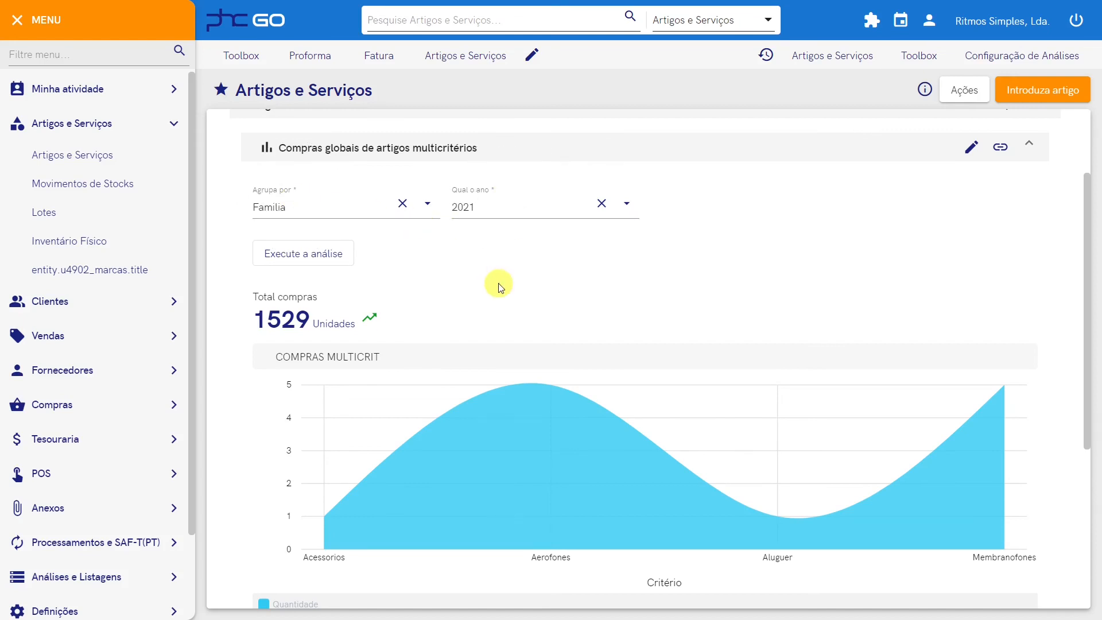
click(298, 320)
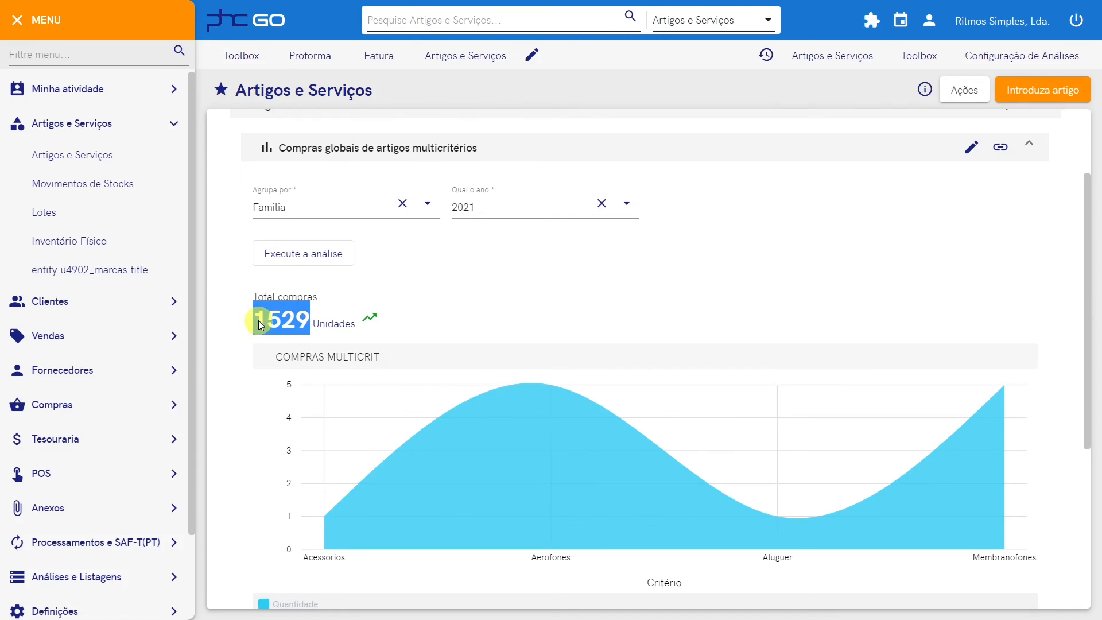
double_click(376, 321)
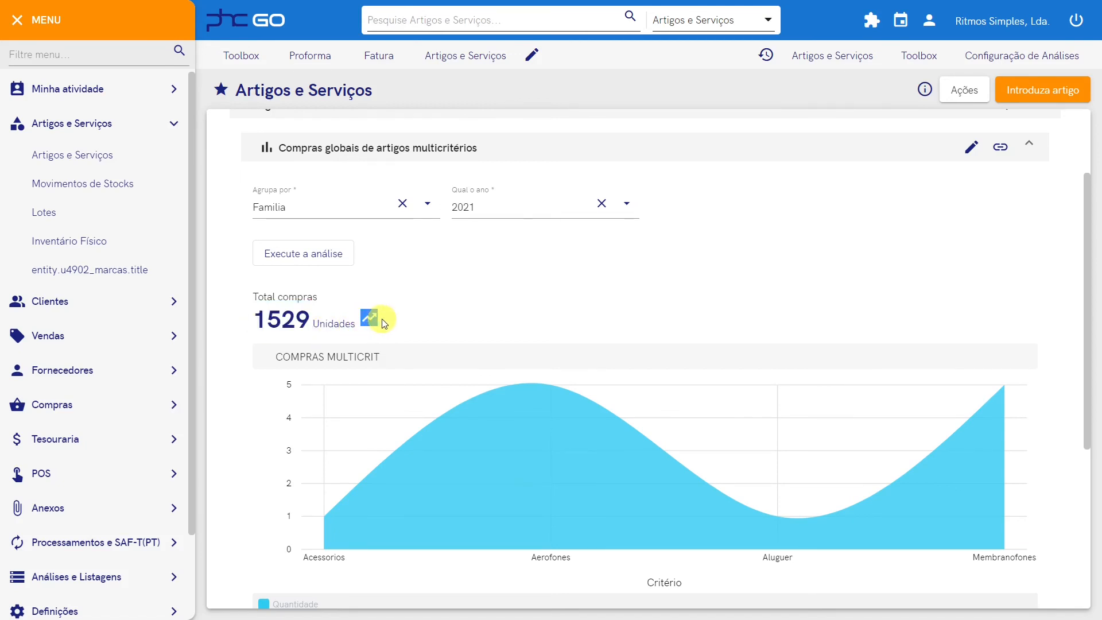
click(418, 323)
scroll(418, 322, down, 5)
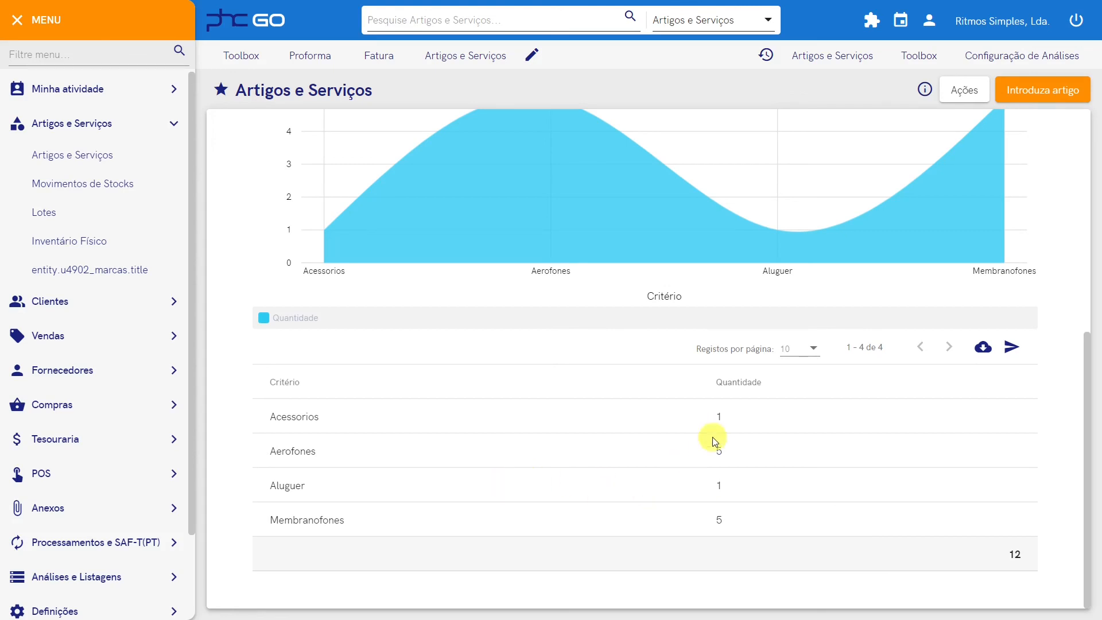
Group the analysis by Fornecedor, run it and review the chart and results table.
scroll(497, 420, up, 6)
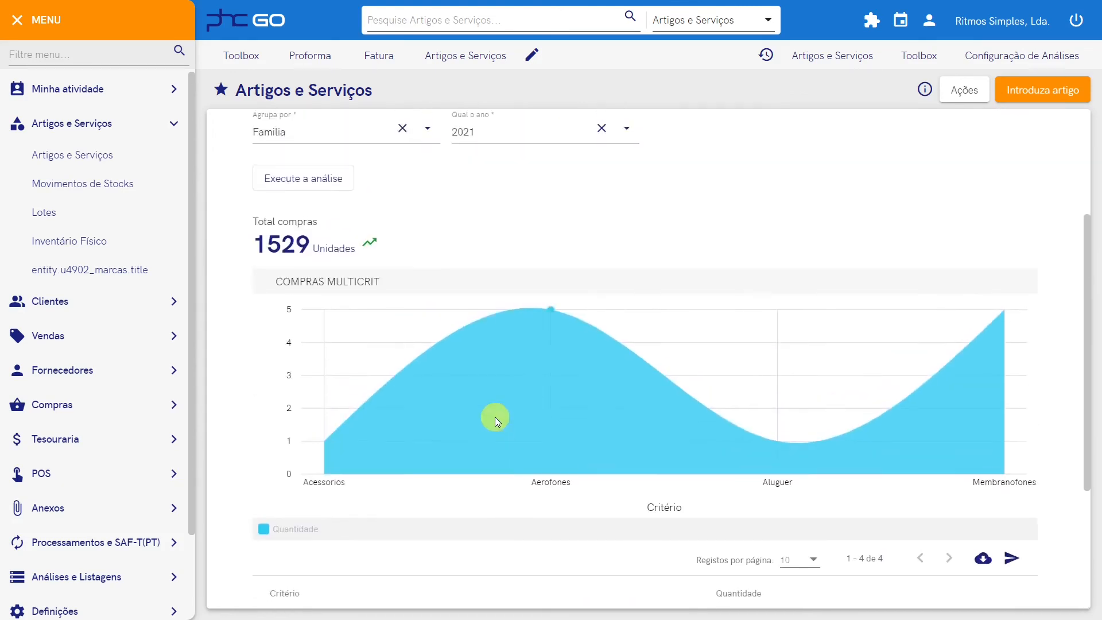
click(429, 305)
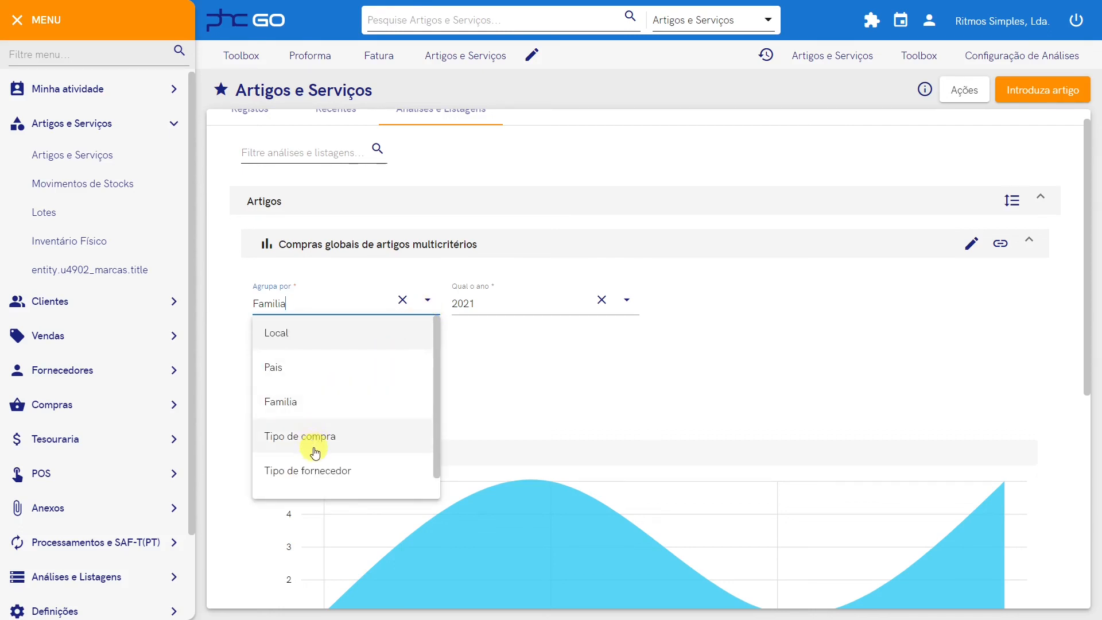
scroll(315, 453, down, 1)
click(309, 482)
click(303, 351)
scroll(380, 383, down, 3)
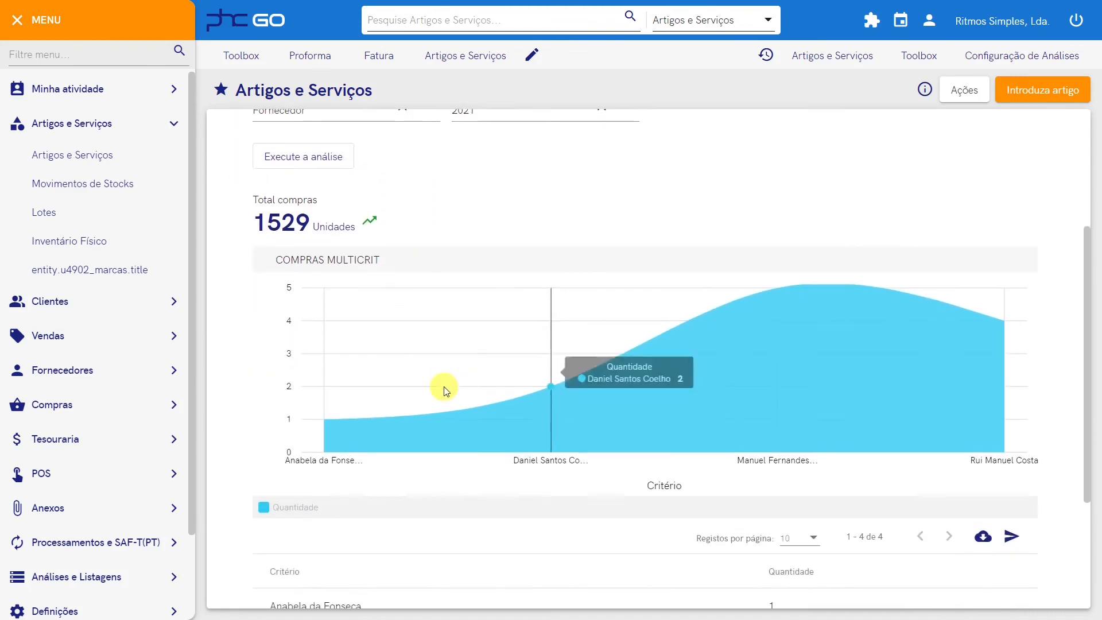
scroll(446, 391, down, 3)
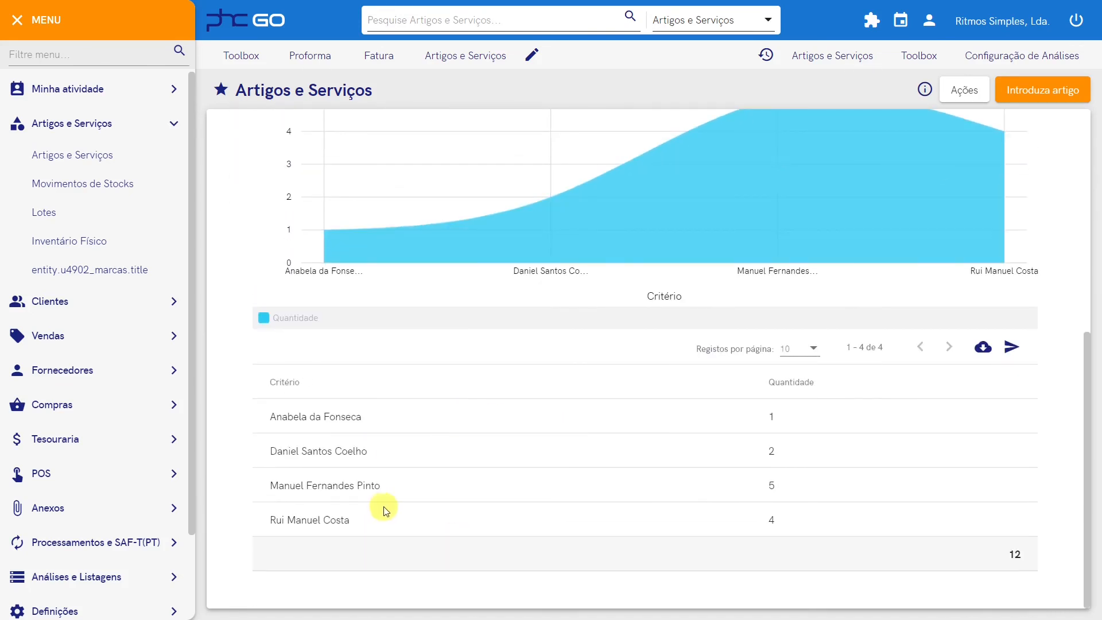
Run the supplier-grouped analysis for the year 2020 and review its chart and results table.
scroll(442, 492, up, 6)
click(630, 327)
click(499, 386)
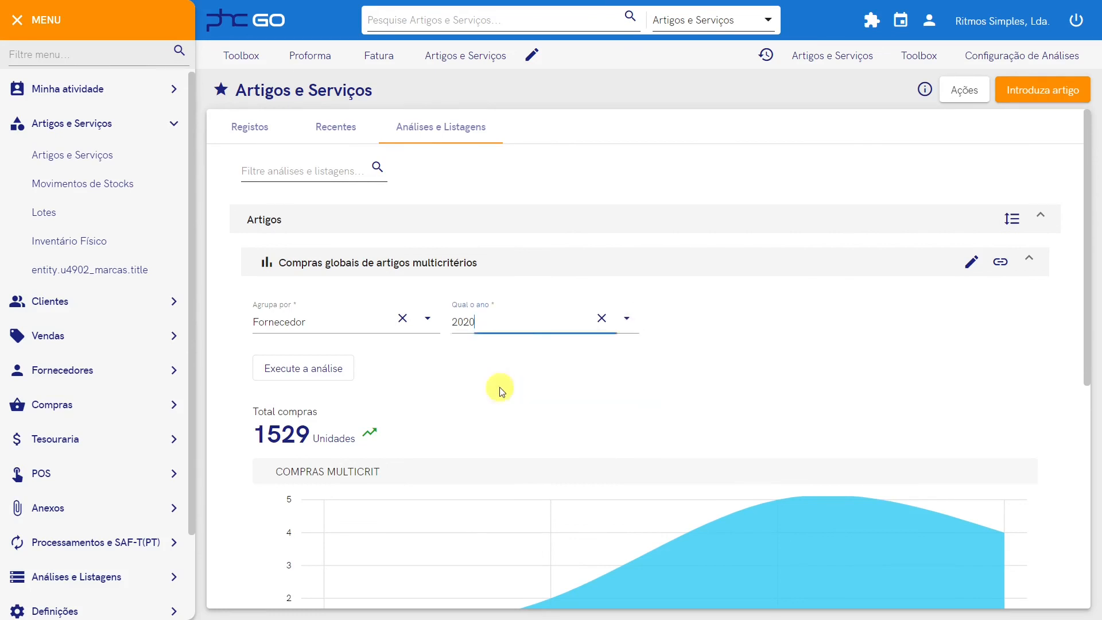
click(336, 374)
scroll(510, 405, down, 2)
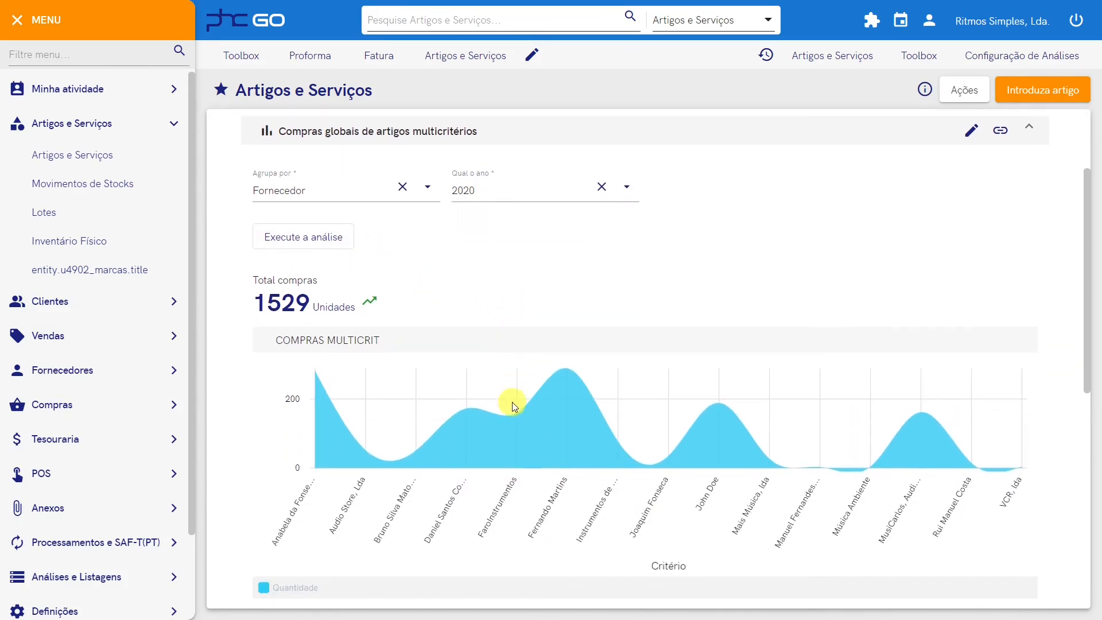
scroll(513, 406, down, 1)
scroll(550, 378, down, 3)
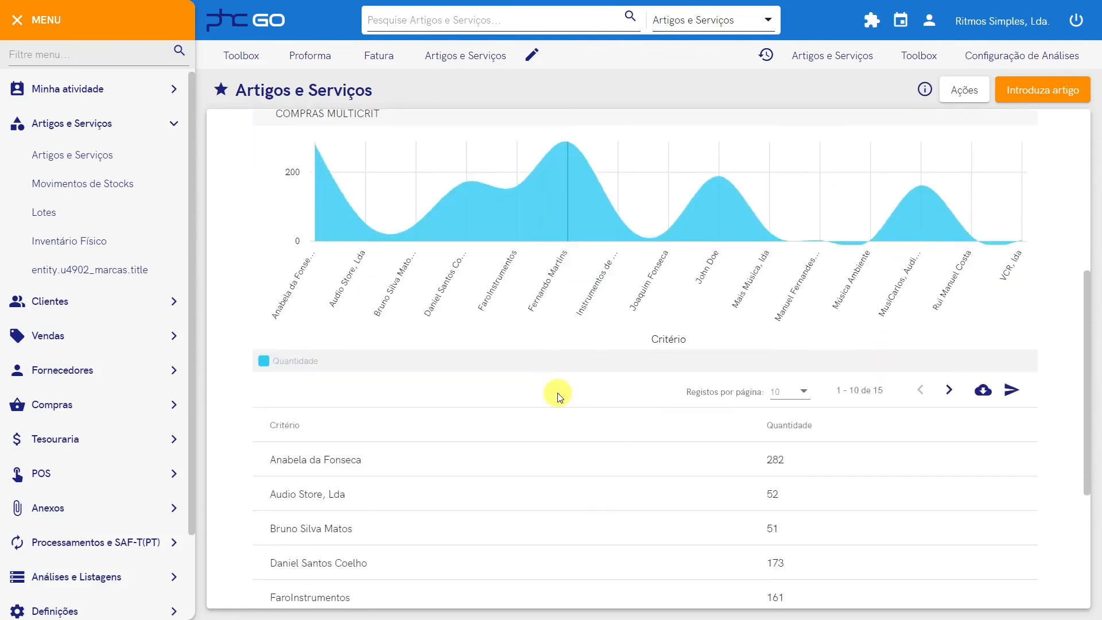
scroll(559, 396, down, 4)
Group the analysis by Pais, run it and review the quantities per country.
scroll(559, 396, up, 10)
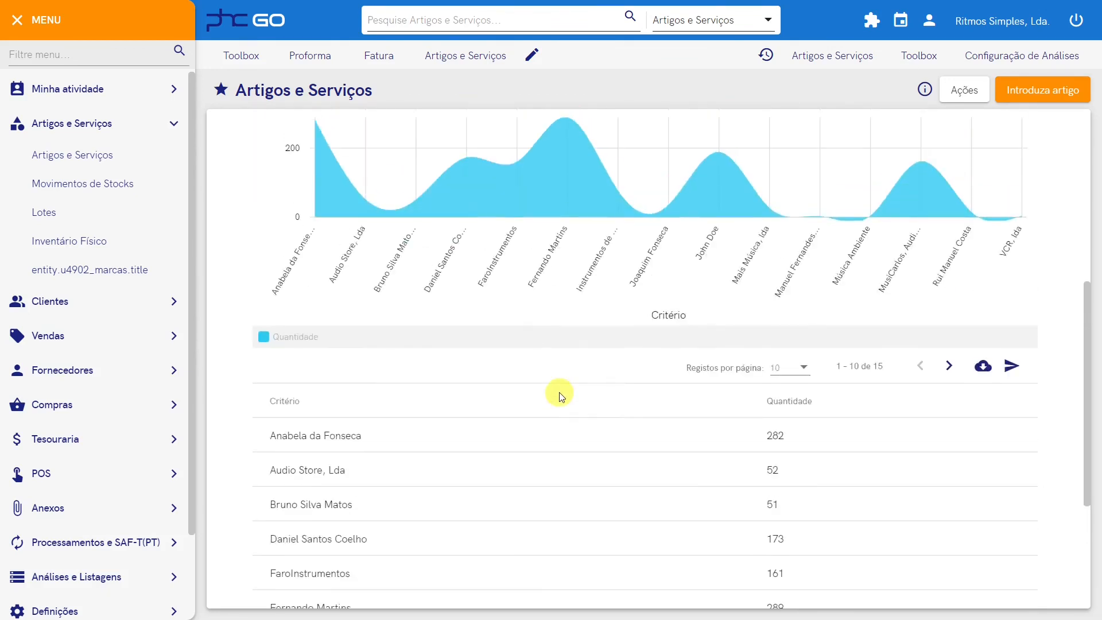
click(428, 318)
click(298, 384)
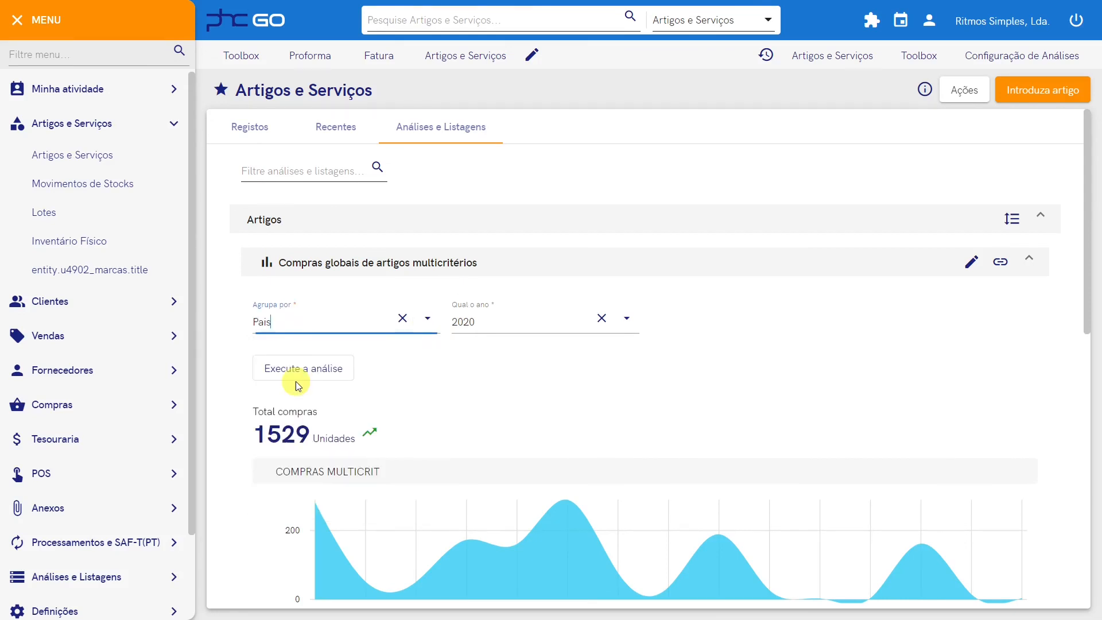
click(299, 372)
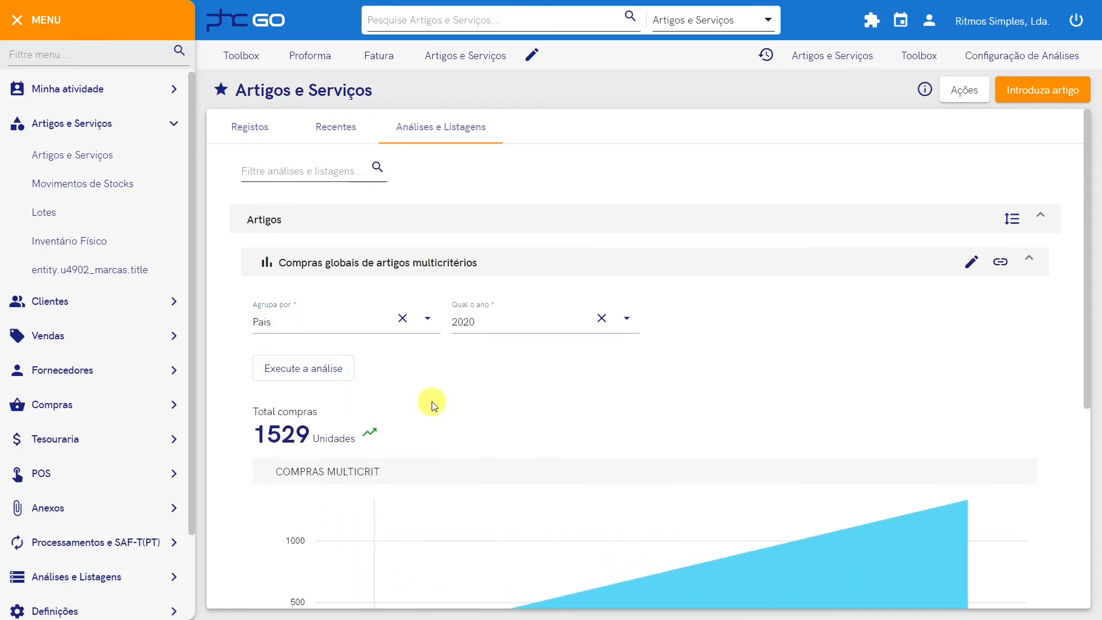
scroll(443, 406, down, 6)
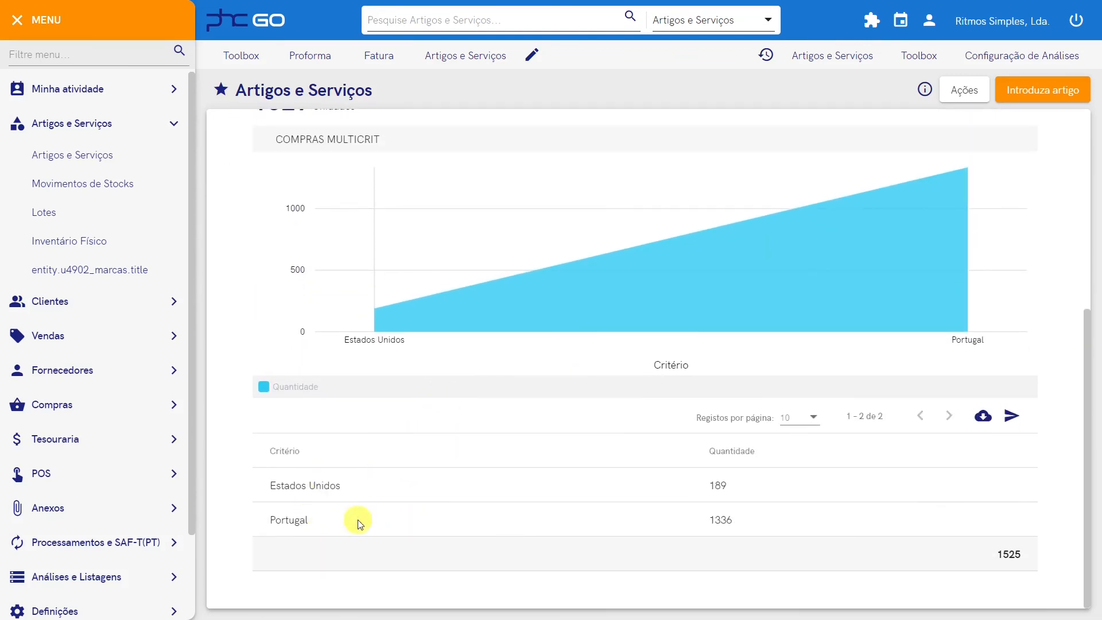
Group the analysis by Tipo de compra, run it and review the quantities per purchase type.
scroll(396, 523, up, 5)
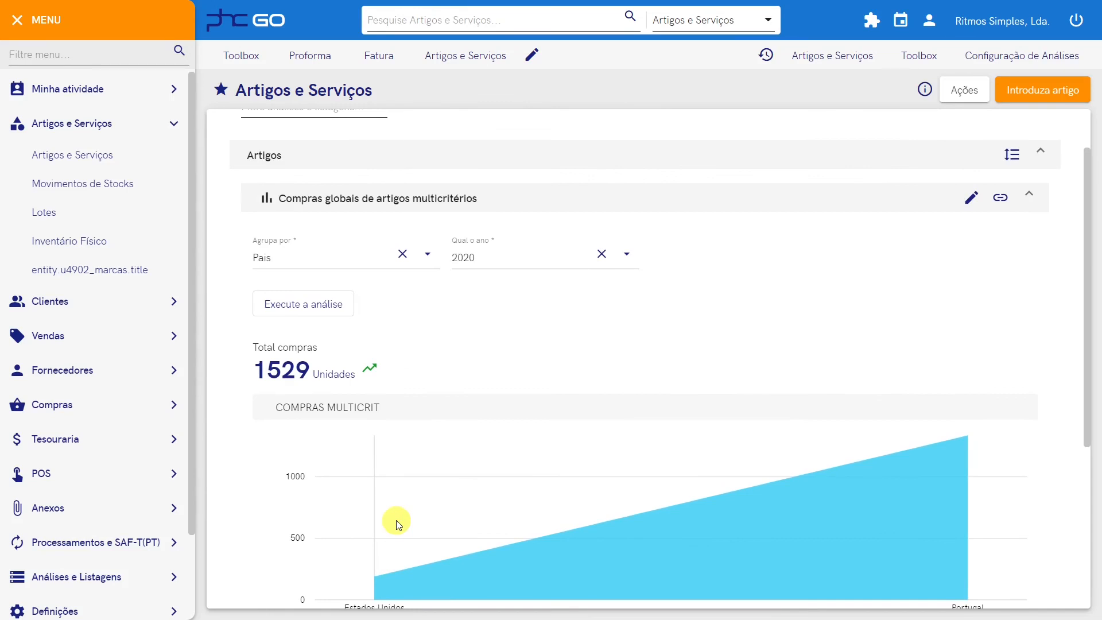
scroll(396, 523, up, 1)
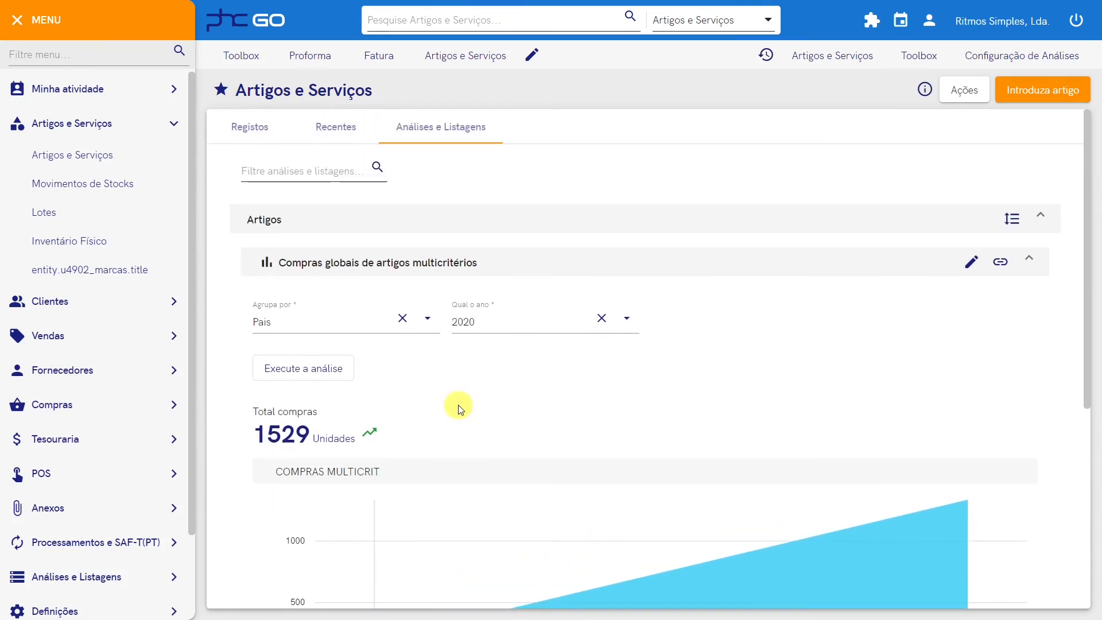
click(427, 319)
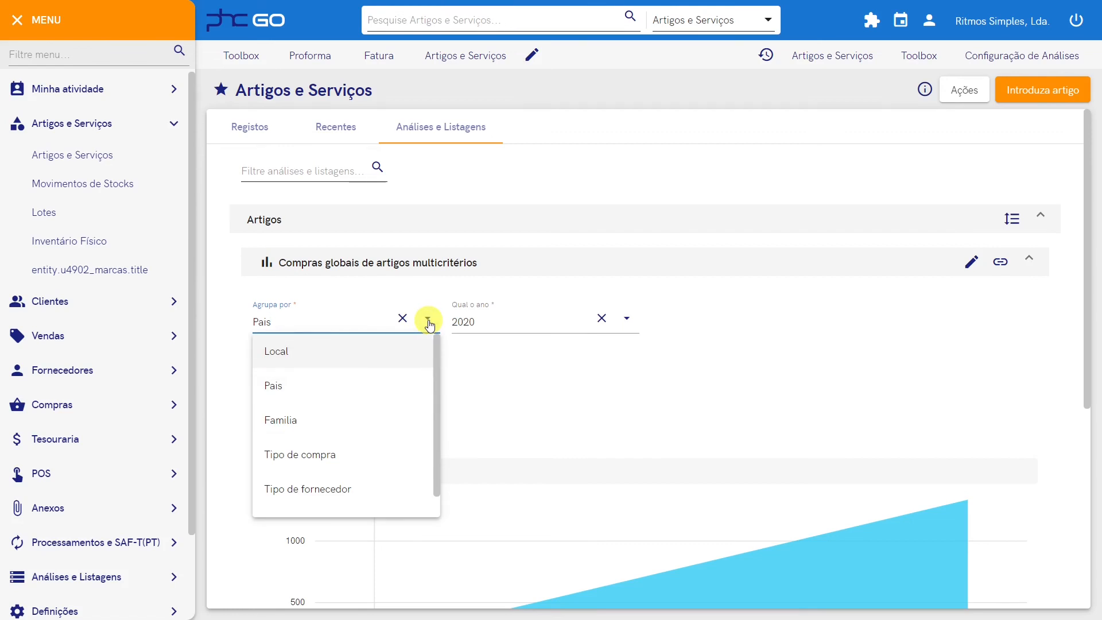
click(315, 456)
click(326, 369)
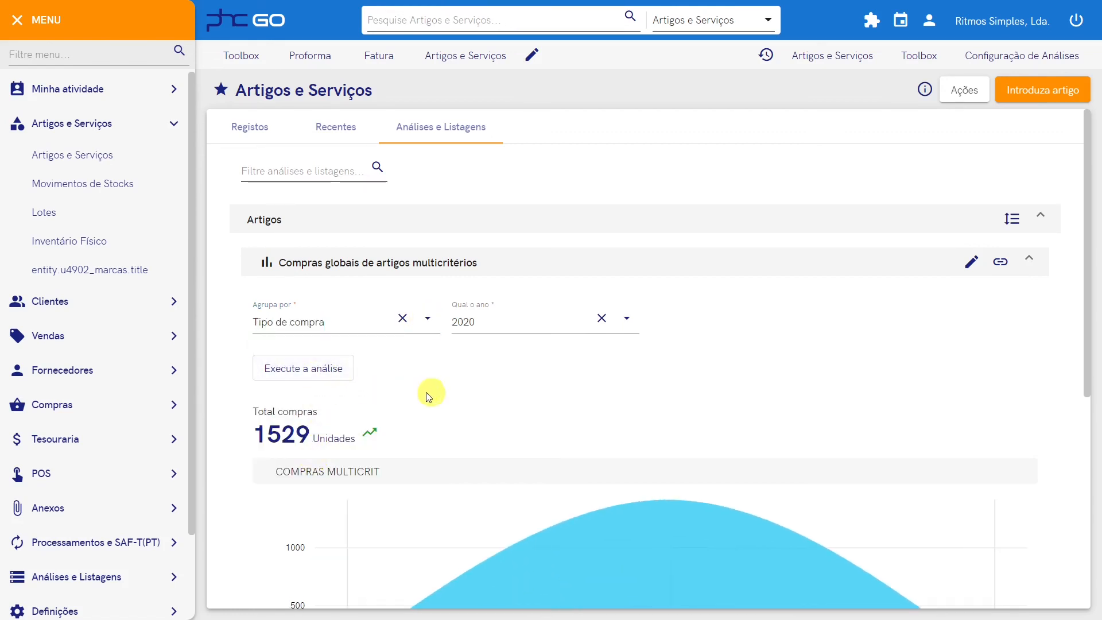
scroll(462, 389, down, 6)
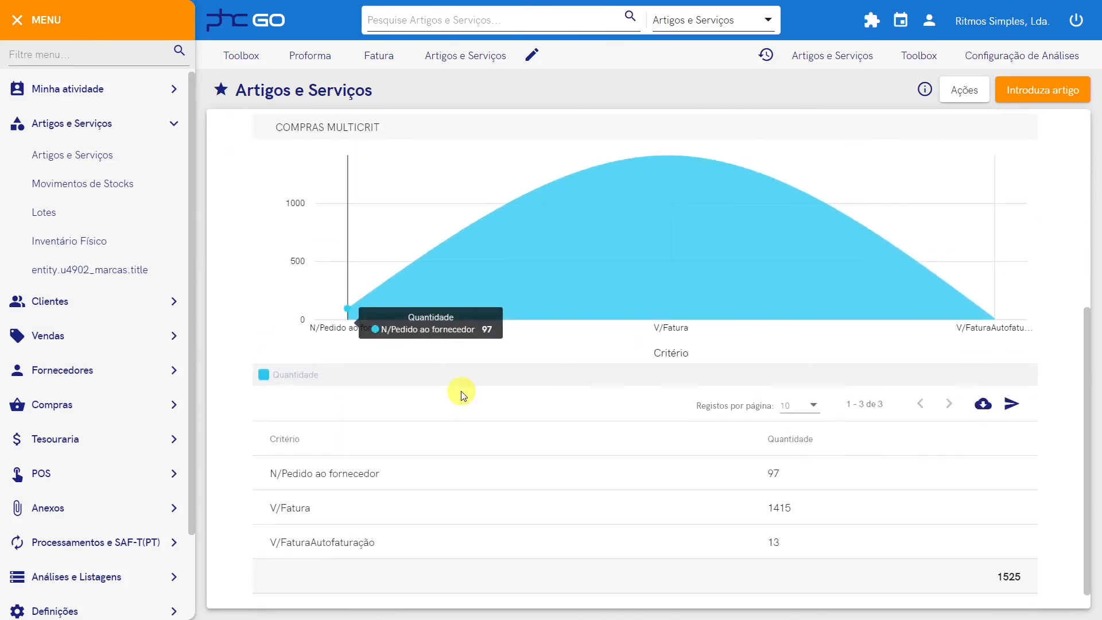
Collapse the main navigation menu and return to the home dashboard.
scroll(460, 390, up, 7)
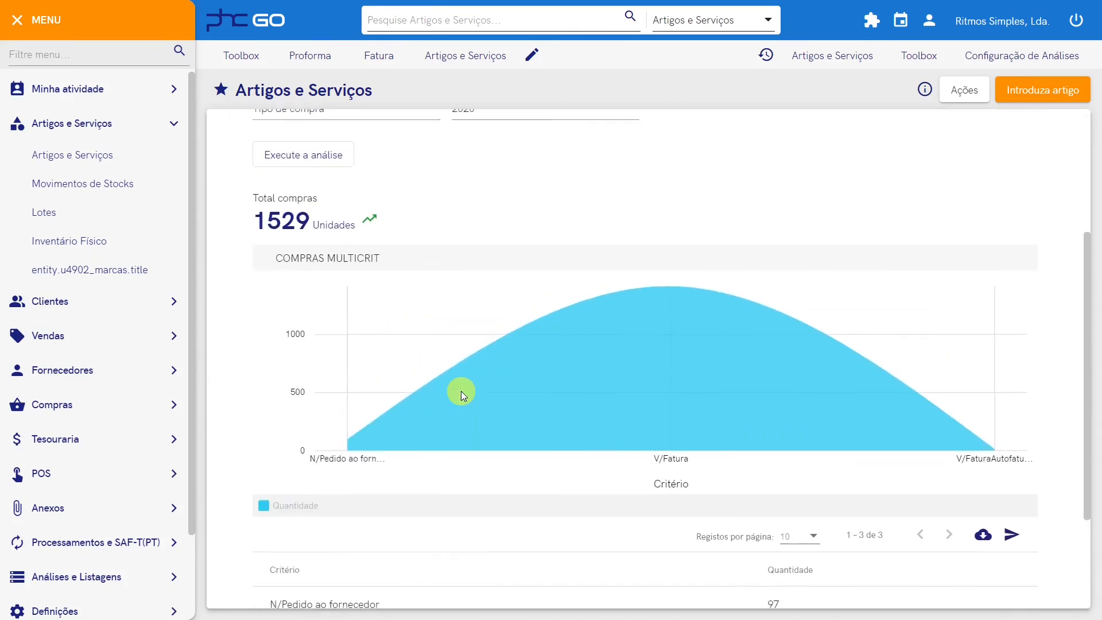
click(18, 23)
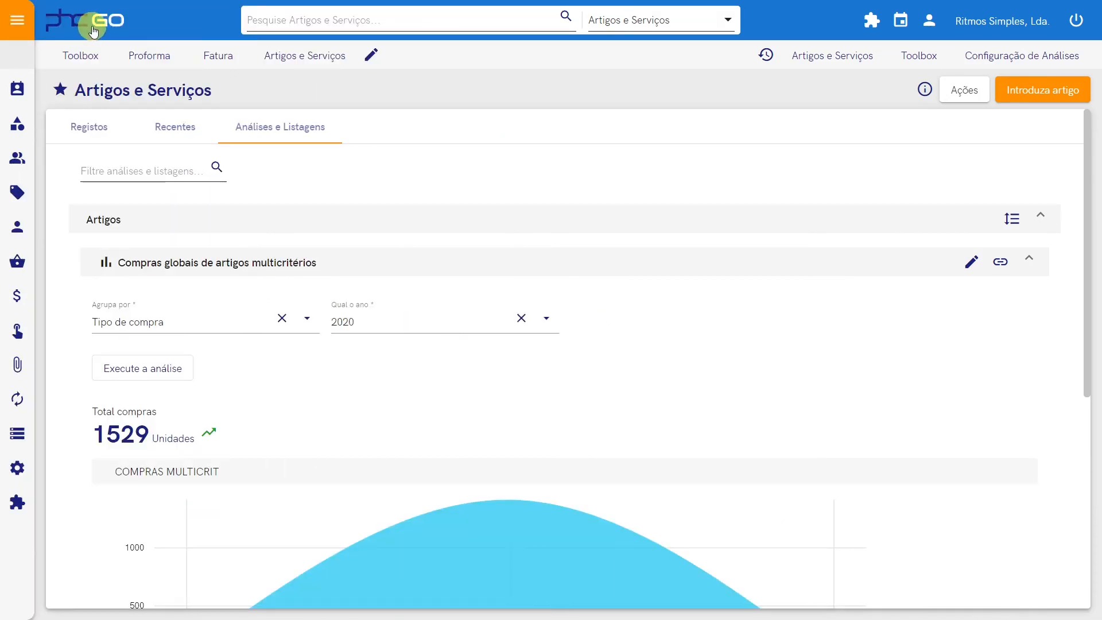
click(95, 30)
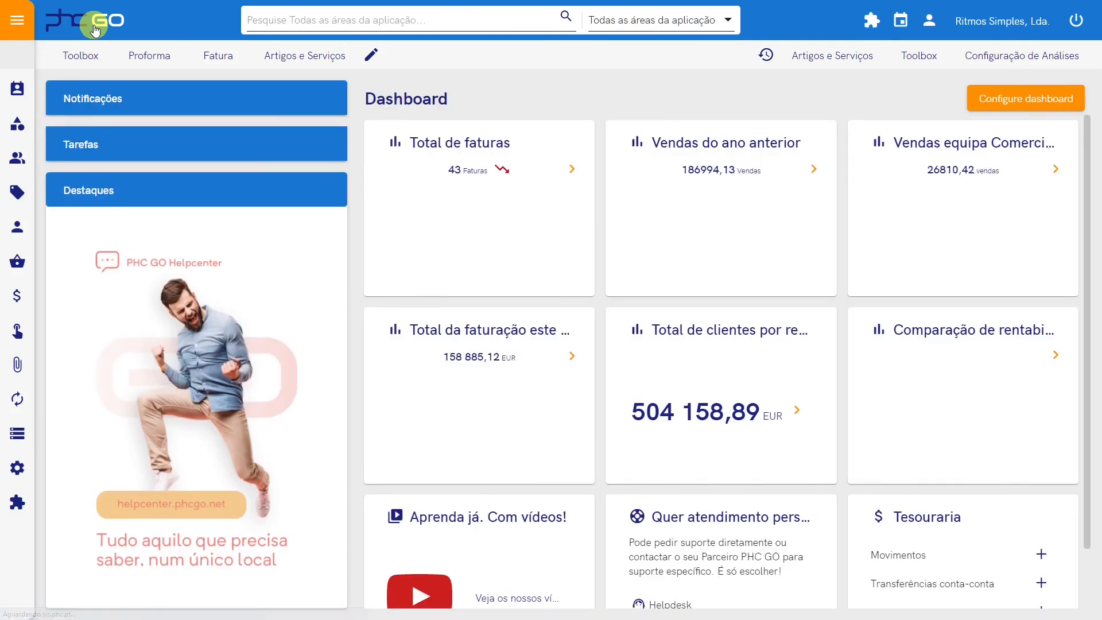